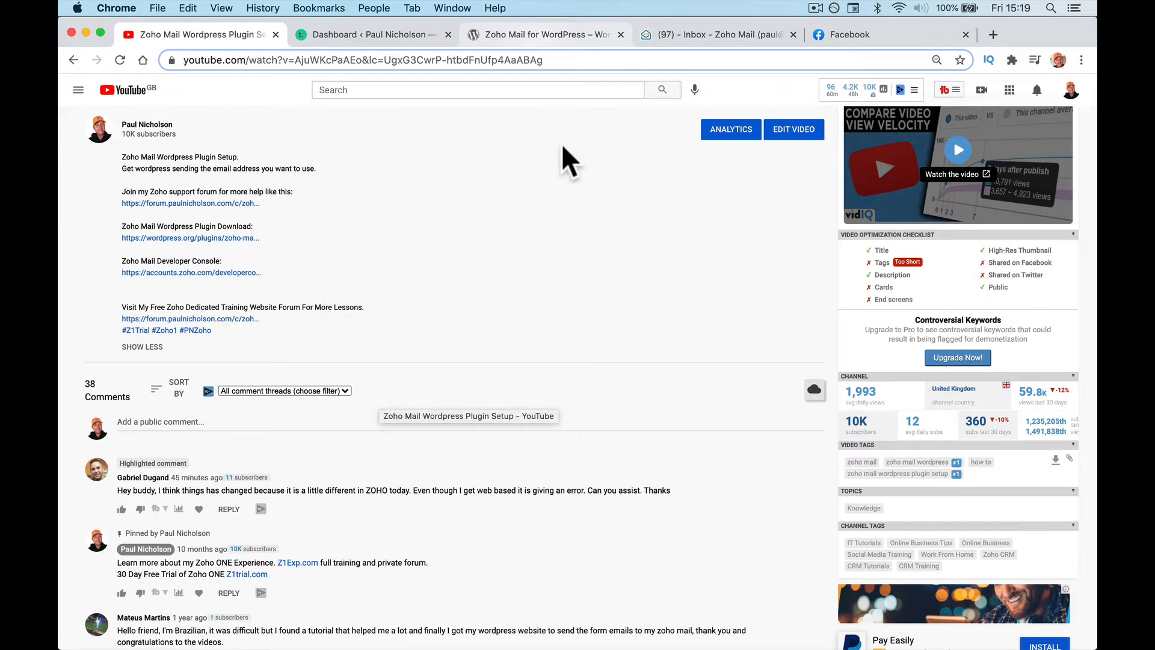
Step: Switch from YouTube to the Zoho Mail for WordPress plugin page on WordPress.org
left_click(554, 34)
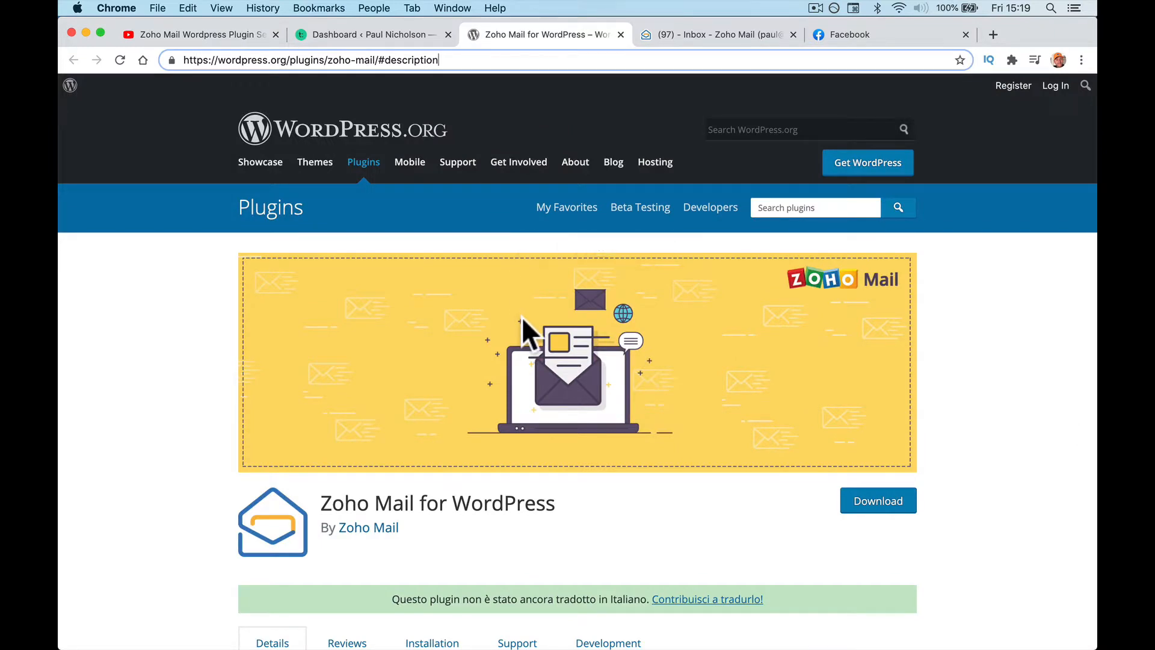
Step: Read the plugin description and highlight the Zoho Mail Account prerequisite
scroll(547, 573, "down", 4)
scroll(546, 573, "up", 3)
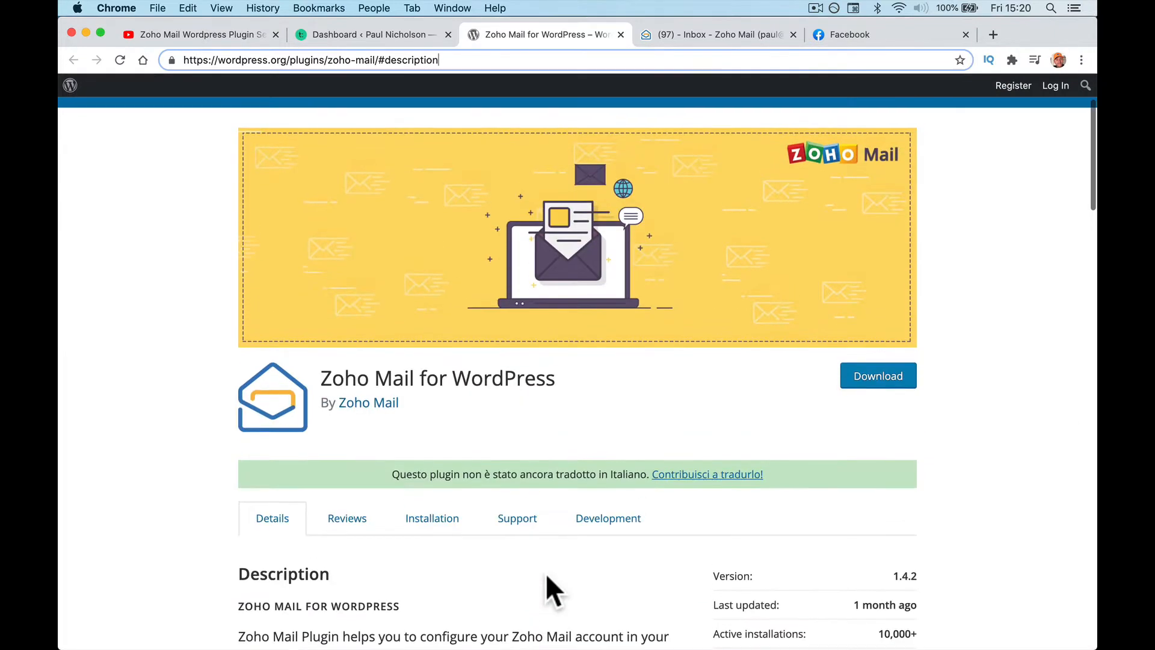
scroll(547, 574, "up", 1)
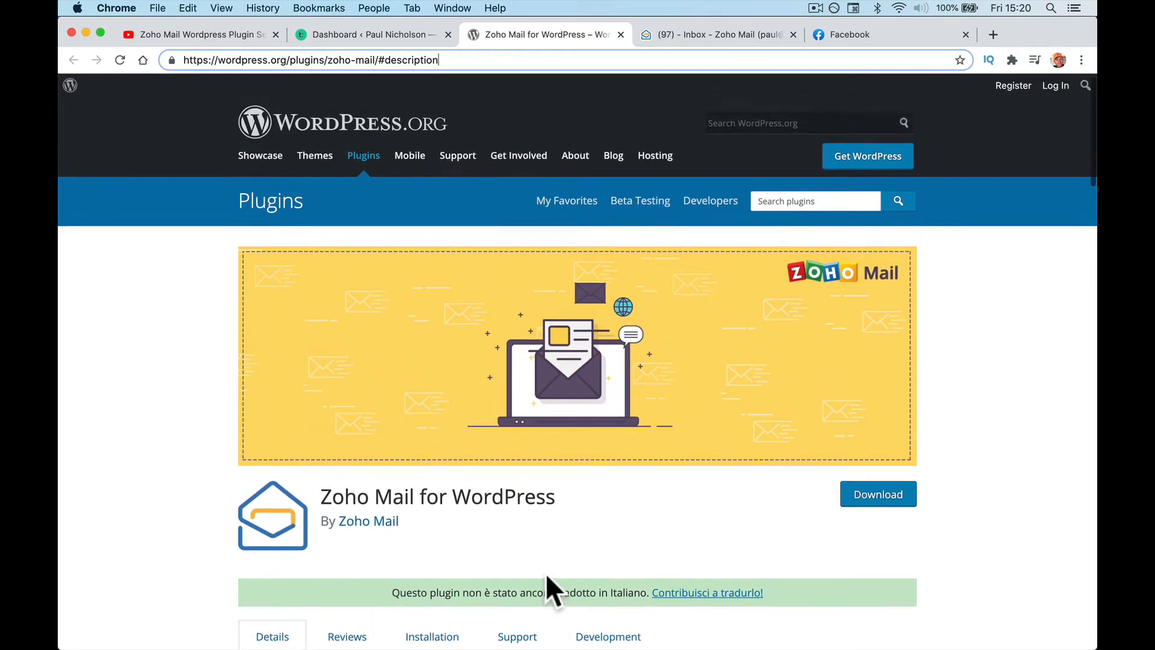
scroll(546, 575, "down", 3)
scroll(547, 573, "down", 4)
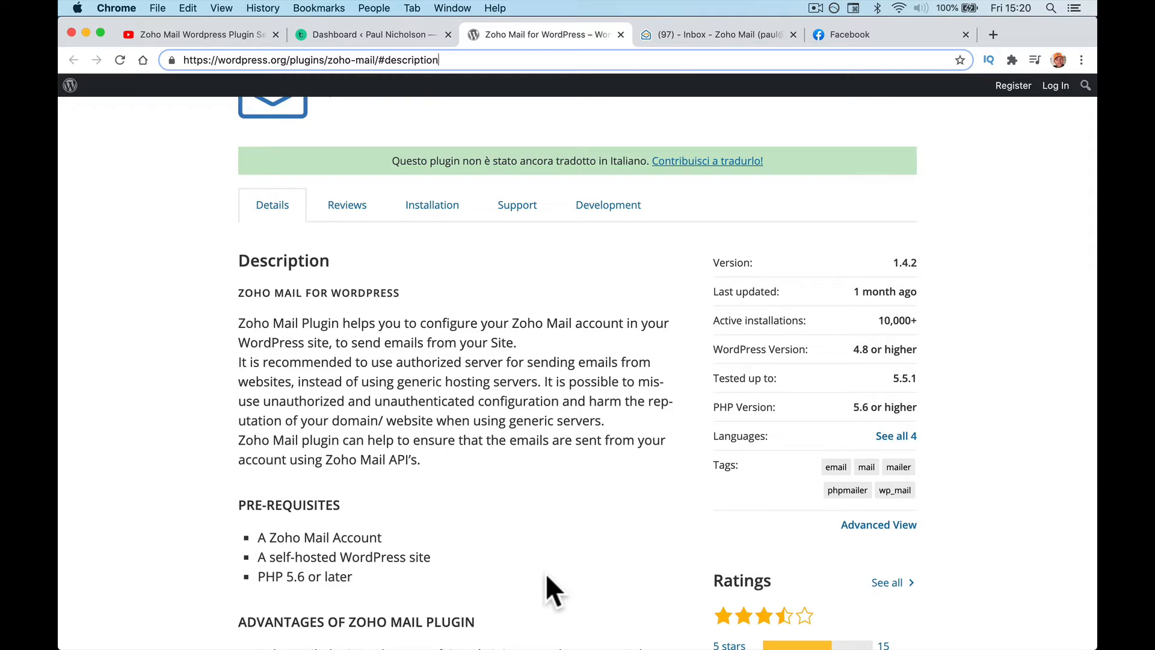
scroll(546, 572, "down", 3)
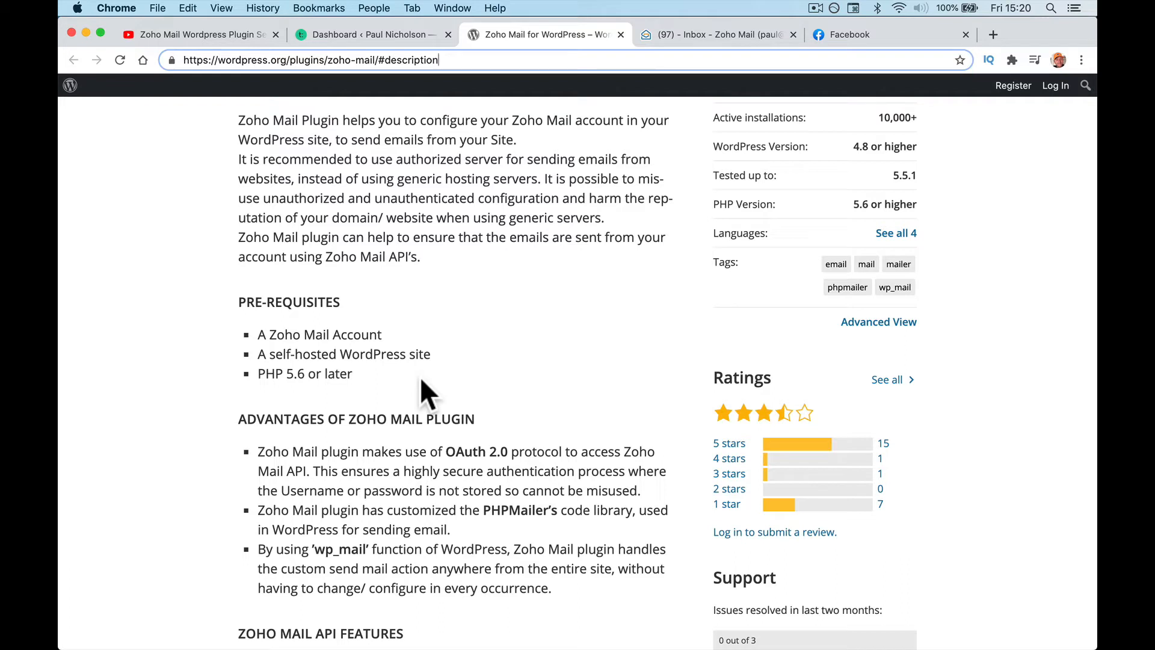
left_click_drag(258, 335, 425, 334)
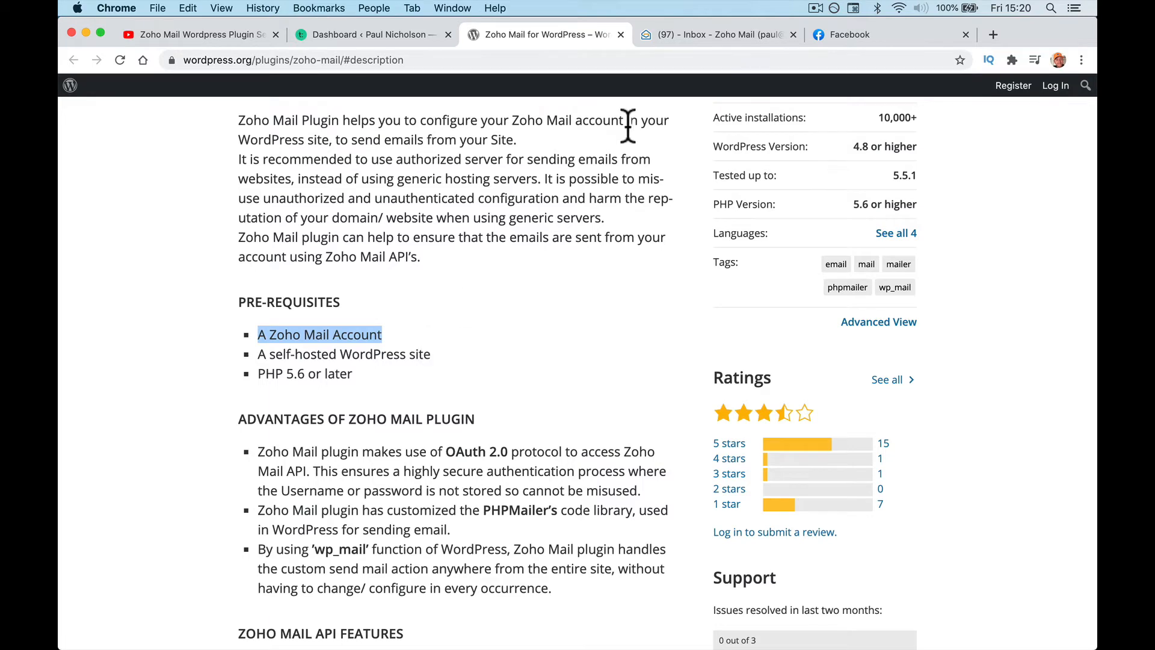
Step: Check the Zoho Mail inbox, then go to the site's WordPress Dashboard
left_click(710, 34)
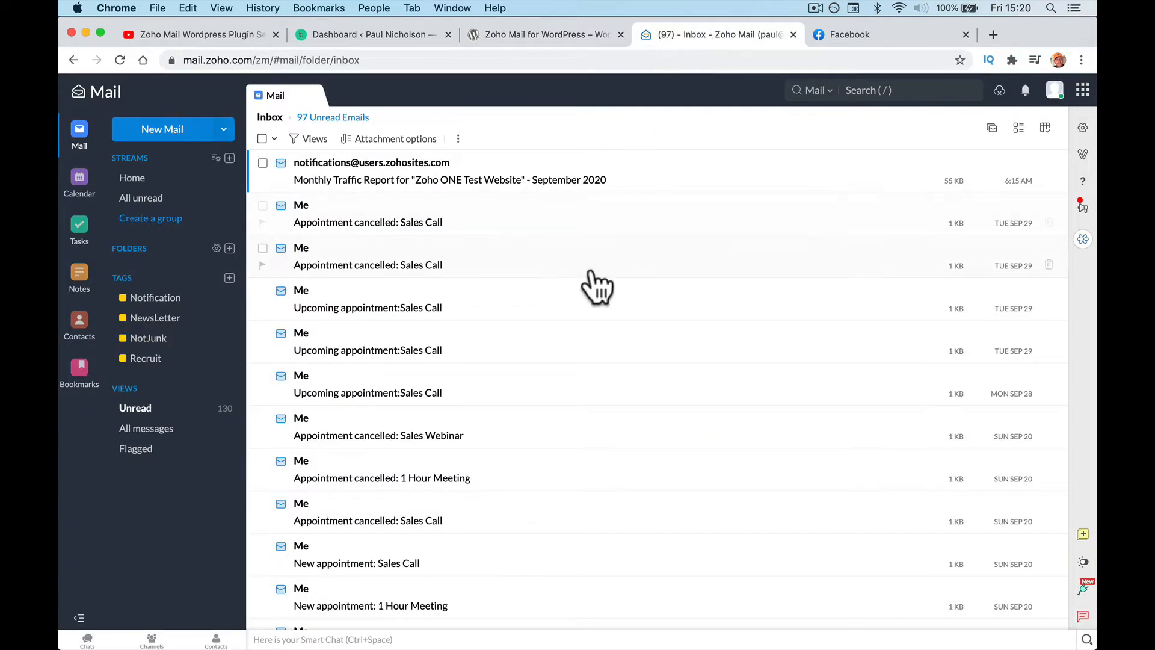
left_click(536, 37)
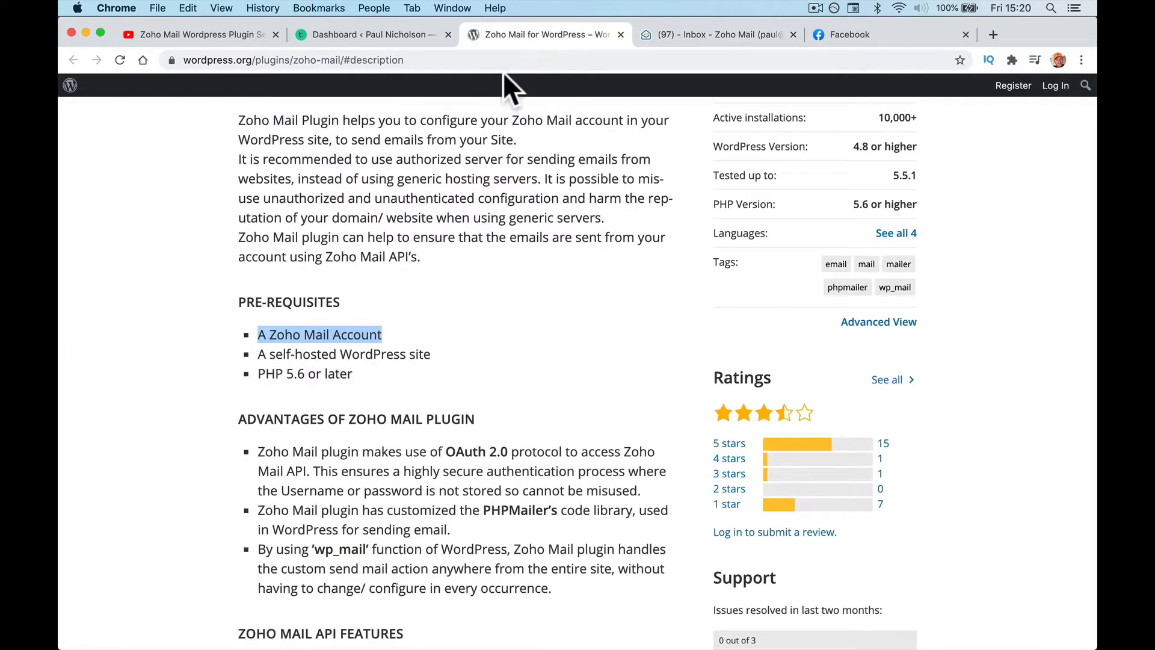
left_click(368, 35)
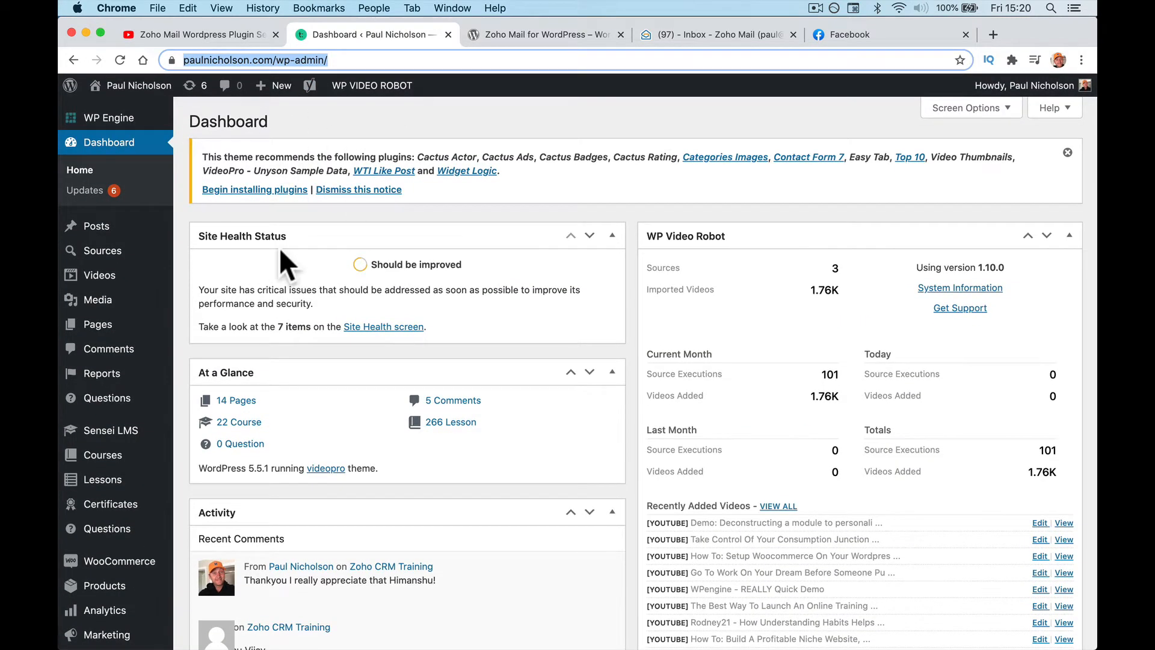
Step: Visit the public site, then load its admin area by appending wp-admin to the address
left_click(121, 111)
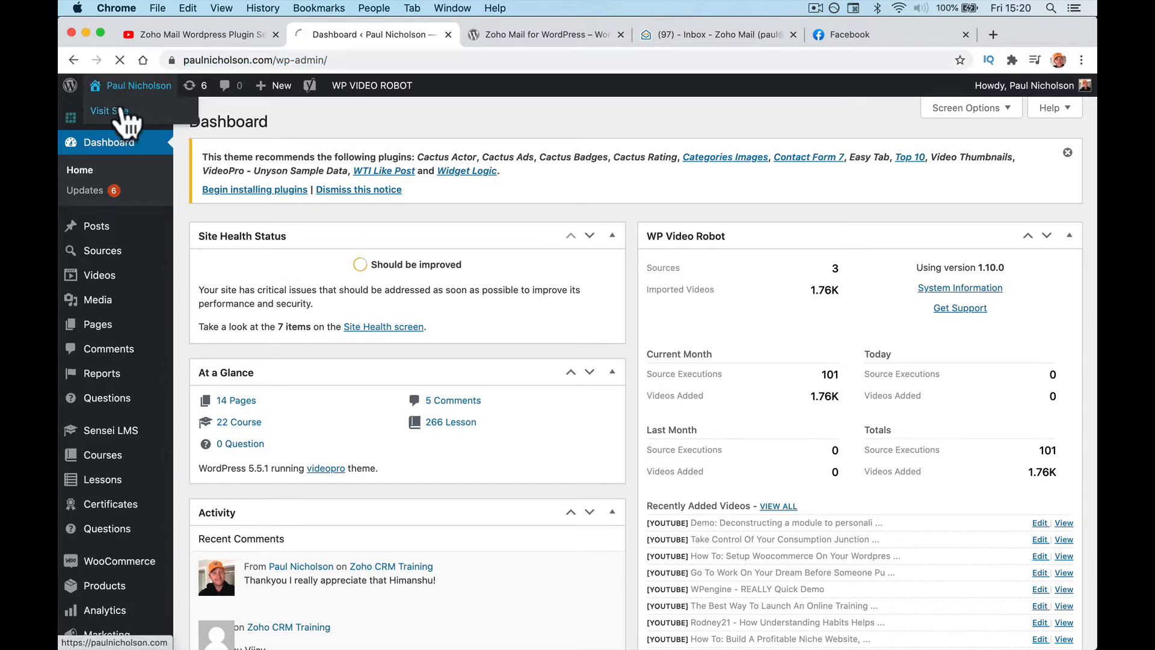
left_click(308, 60)
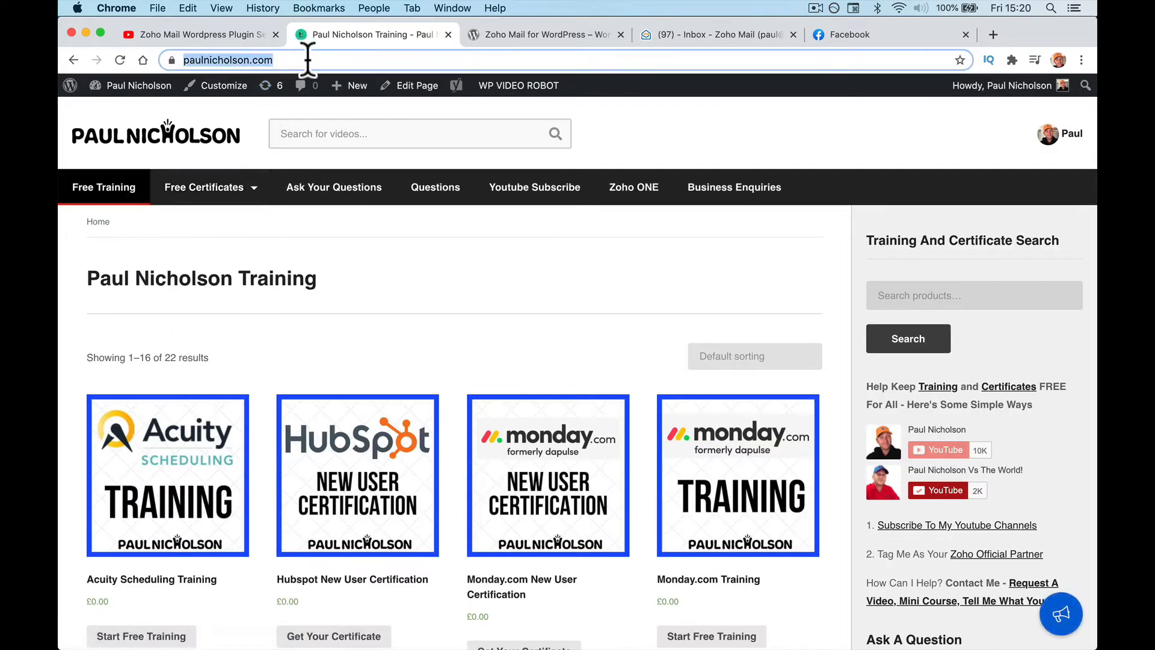
left_click(308, 60)
type("wp-a")
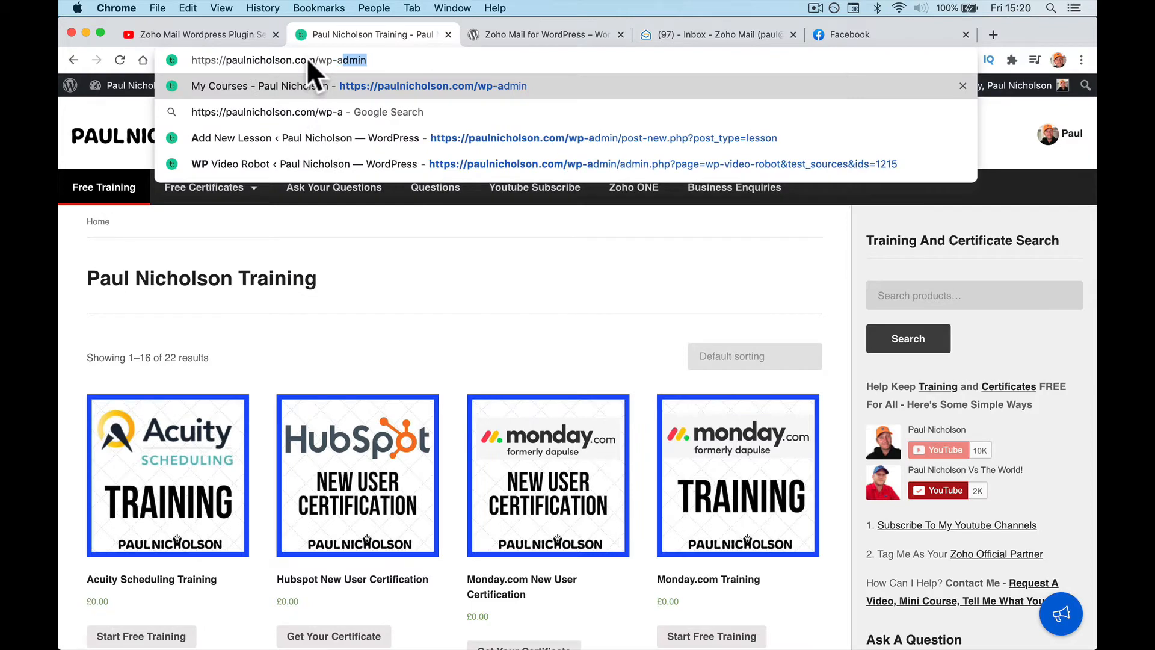
type("dmin")
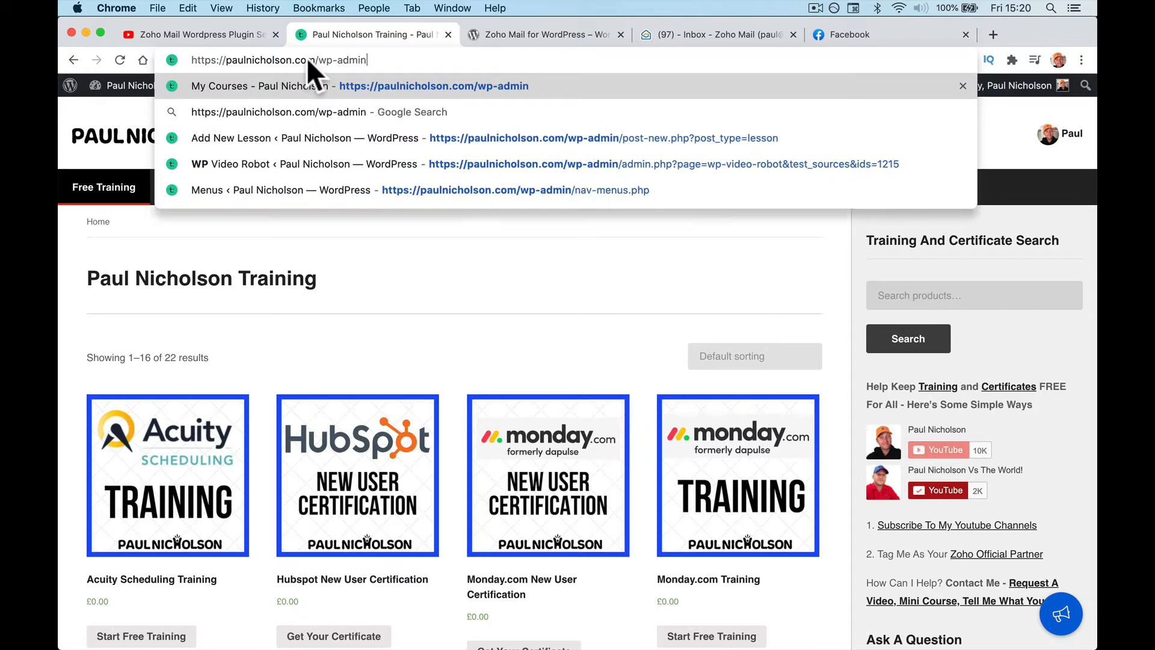
key("Return")
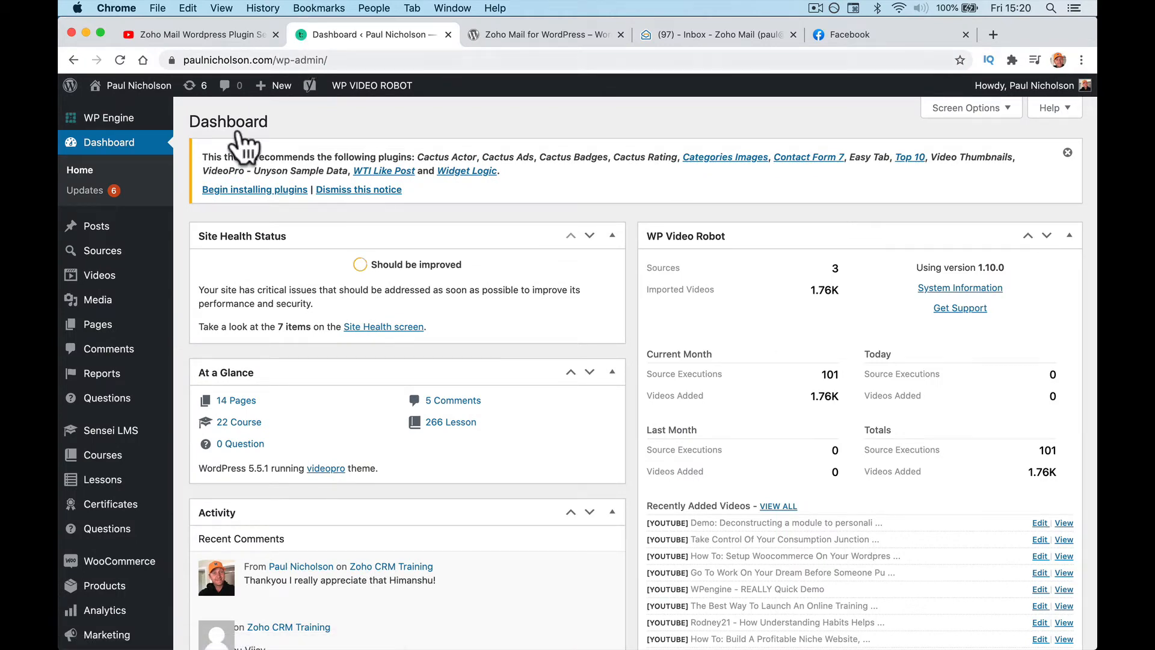
Step: Open Plugins > Add New and place the cursor in the plugin search box
scroll(128, 484, "down", 5)
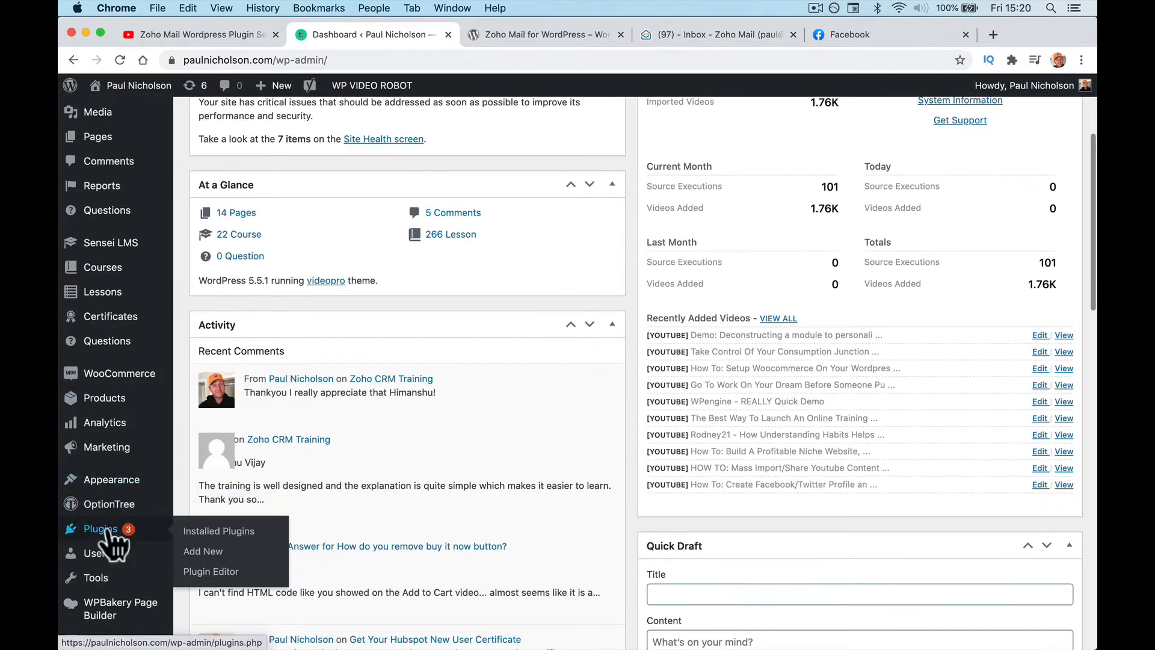
left_click(232, 529)
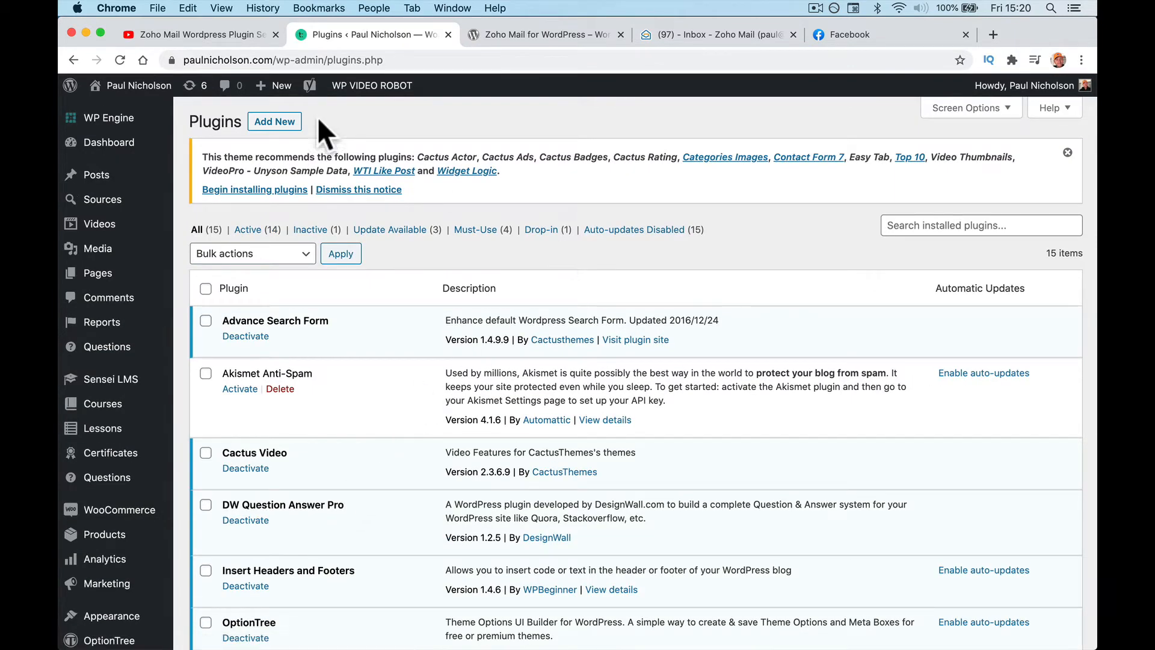
left_click(287, 124)
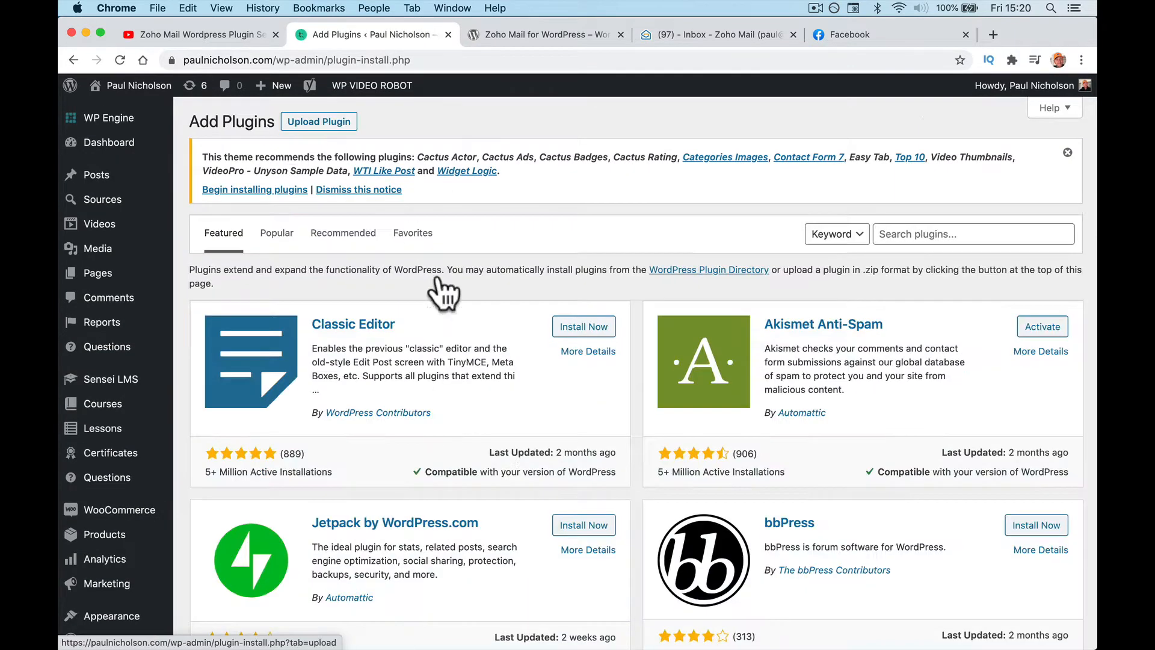
left_click(902, 236)
Step: Search plugins for 'zoho m' and compare the results with the WordPress.org plugin page
type("zoho mail")
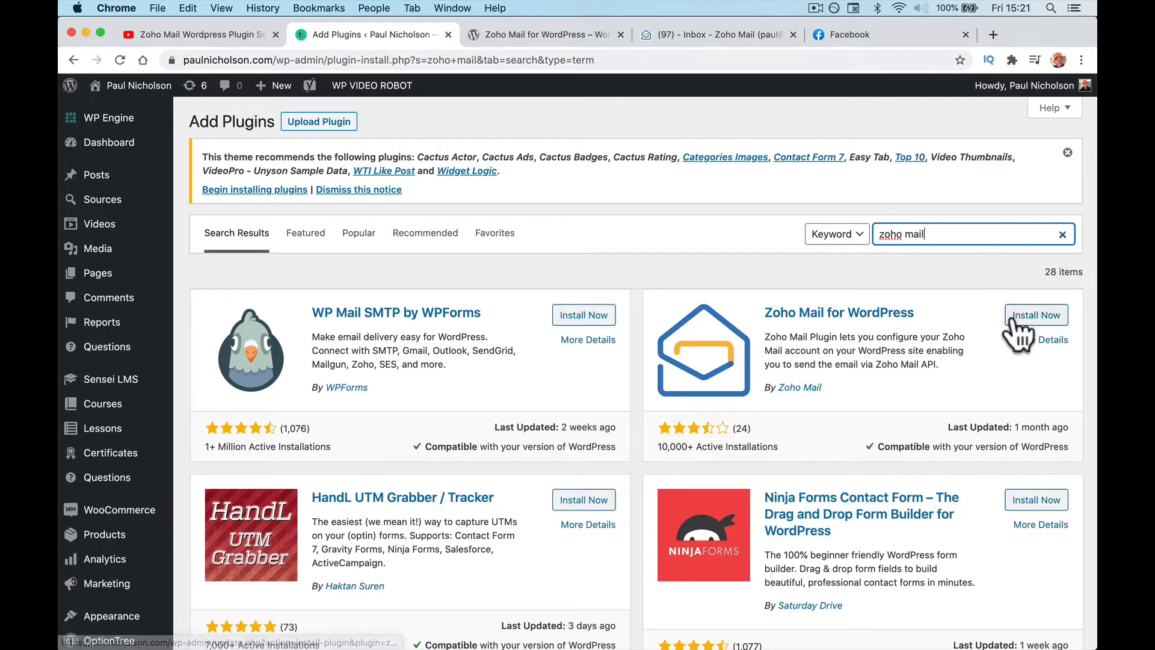
left_click(545, 35)
scroll(569, 236, "up", 10)
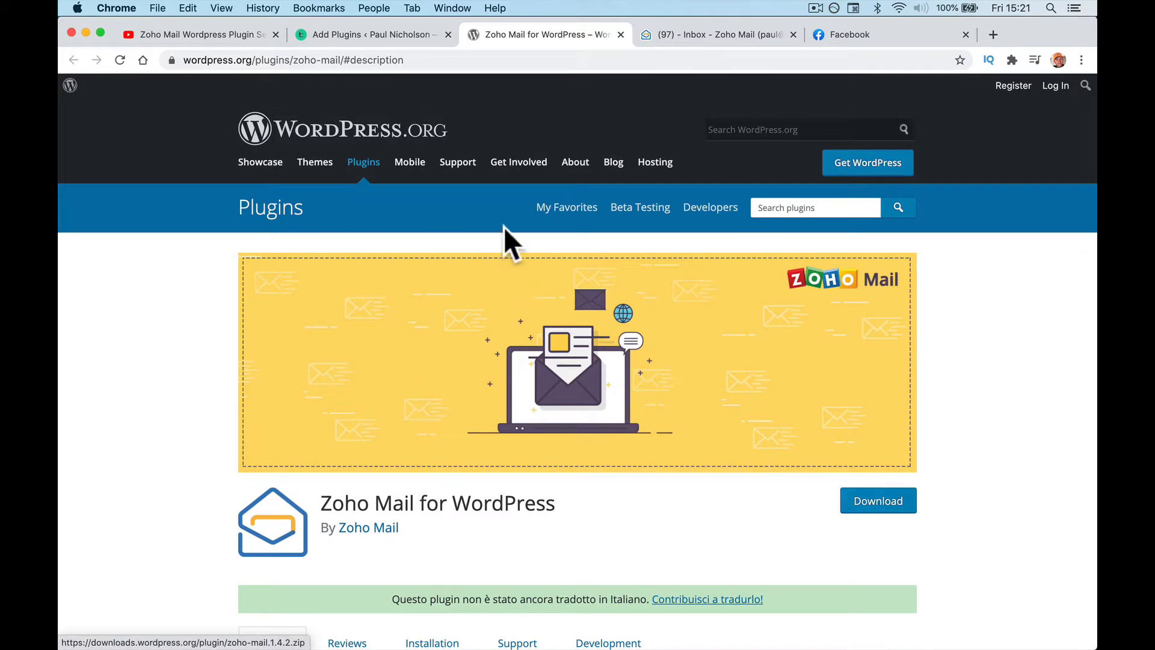
left_click(398, 36)
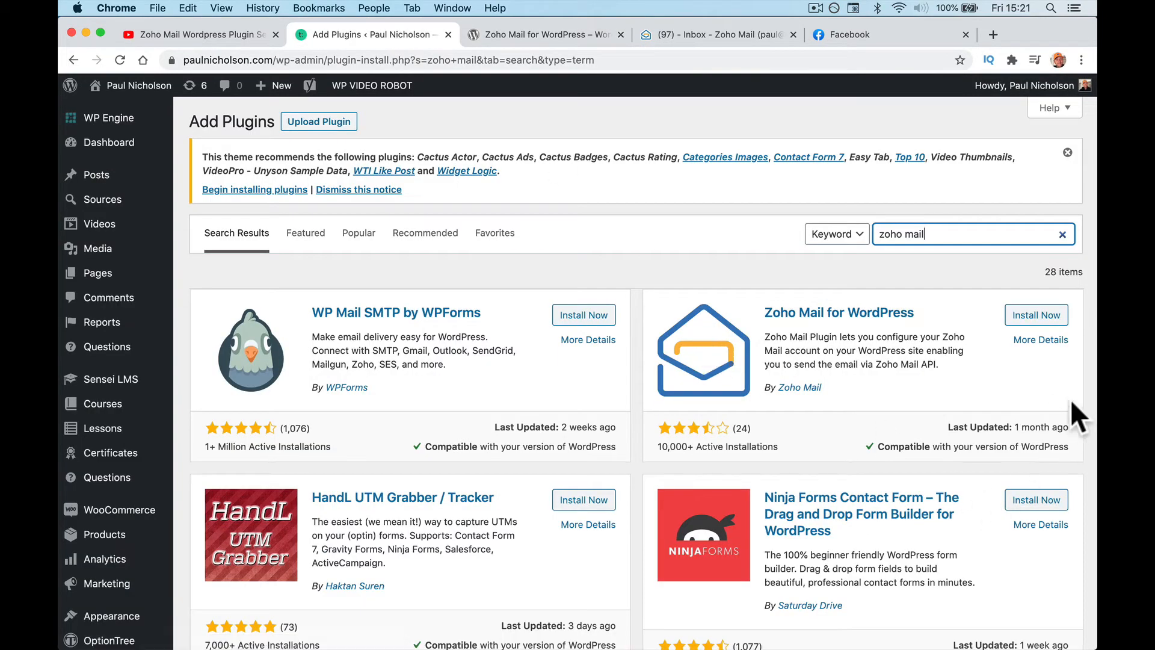
Step: Install and activate Zoho Mail for WordPress, then confirm it in the Plugins list
left_click(1045, 315)
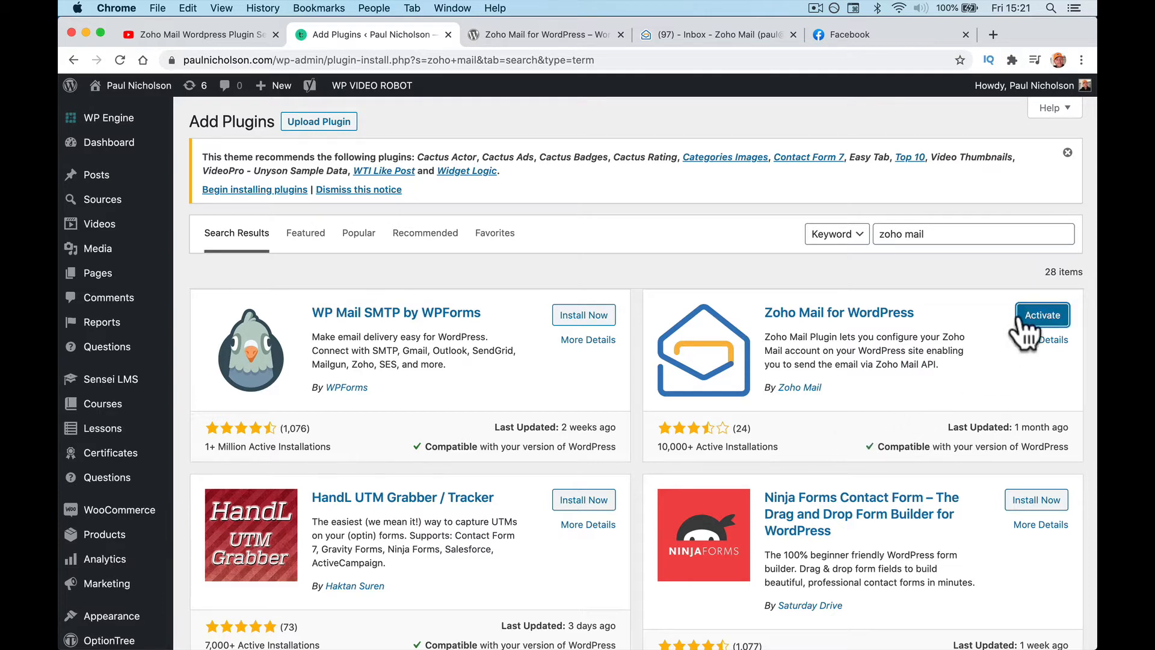
left_click(1026, 316)
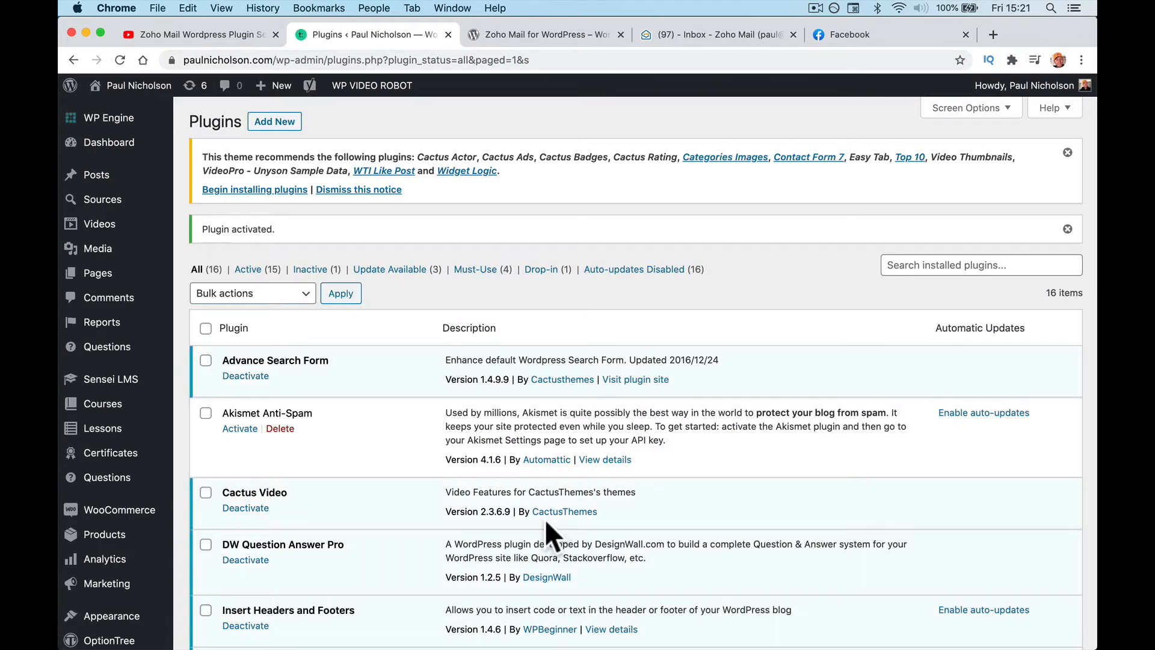
scroll(550, 478, "down", 12)
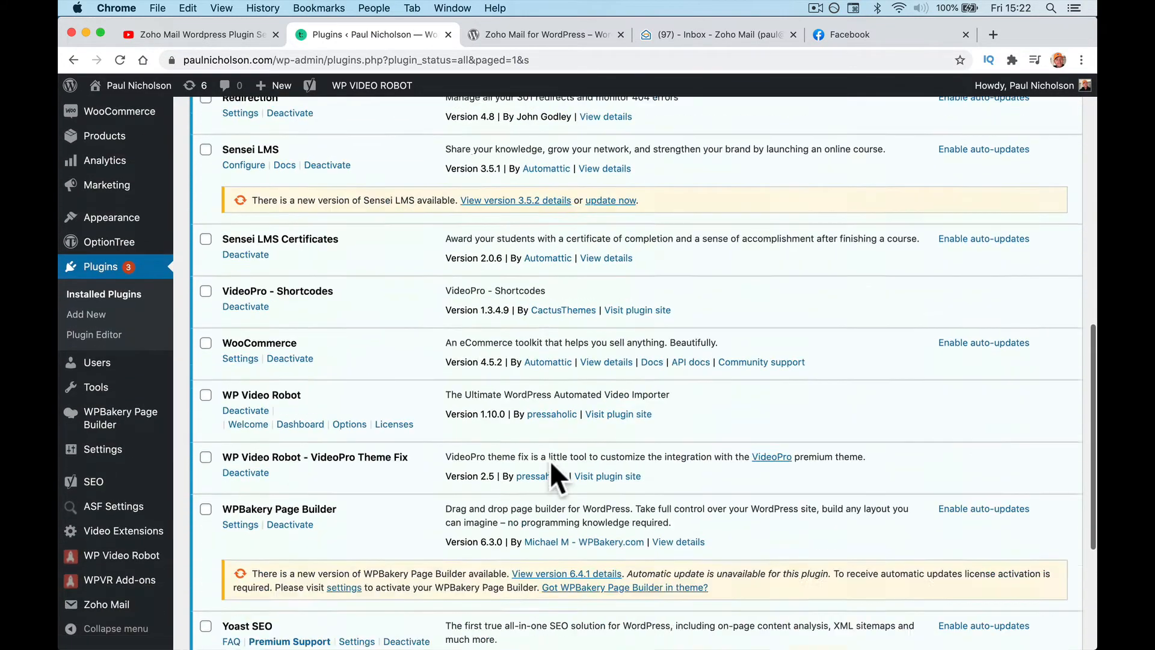
Step: Open Configure Account under the Zoho Mail sidebar menu
scroll(551, 464, "down", 5)
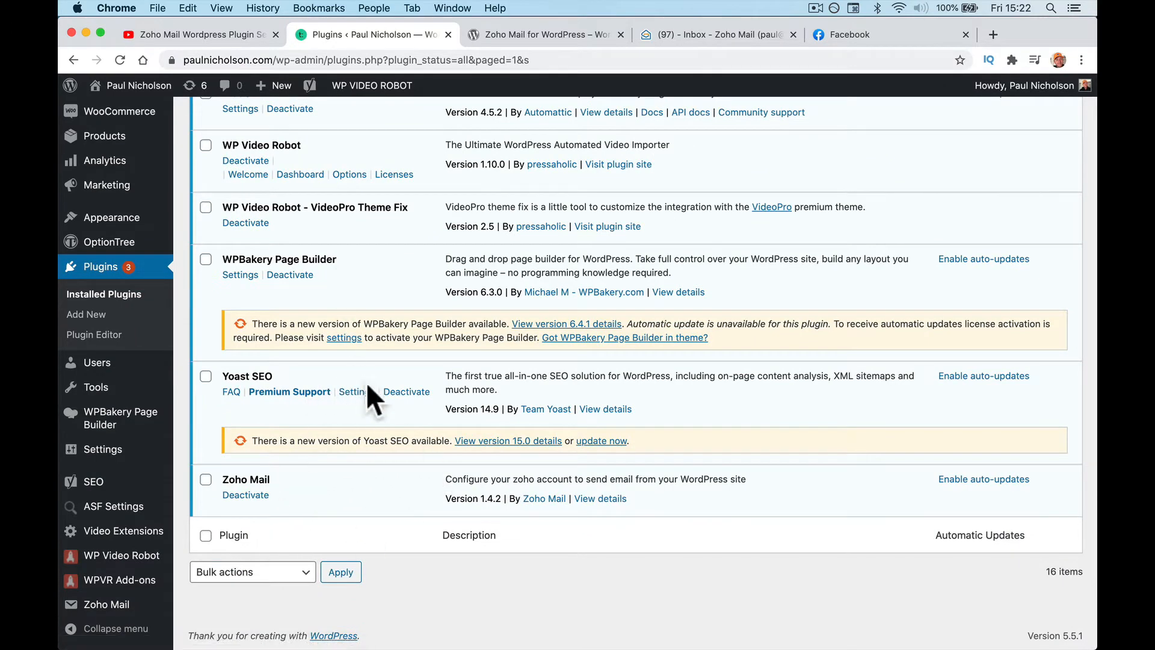
mouse_move(138, 608)
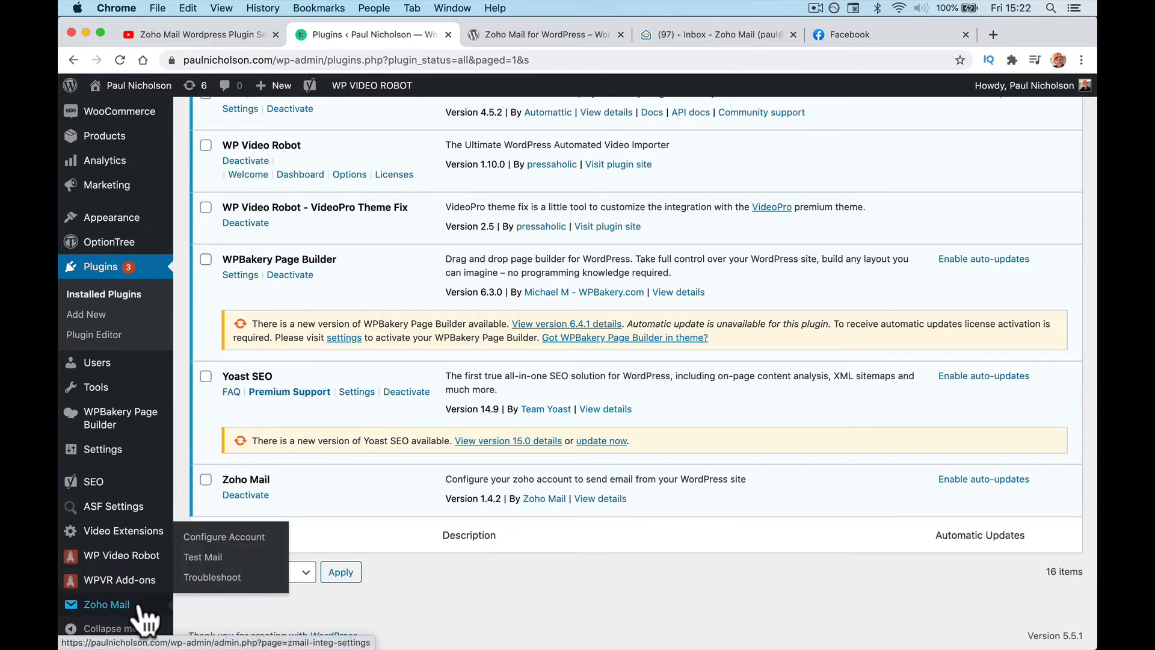
left_click(235, 538)
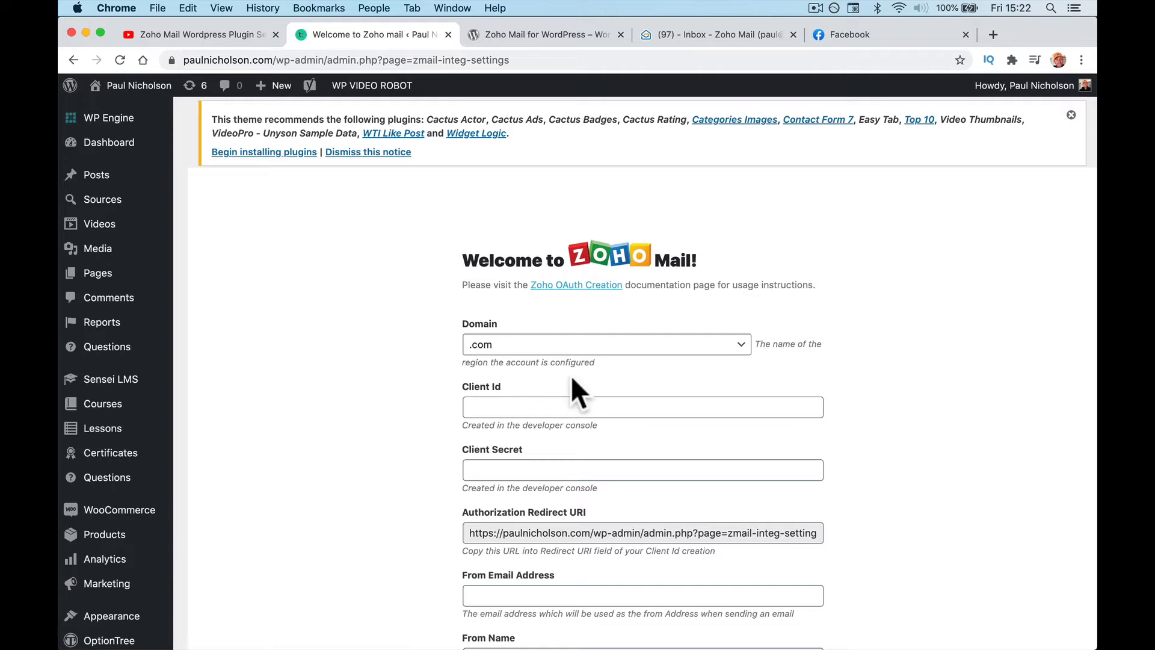
left_click(569, 348)
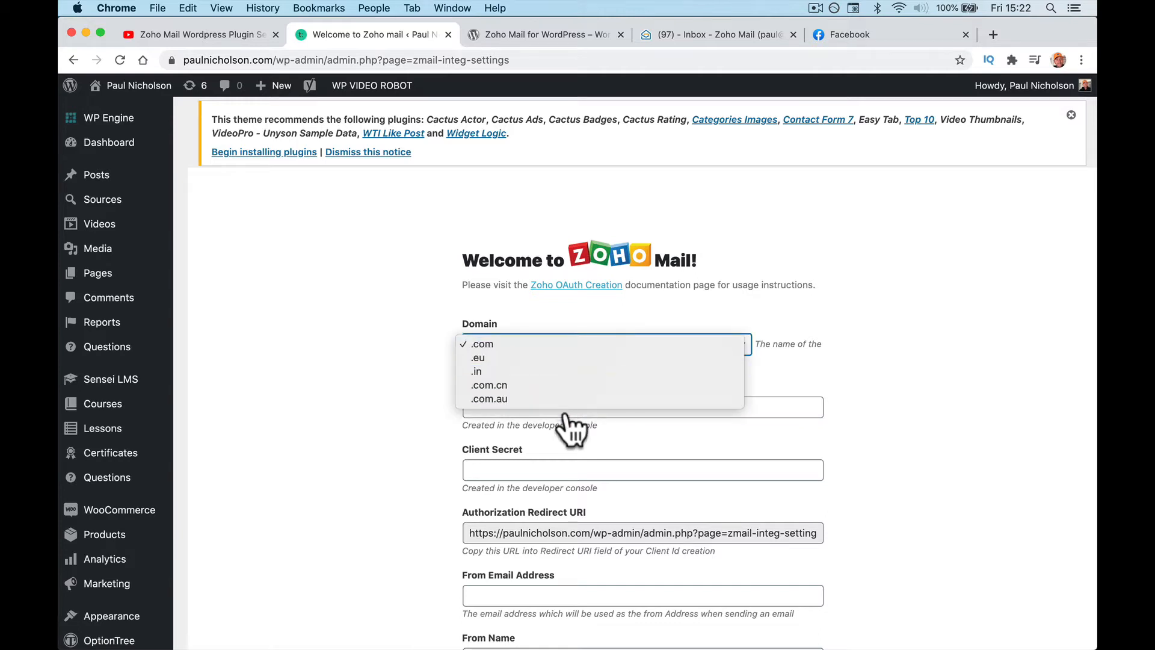
left_click(560, 345)
left_click(513, 349)
left_click(511, 355)
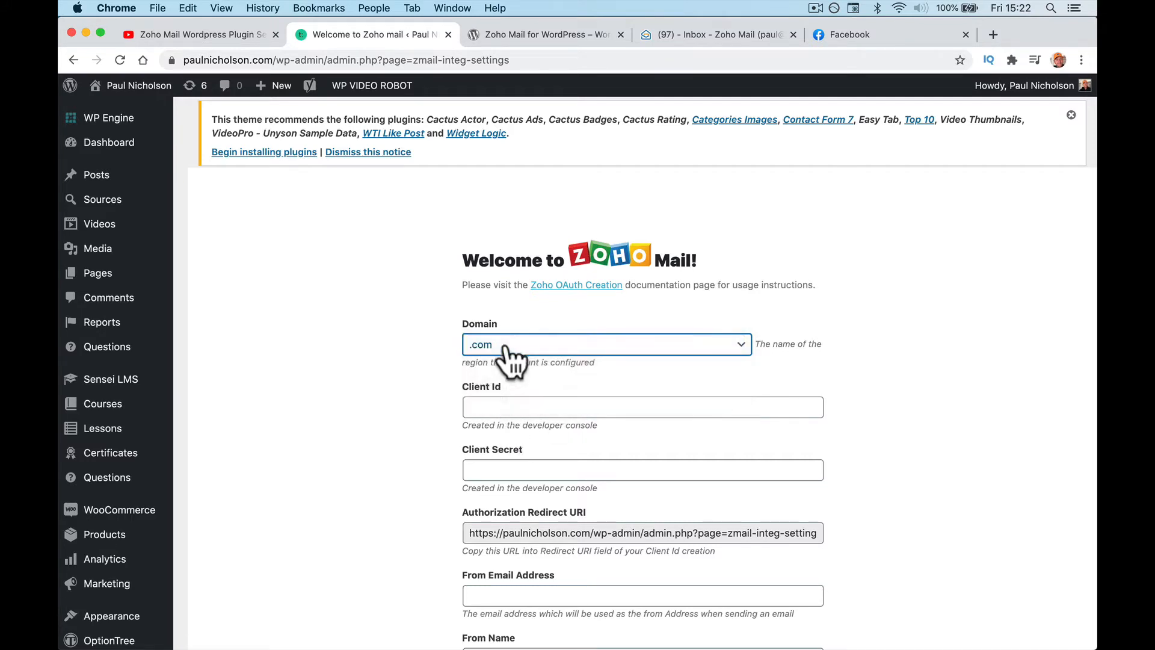
left_click(515, 405)
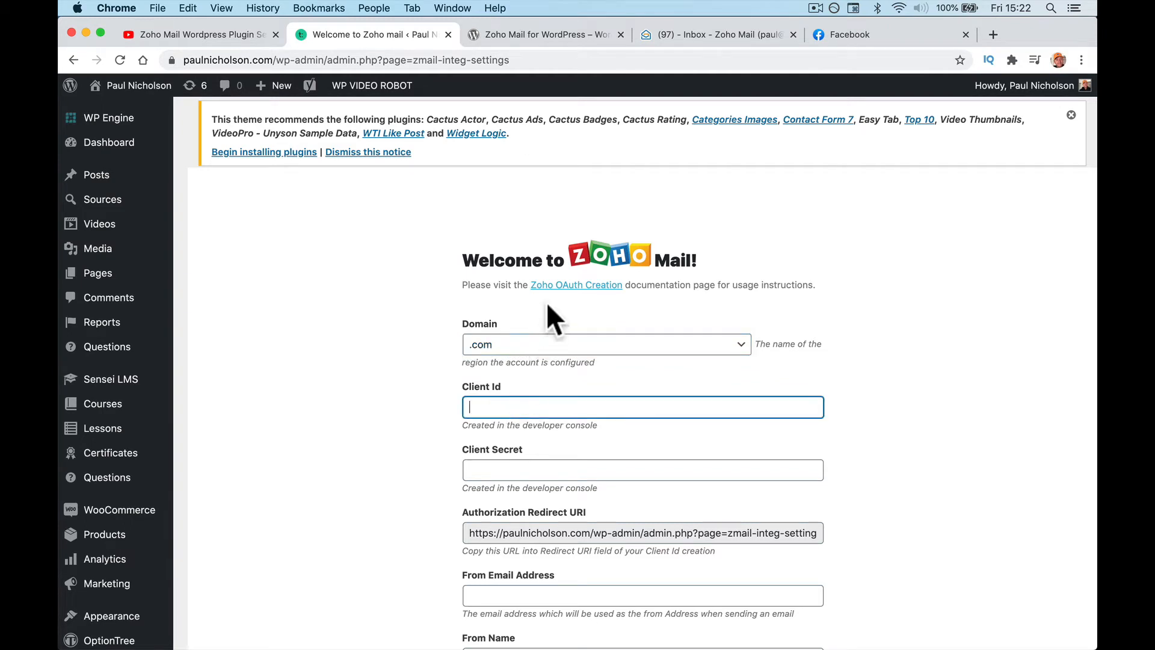
left_click(577, 287)
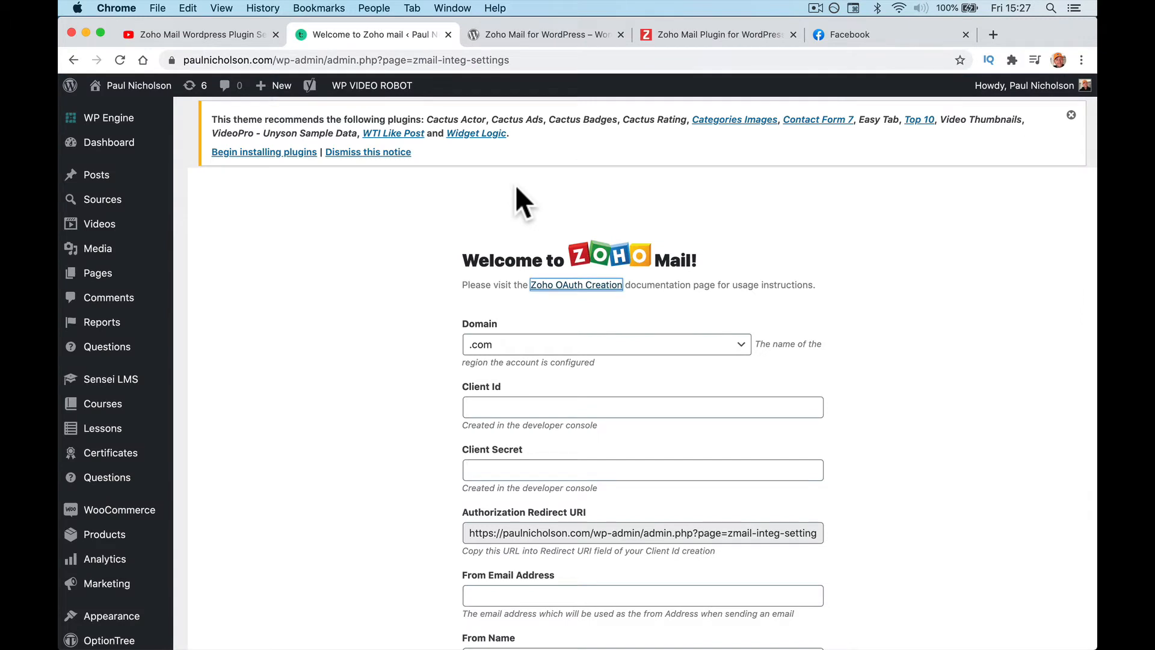
Step: Open the Zoho OAuth Creation link in a new tab, then view the plugin's WordPress.org Installation instructions
left_click(547, 285)
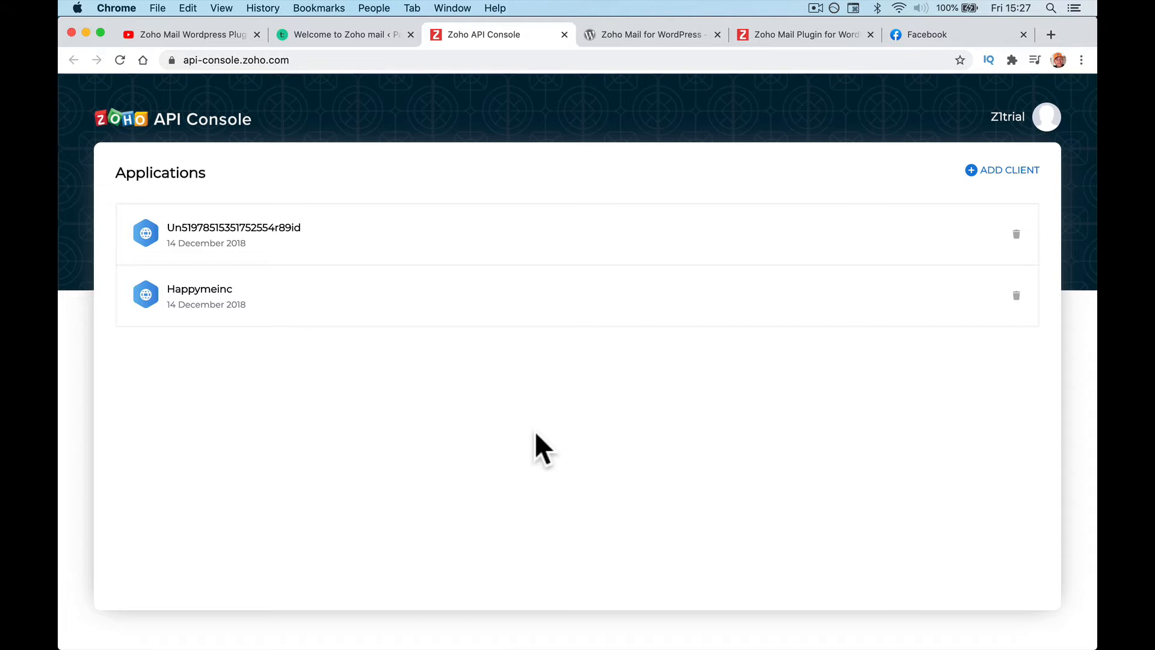
left_click(363, 34)
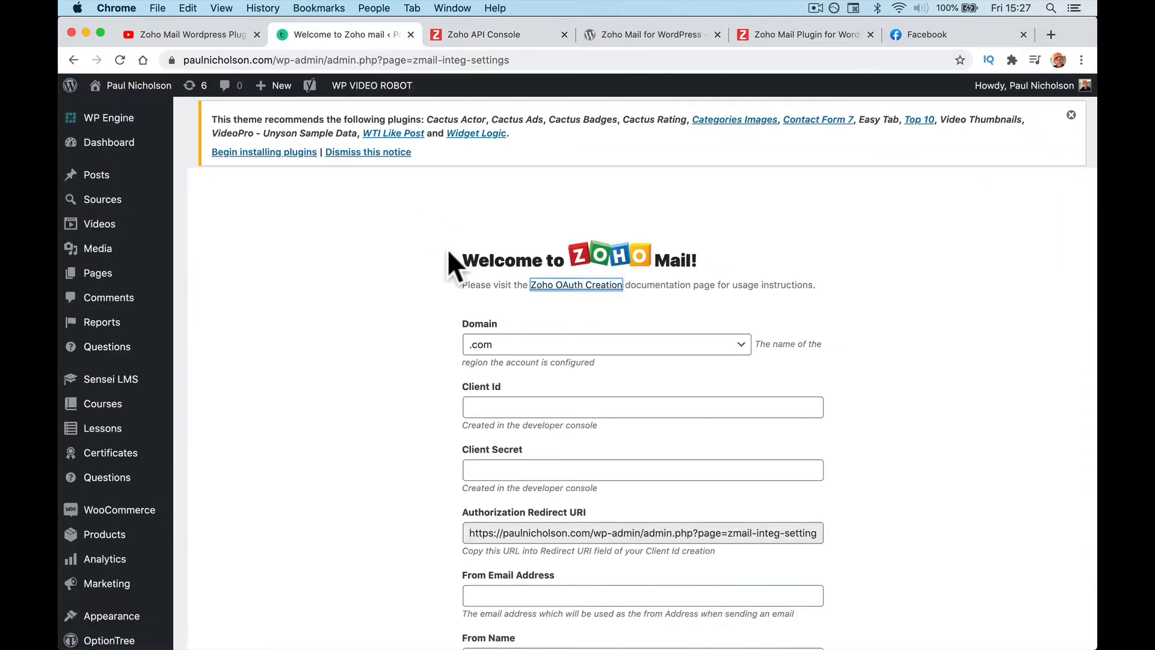
left_click(635, 34)
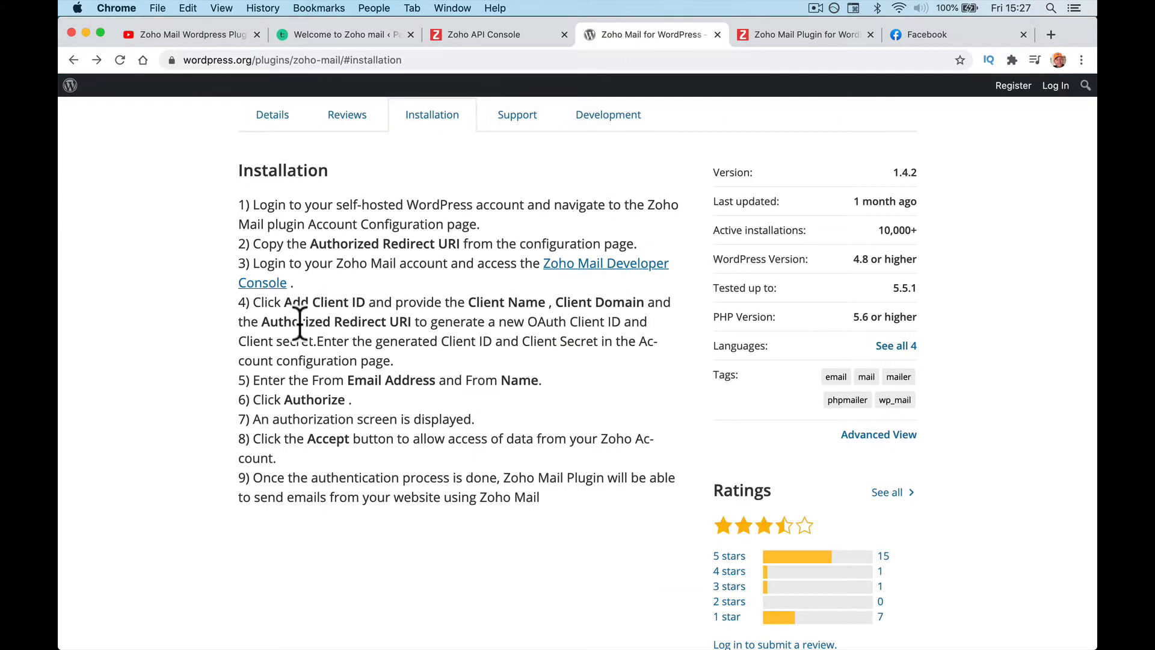
Step: Review the Parameters table on the Zoho Mail Plugin help page
scroll(521, 355, "up", 10)
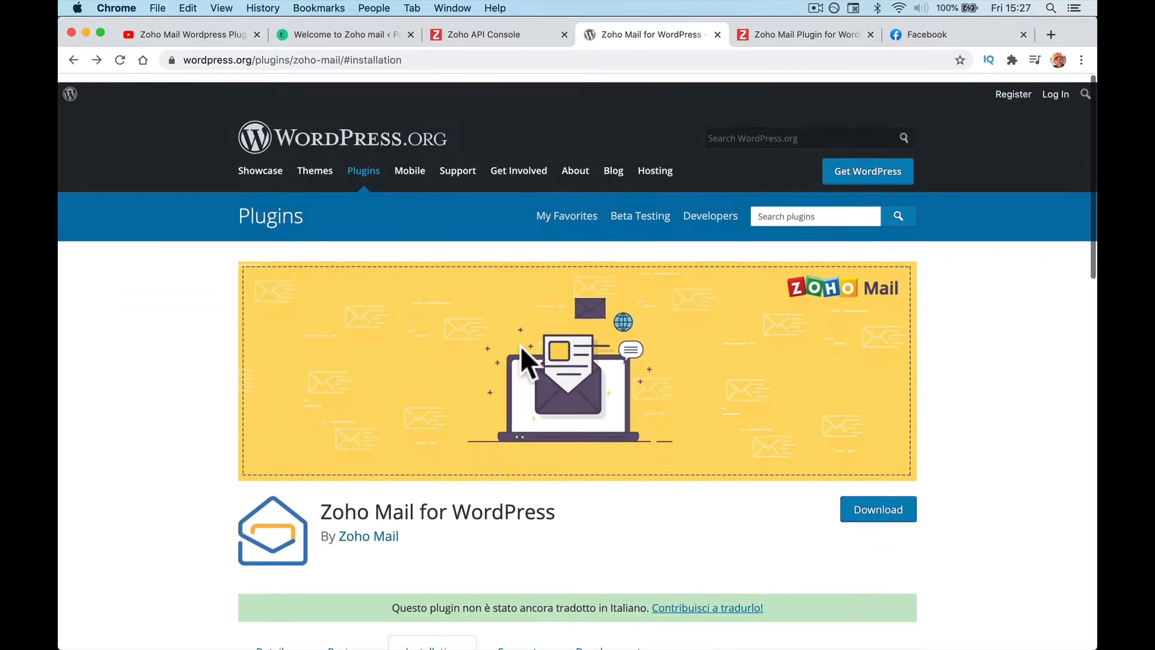
scroll(461, 265, "down", 5)
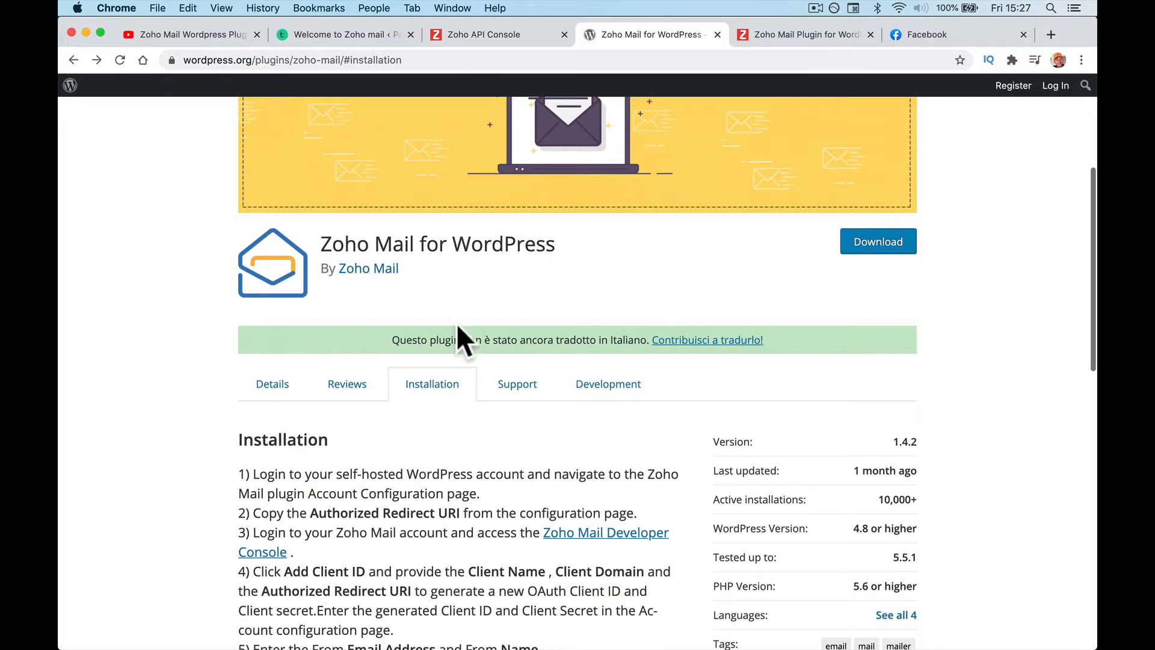
left_click(831, 33)
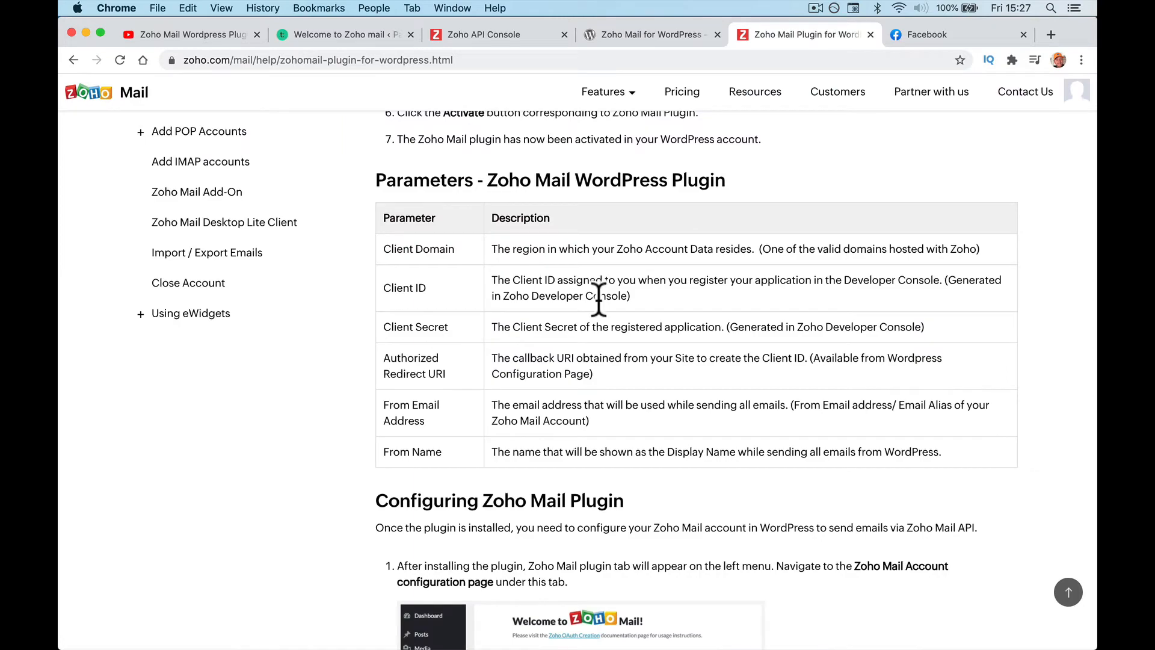
scroll(599, 298, "up", 9)
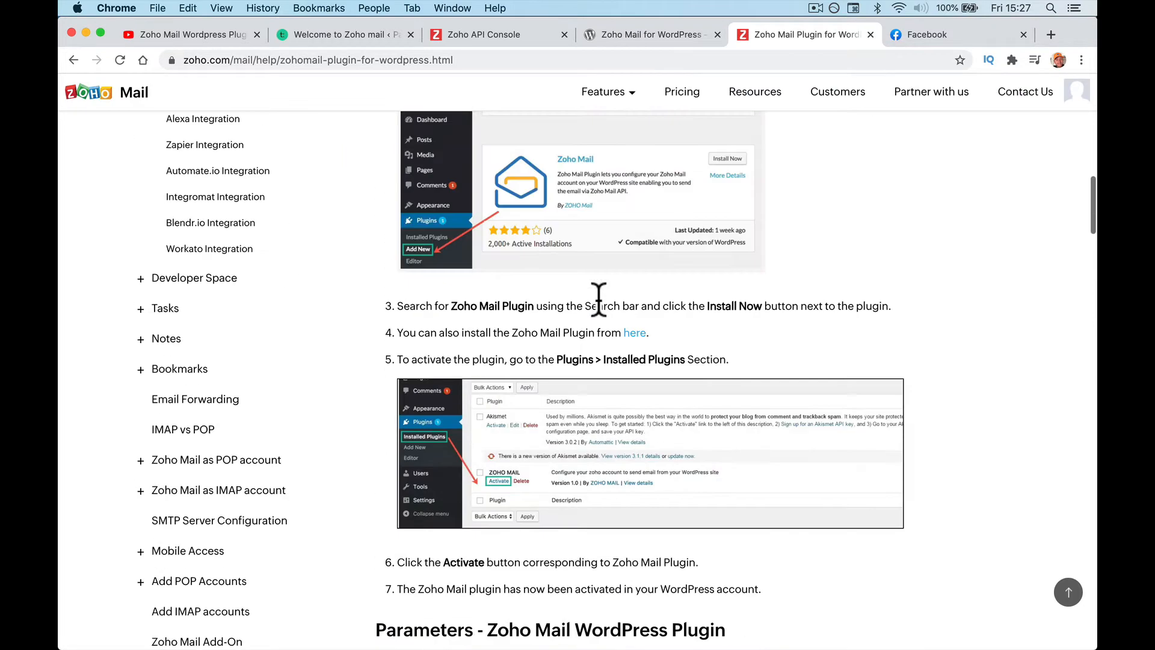
scroll(598, 297, "down", 5)
scroll(599, 301, "down", 4)
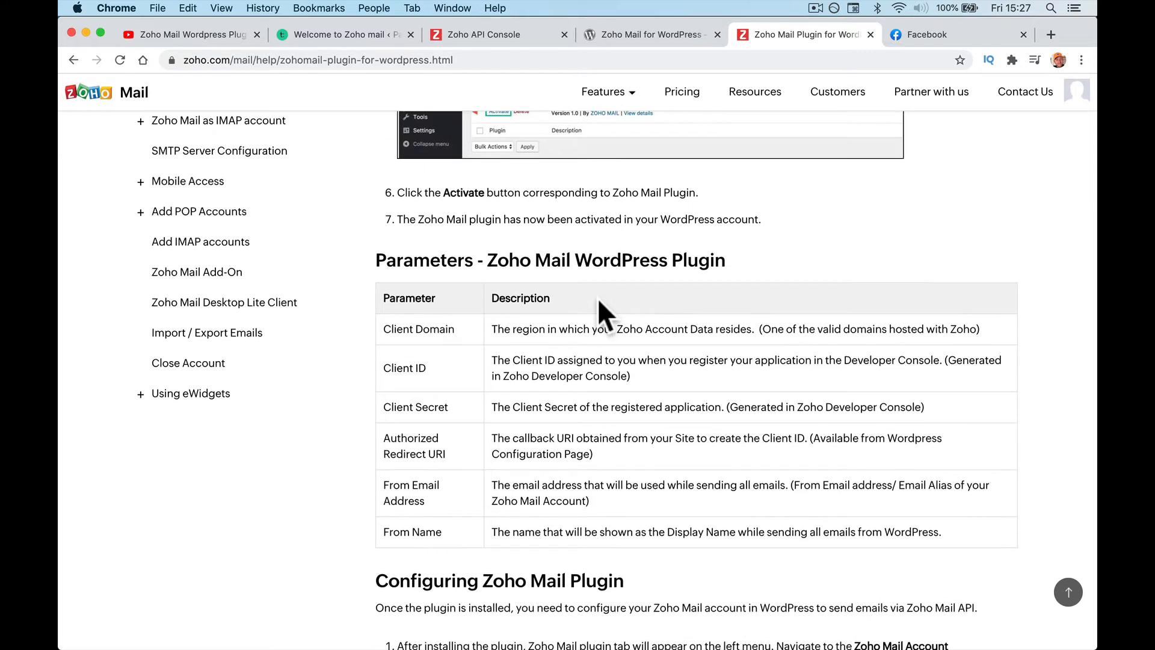
scroll(598, 298, "down", 2)
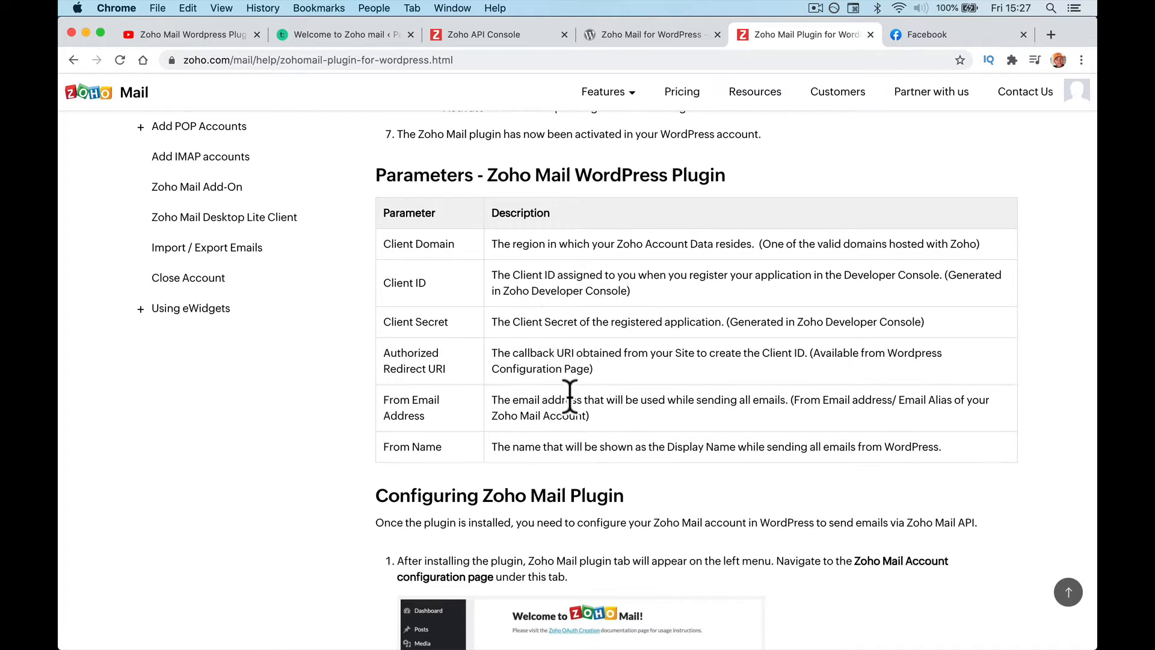
scroll(586, 443, "up", 2)
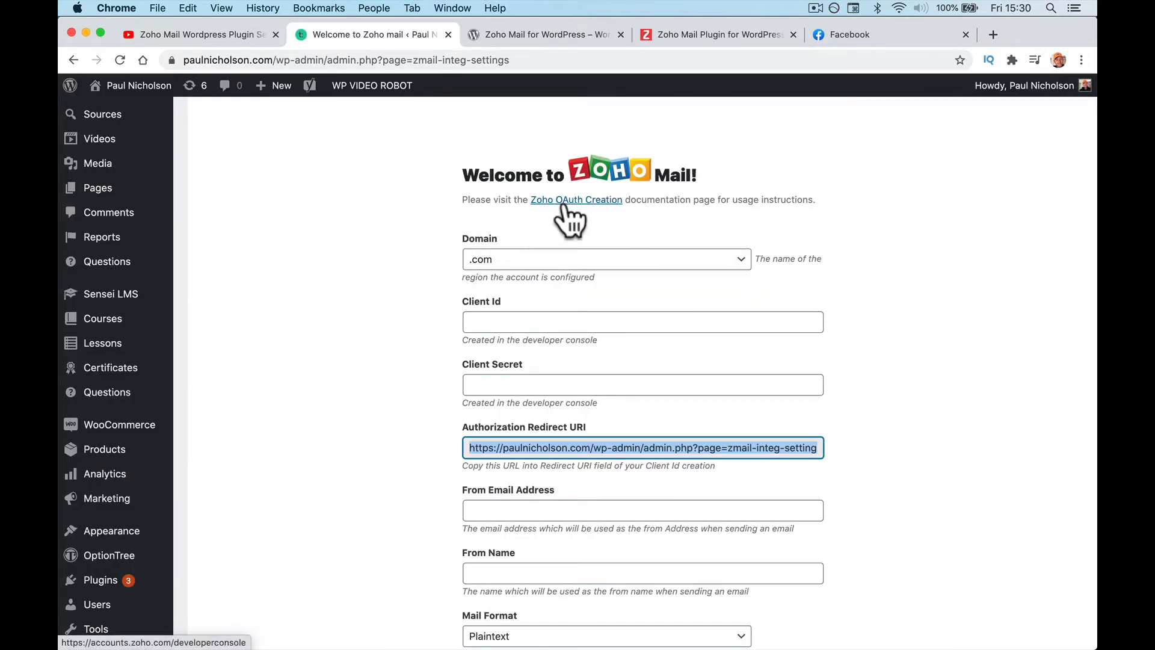
Step: Reopen the Zoho API Console, start ADD CLIENT, and return to the help guide's configuration steps
left_click(563, 202)
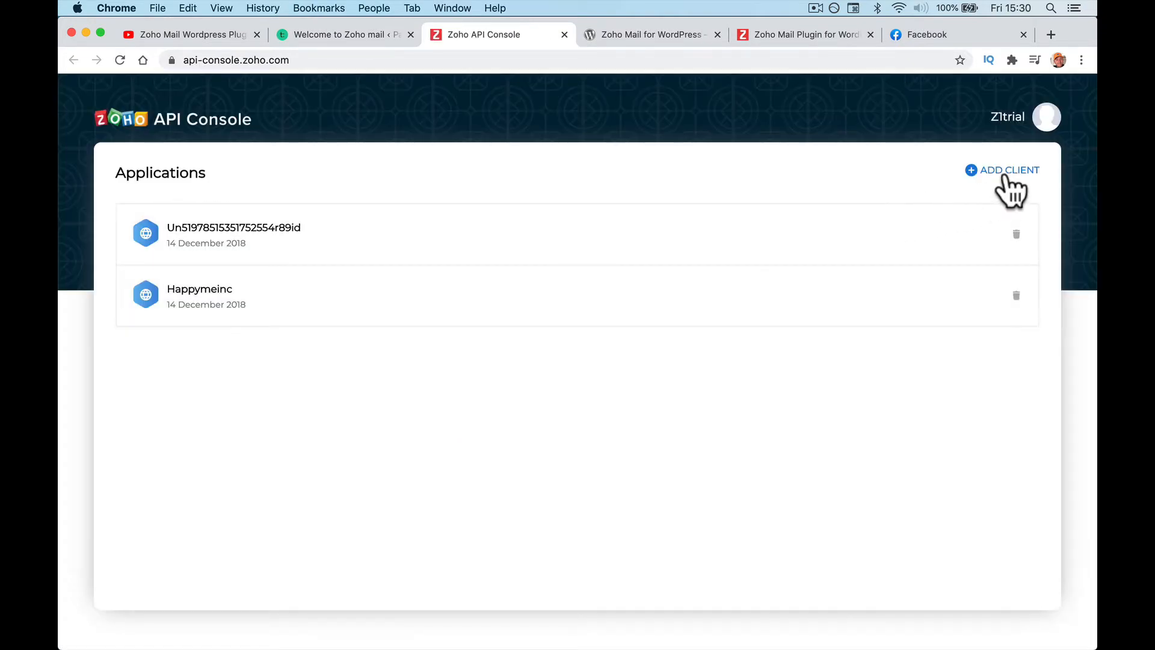
left_click(1004, 173)
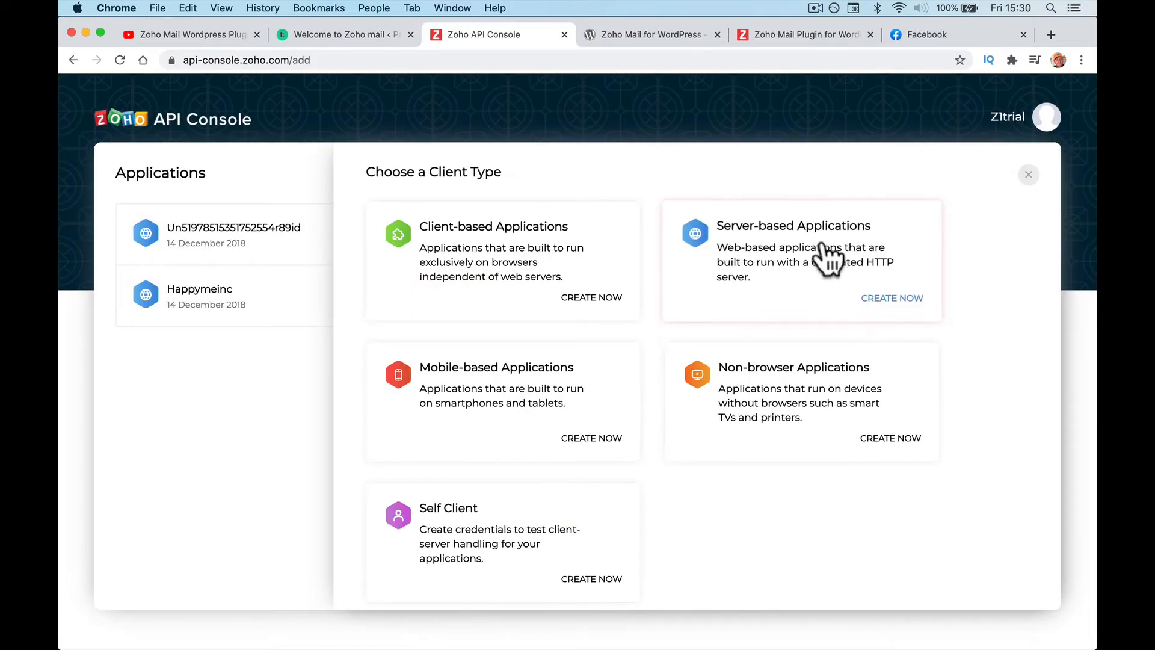
left_click(784, 42)
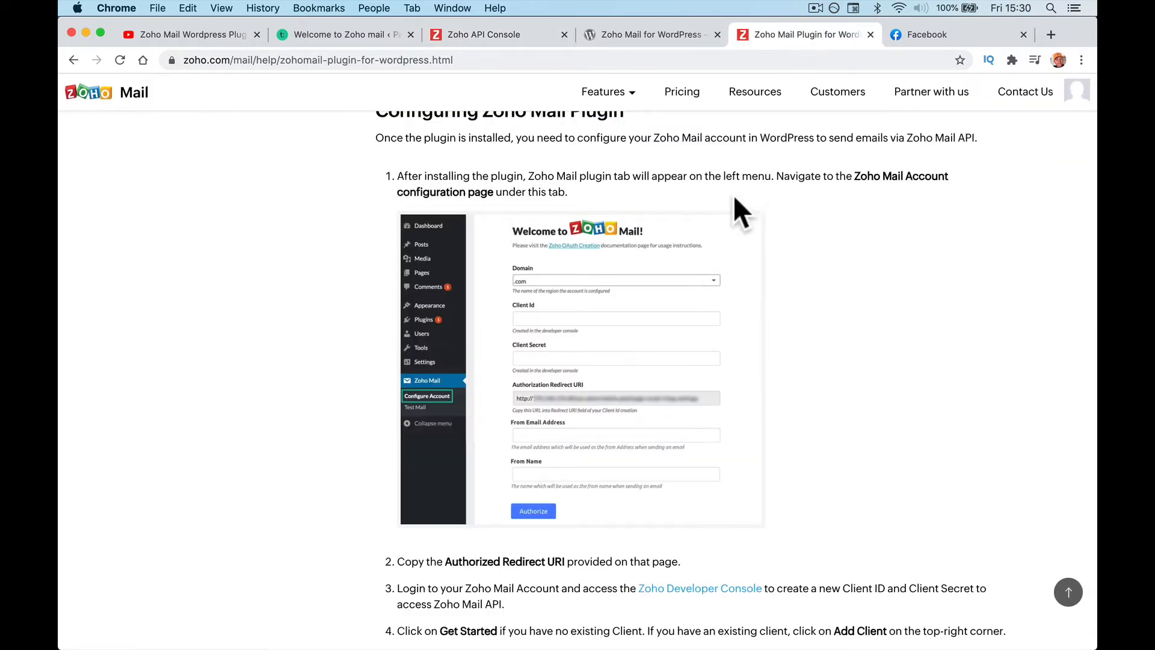
Step: Read the guide's client setup, mark 'Server-based Applications' in step 5, and return to the console
scroll(735, 198, "down", 20)
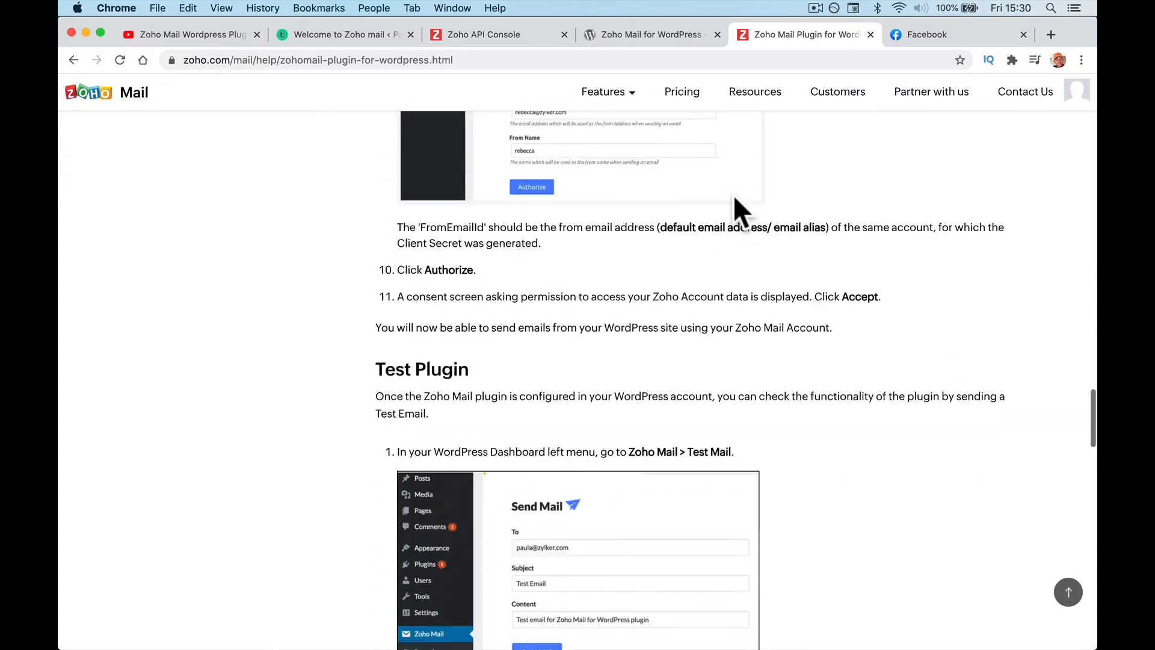
scroll(735, 199, "up", 20)
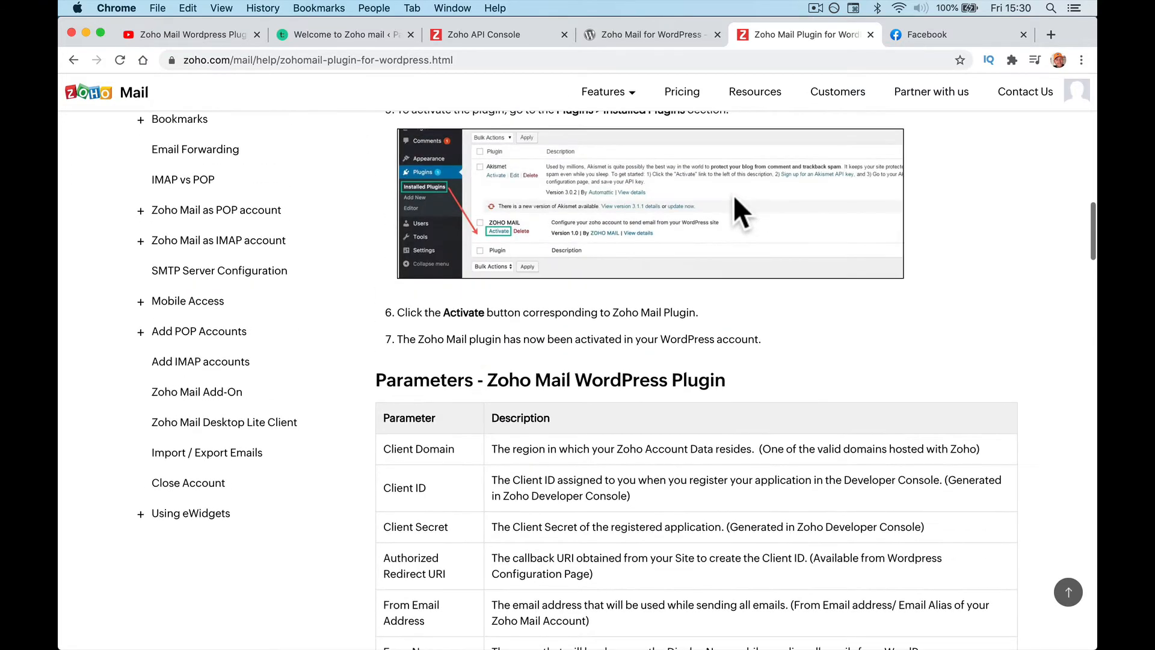
scroll(734, 194, "down", 12)
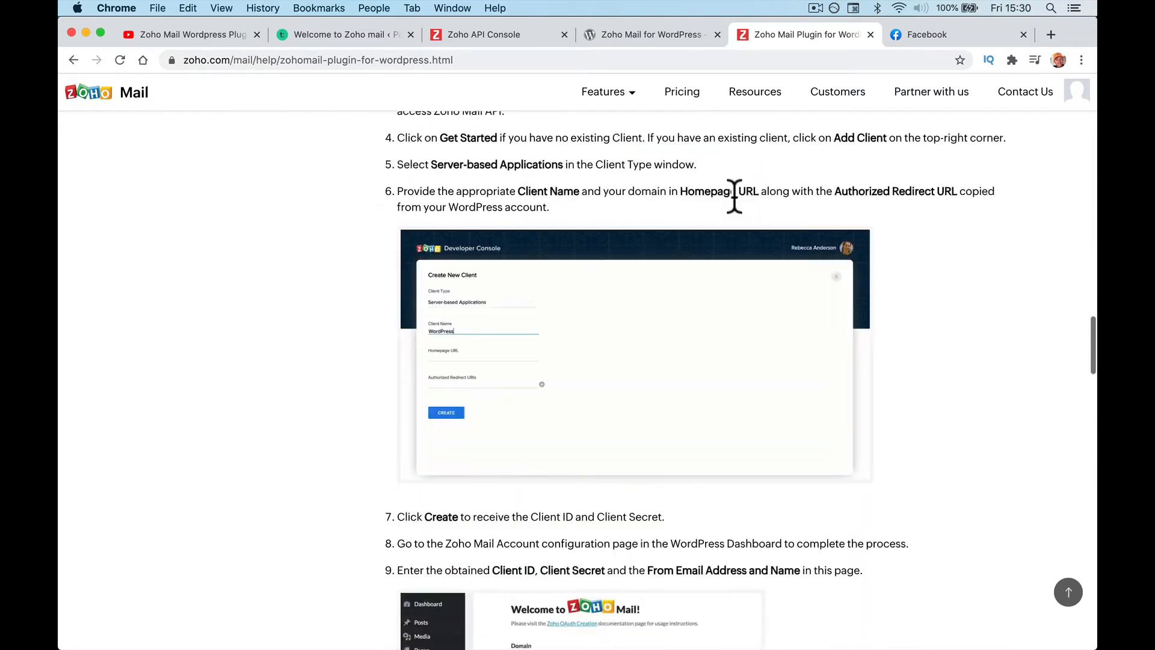
scroll(735, 199, "down", 6)
scroll(593, 219, "up", 3)
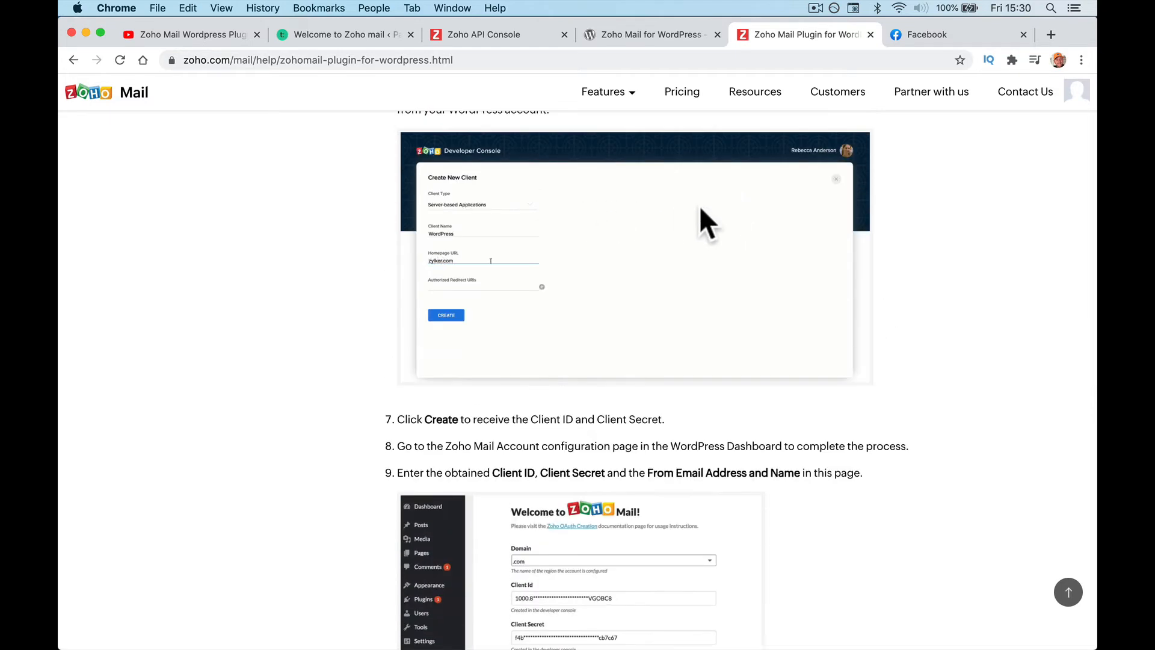
scroll(701, 207, "up", 3)
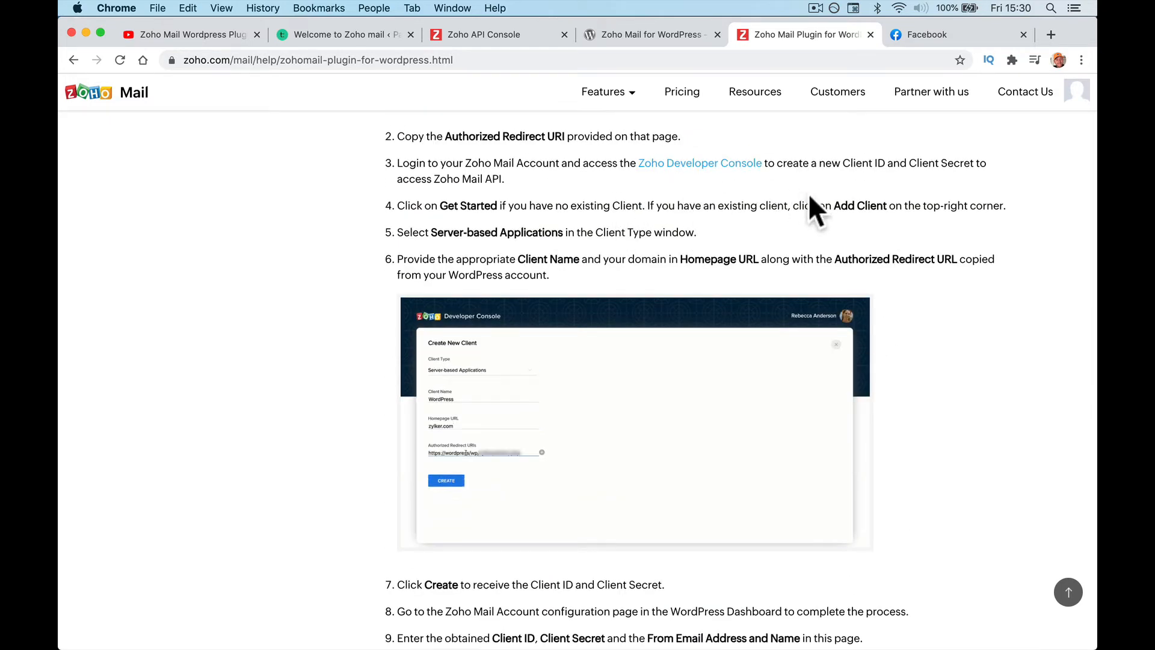
left_click_drag(431, 232, 563, 232)
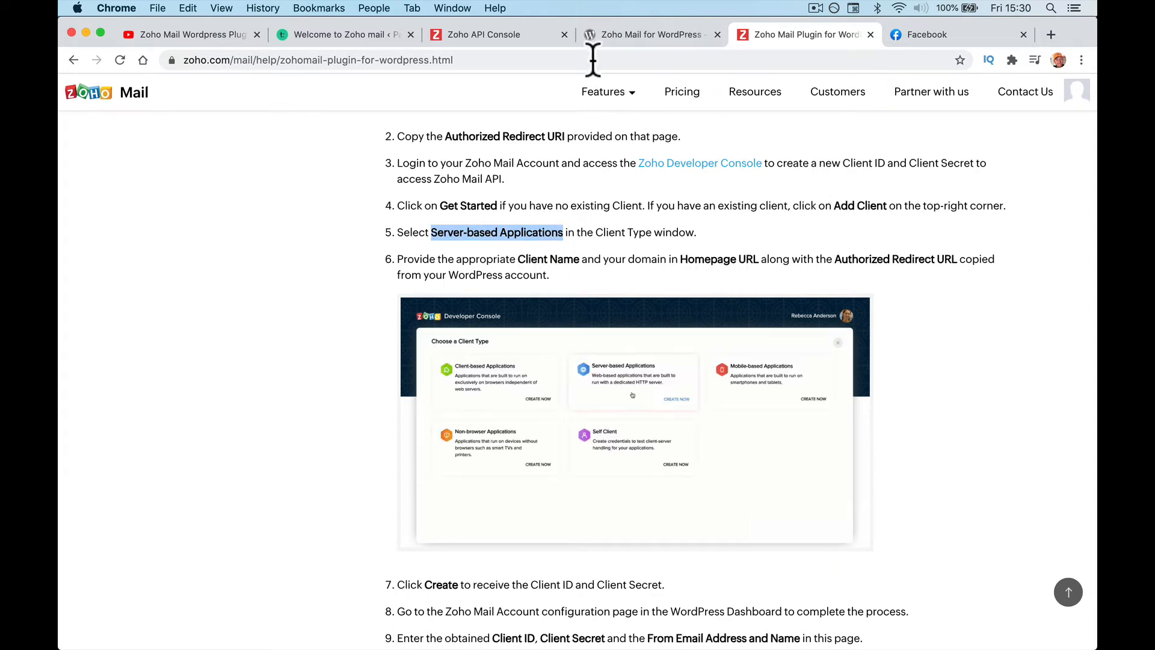
left_click(612, 38)
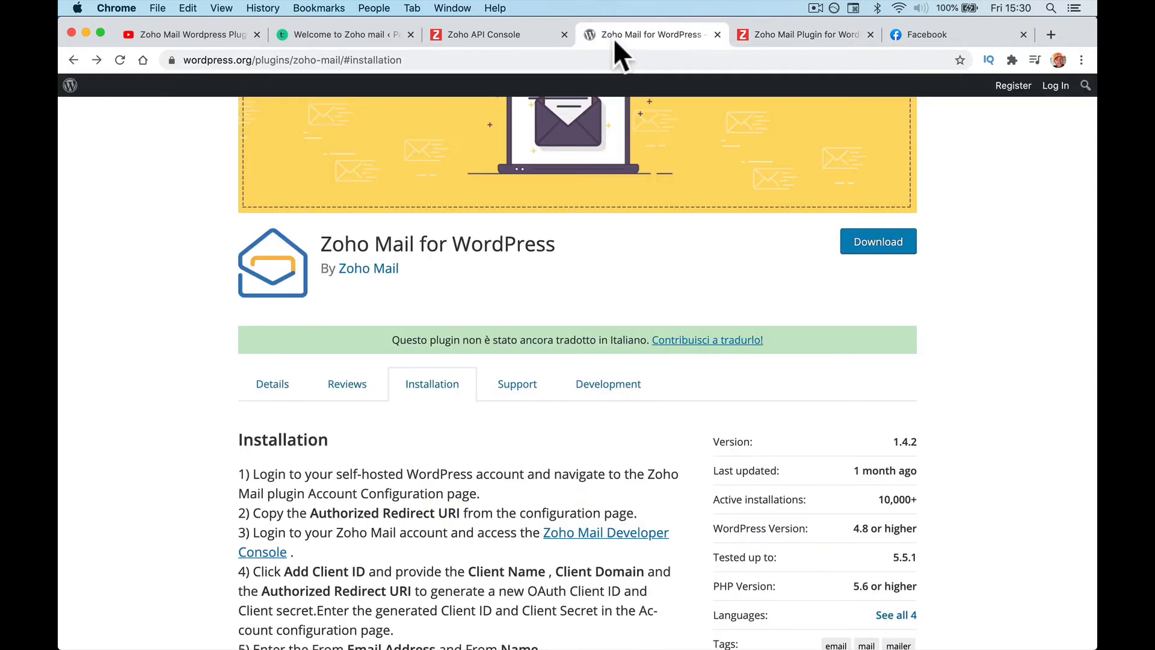
left_click(535, 34)
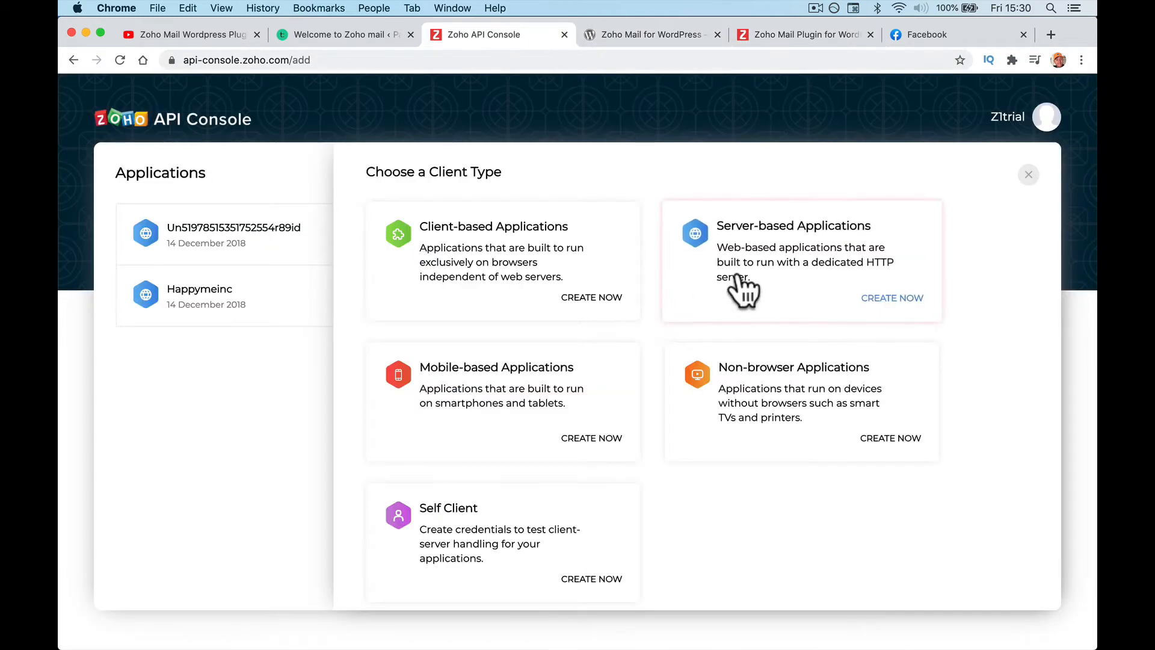
Step: Choose Server-based Applications as the client type and check the guide's next setup step
left_click(803, 269)
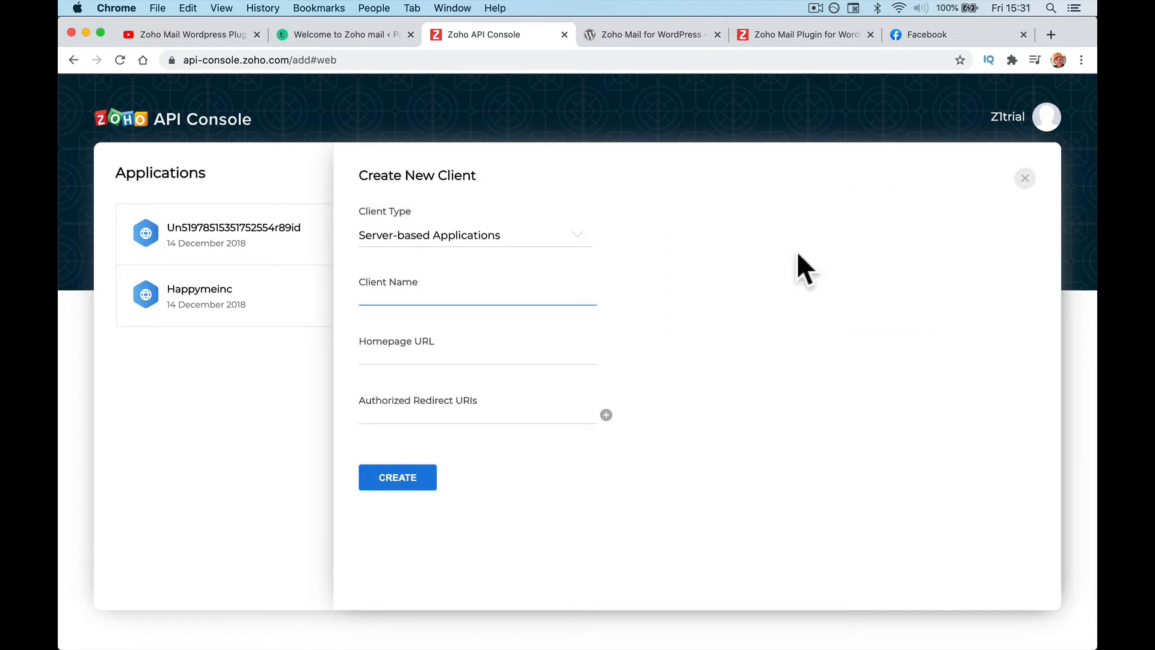
left_click(763, 35)
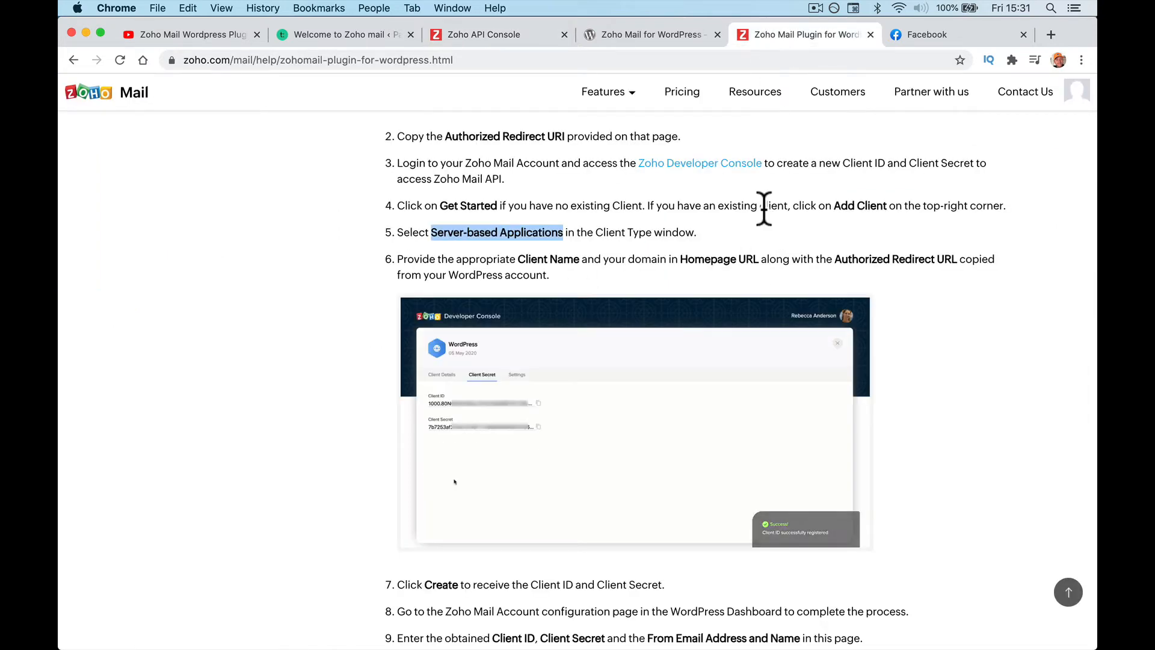
scroll(590, 259, "down", 2)
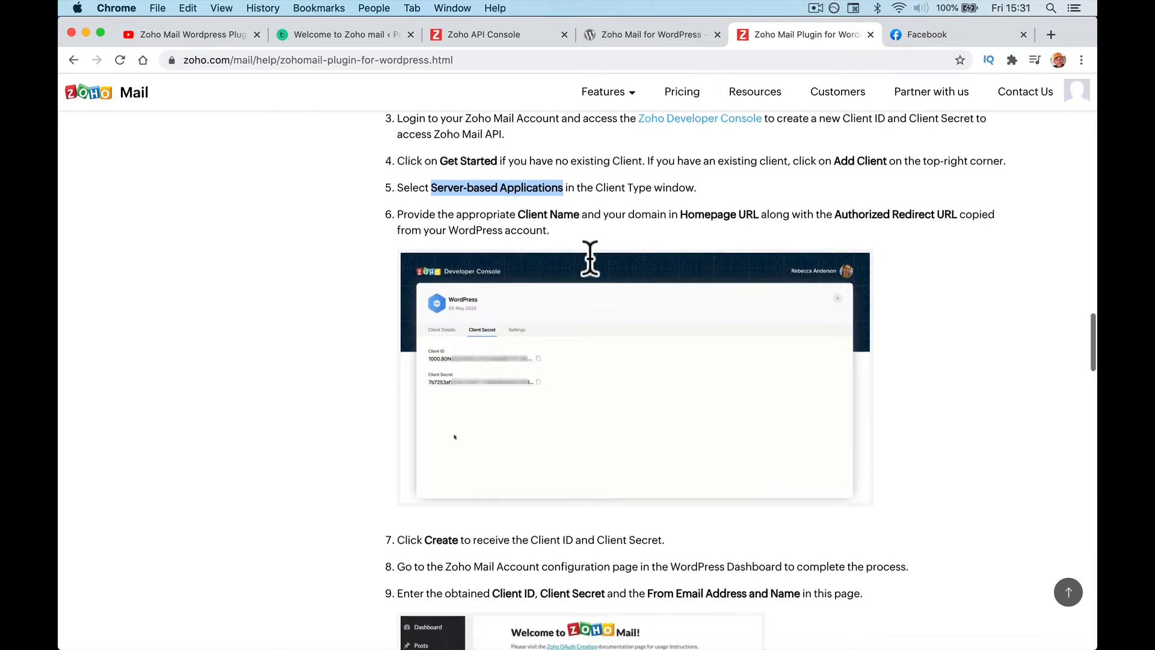
scroll(590, 258, "down", 4)
scroll(589, 257, "up", 4)
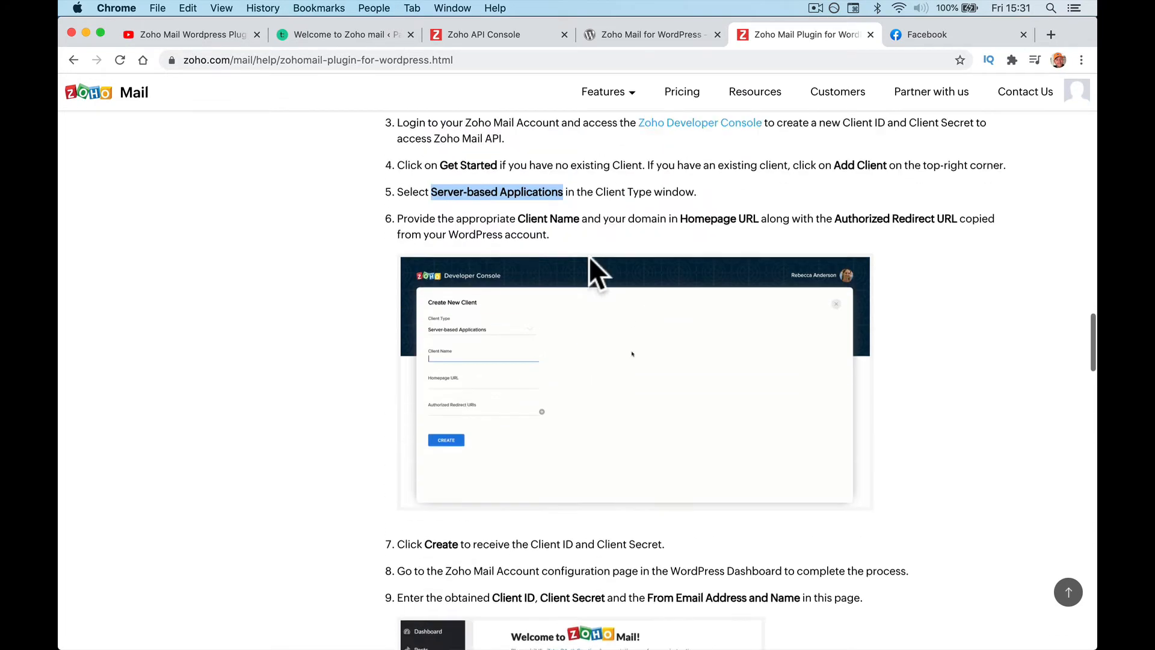
scroll(590, 256, "up", 2)
left_click(668, 37)
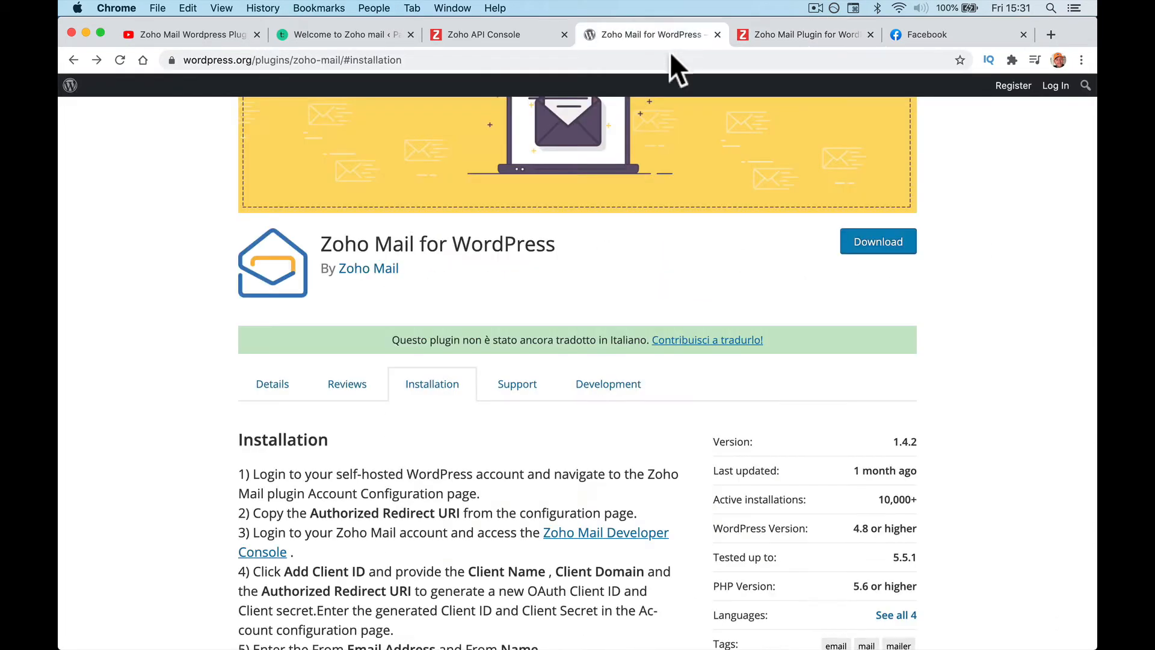
left_click(806, 35)
Step: Fill in Client Name 'Wordpress Mail' and the site's homepage URL in Create New Client
left_click(505, 36)
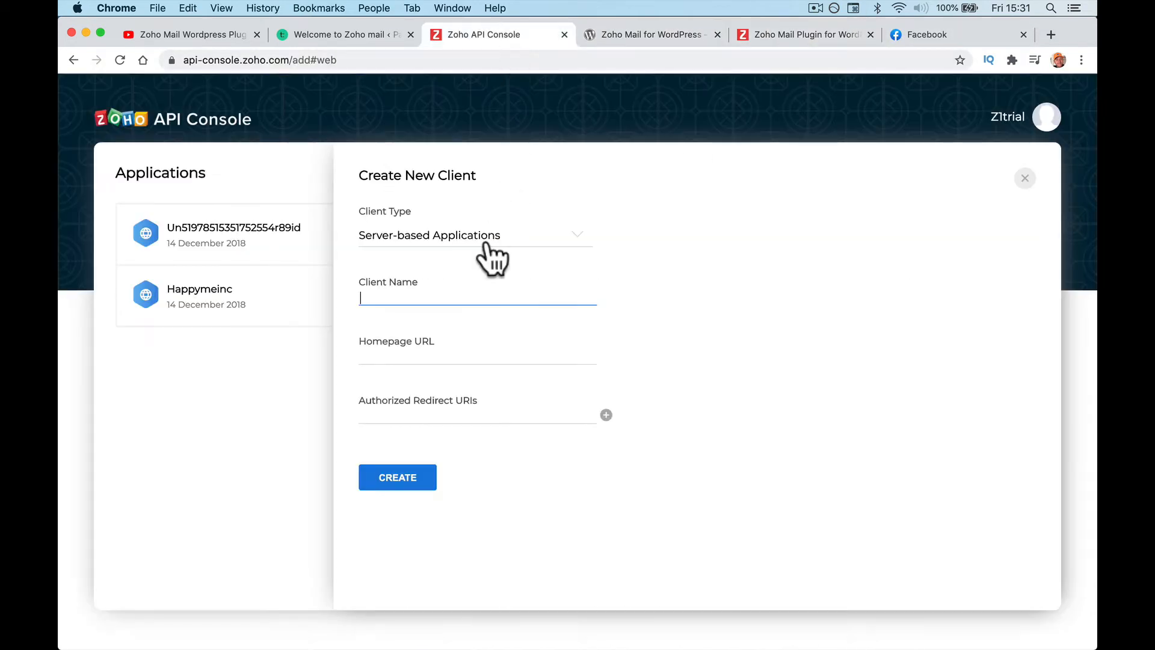
type("Wordrp")
type("ess Mail")
key("Tab")
type("http")
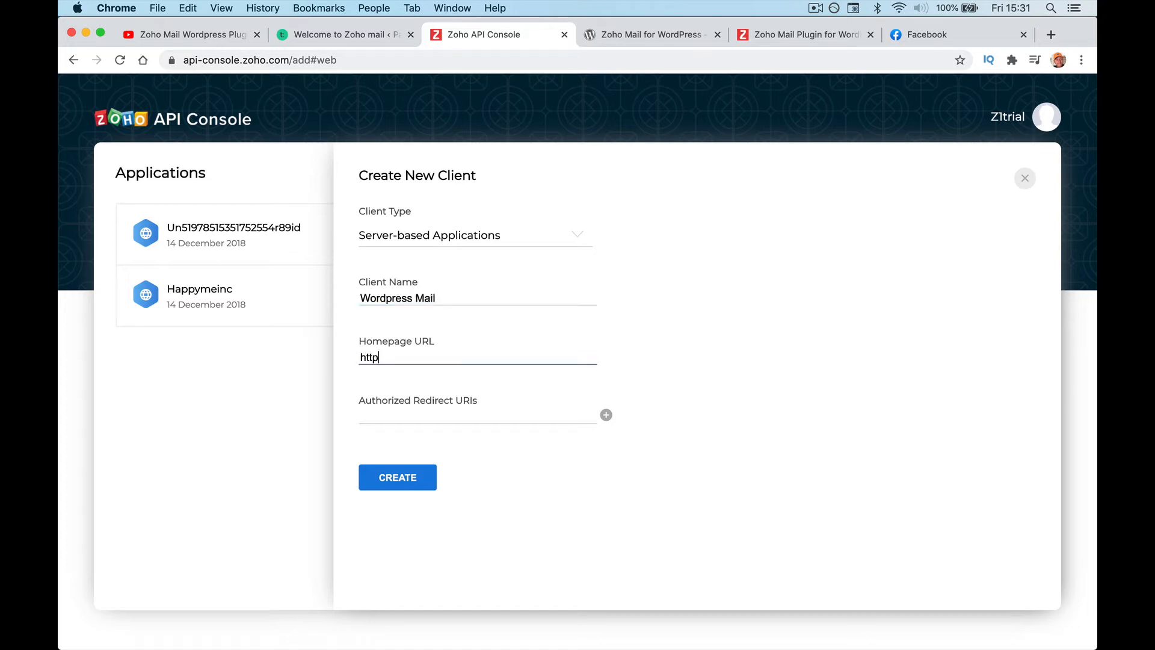
type("s://paulnicholson.com")
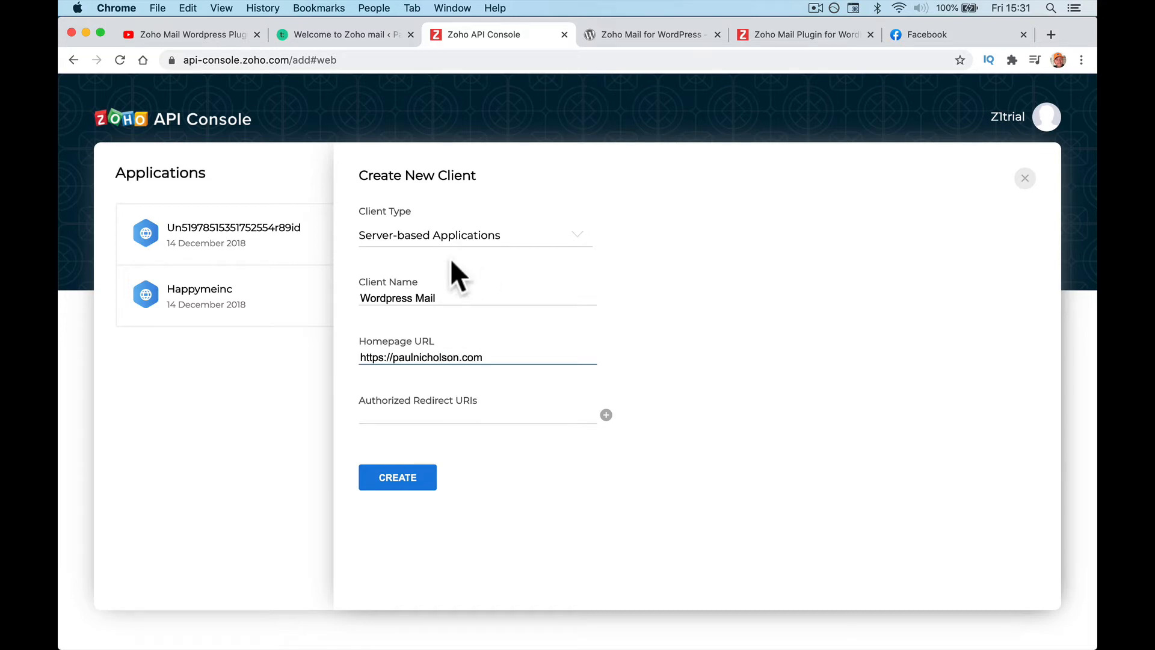
left_click(371, 34)
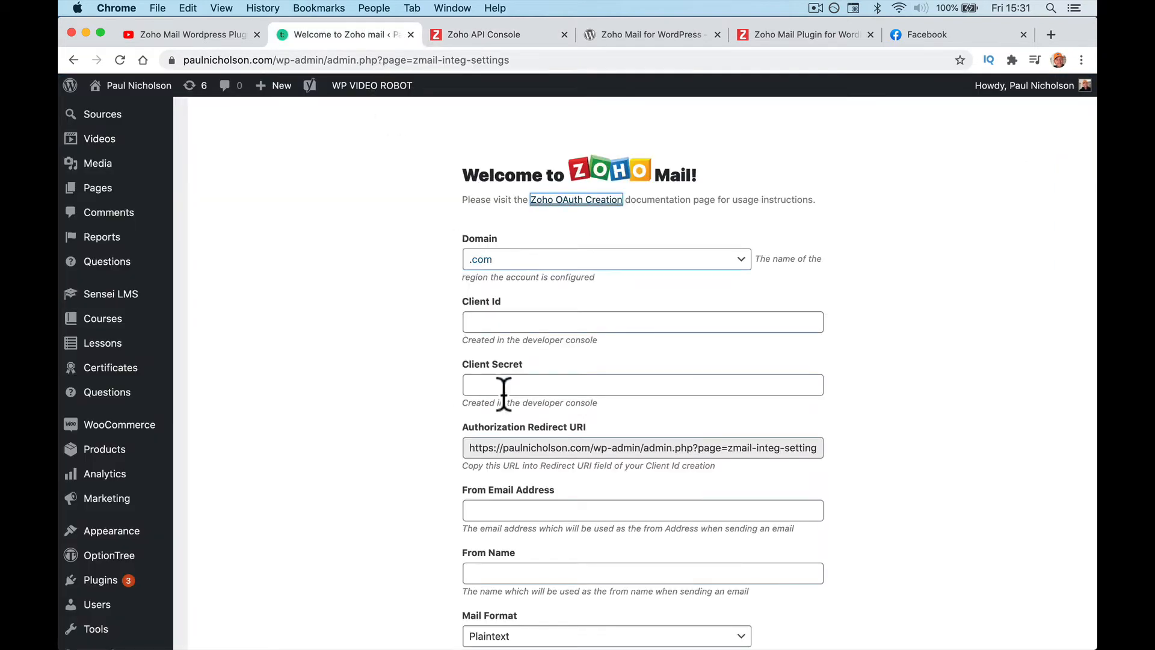
Step: Add the plugin's WordPress authorization redirect URI to the Zoho form and create the Wordpress Mail client
left_click(529, 447)
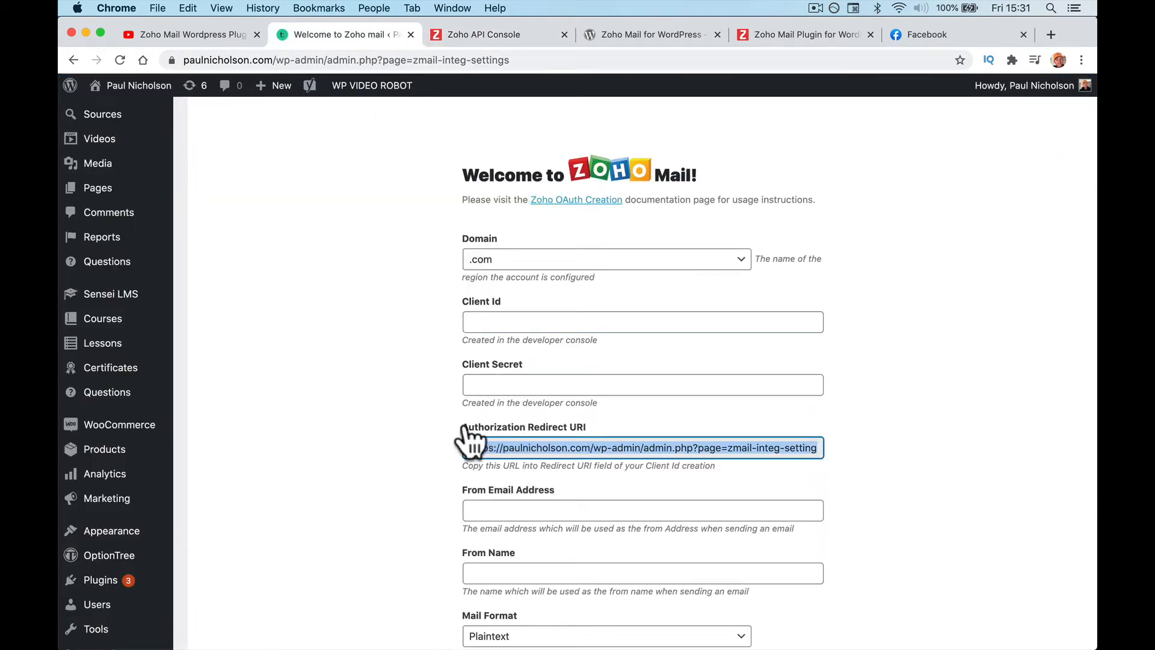
left_click(589, 451)
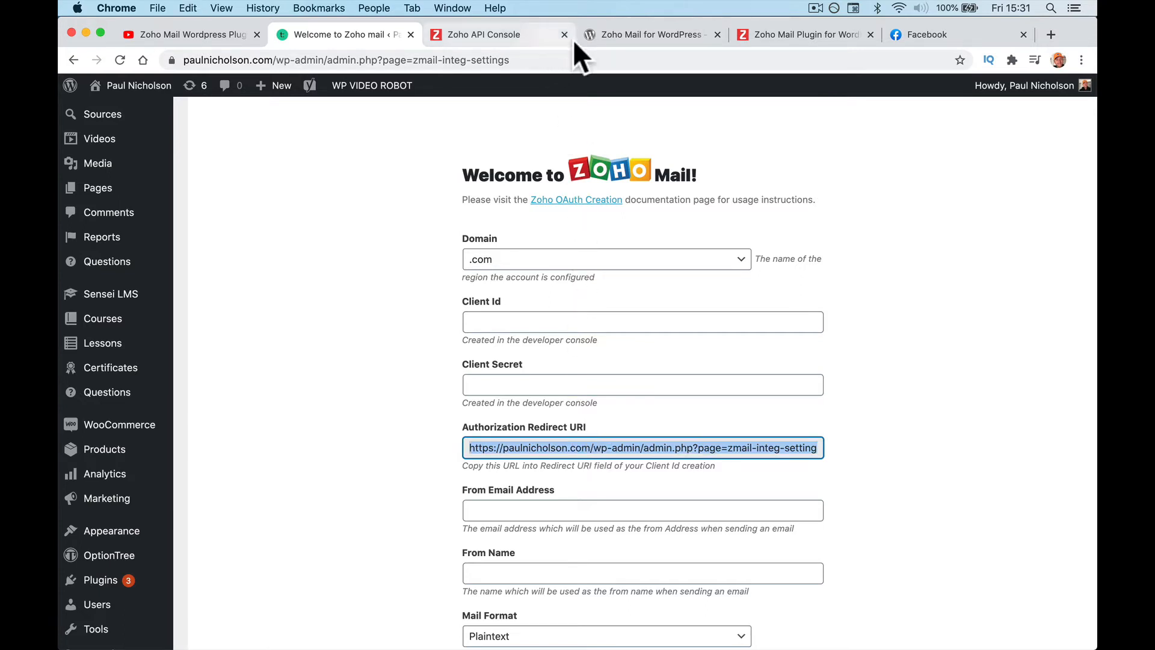
left_click(605, 36)
left_click(493, 35)
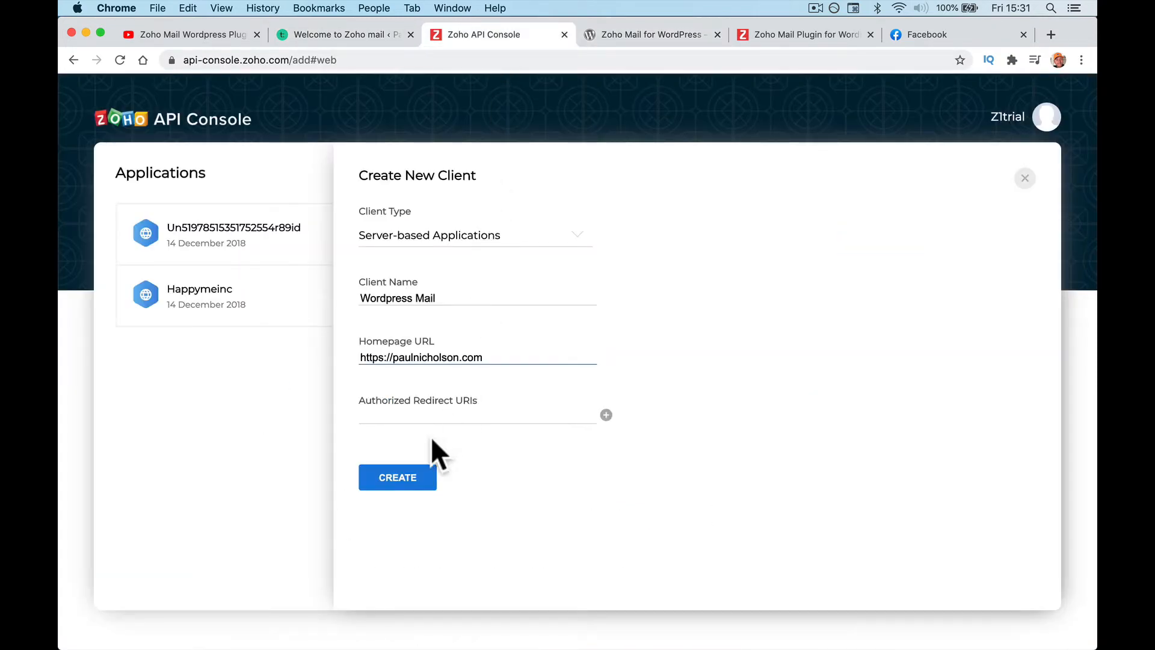
left_click(414, 417)
type("https://paulnicholson.com/wp-admin/admin.php?page=zmail-integ-settings")
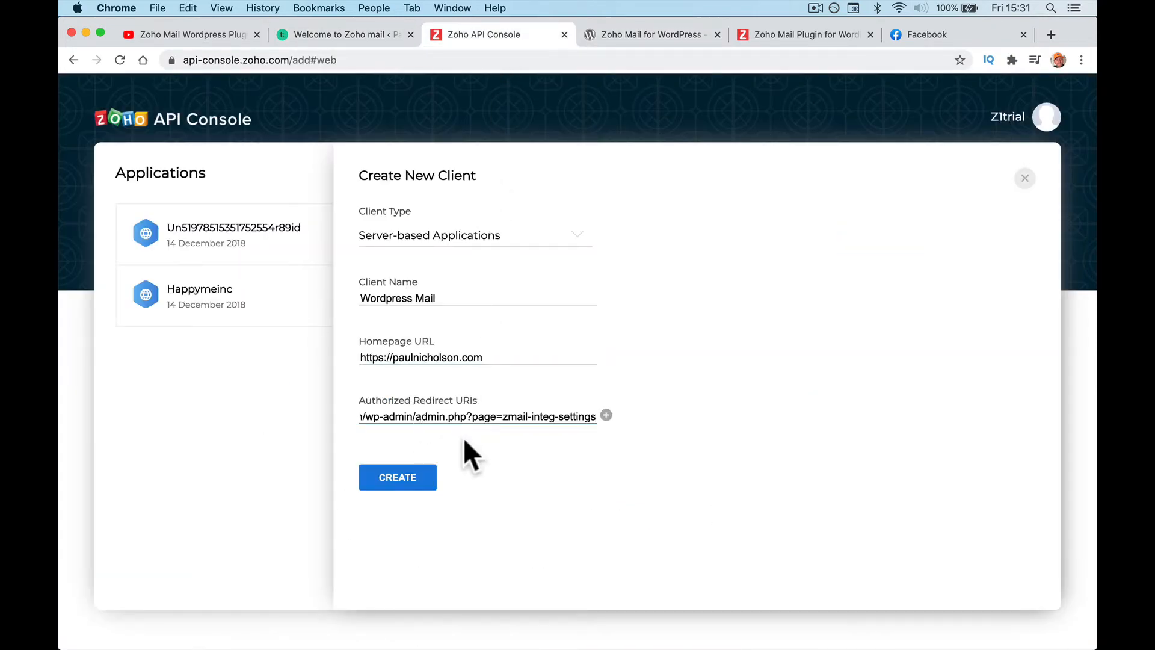
left_click(432, 479)
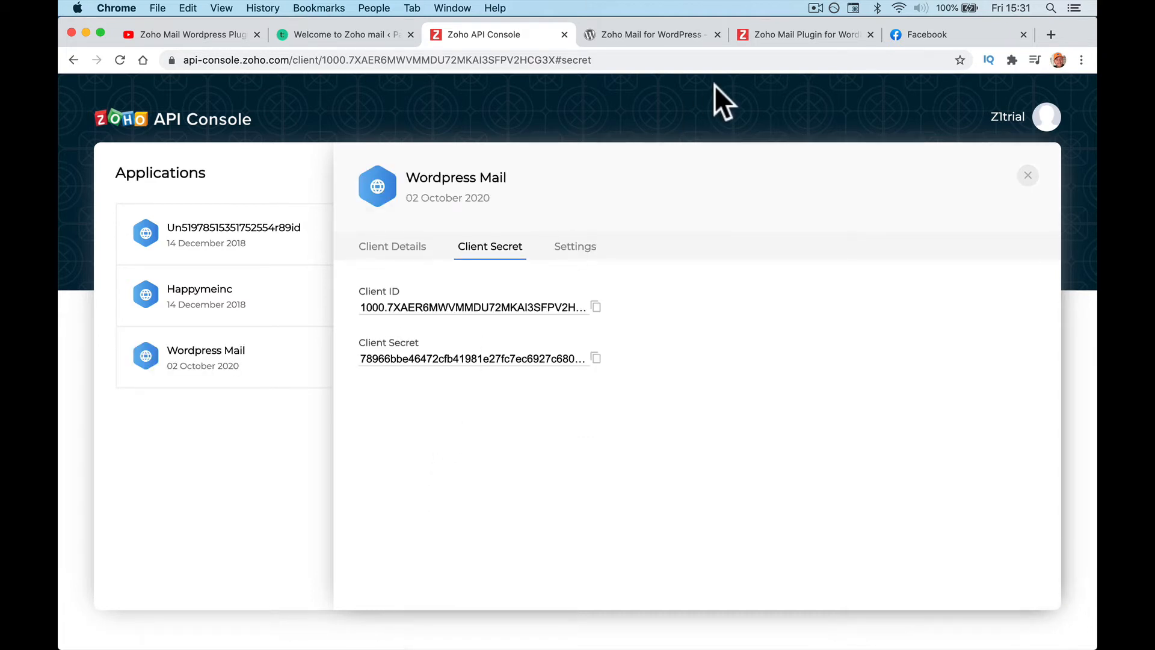
Step: Copy the Zoho Client ID and Client Secret into the matching WordPress Zoho Mail fields
left_click(596, 307)
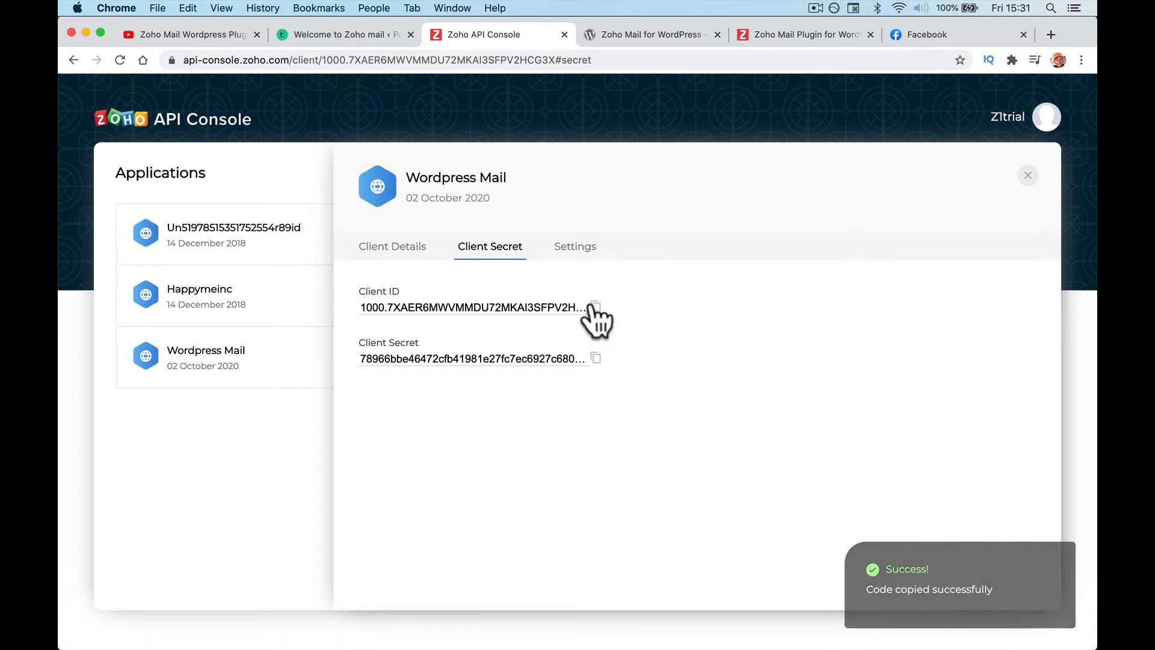
left_click(352, 34)
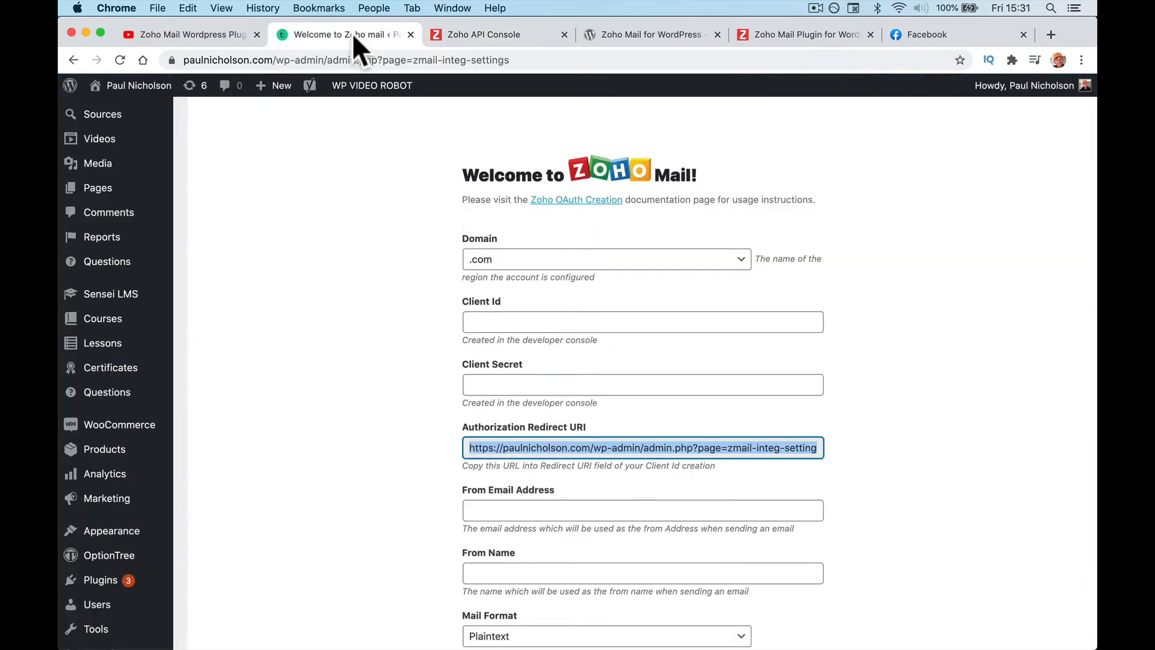
left_click(507, 322)
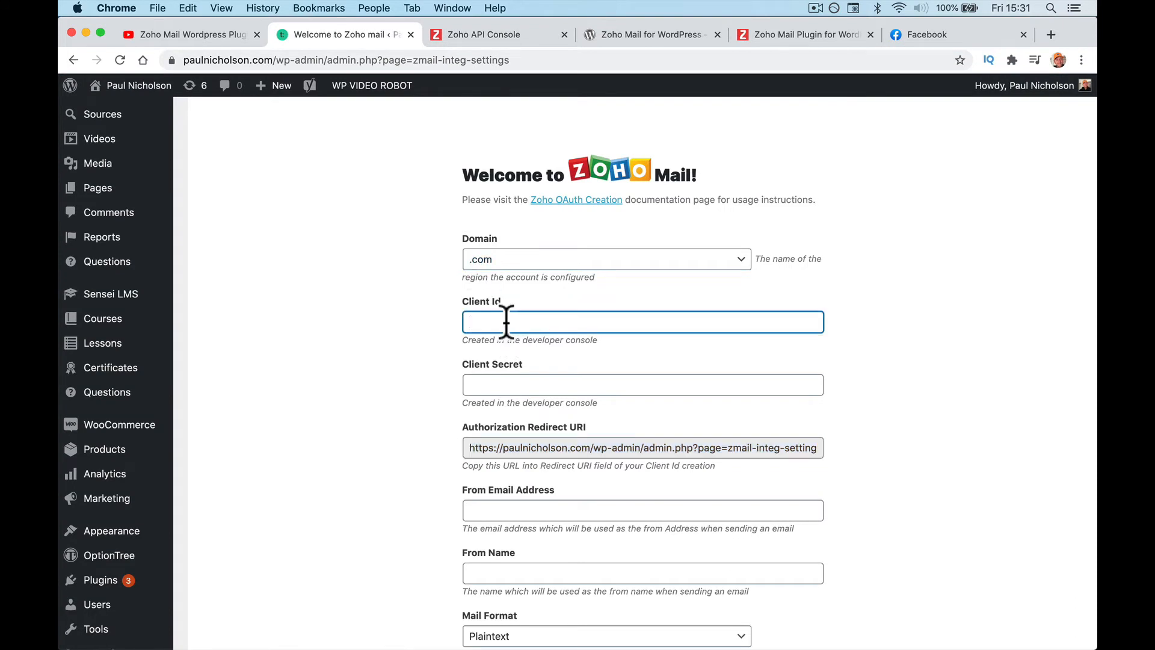
key("ctrl+v")
left_click(507, 385)
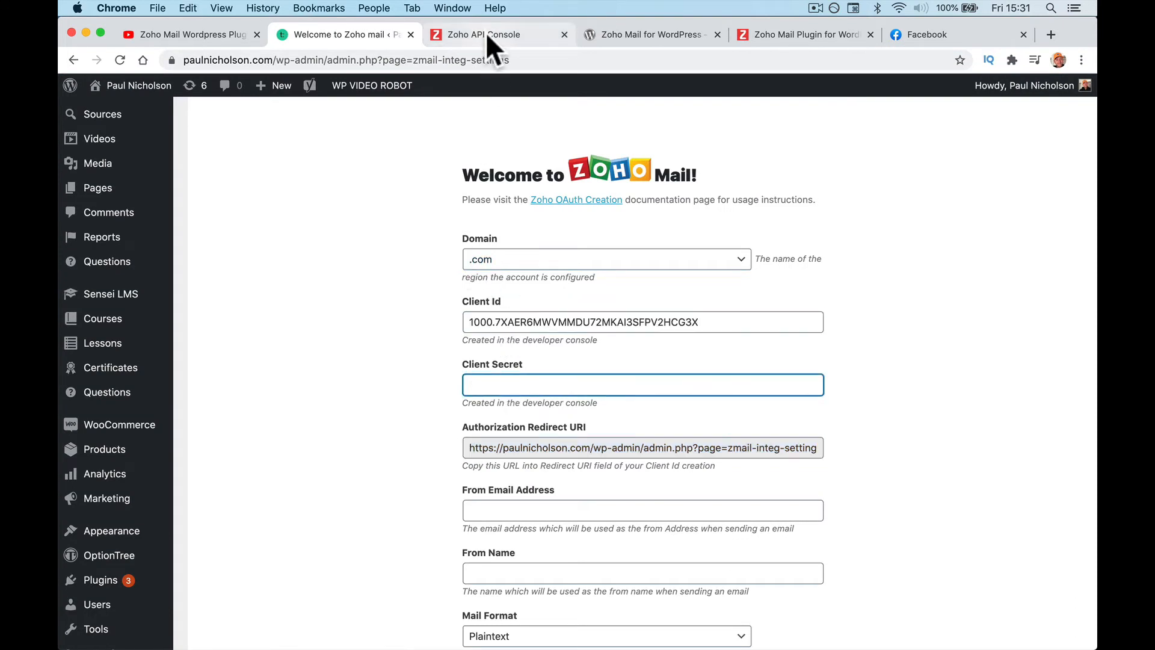
left_click(508, 38)
left_click(596, 360)
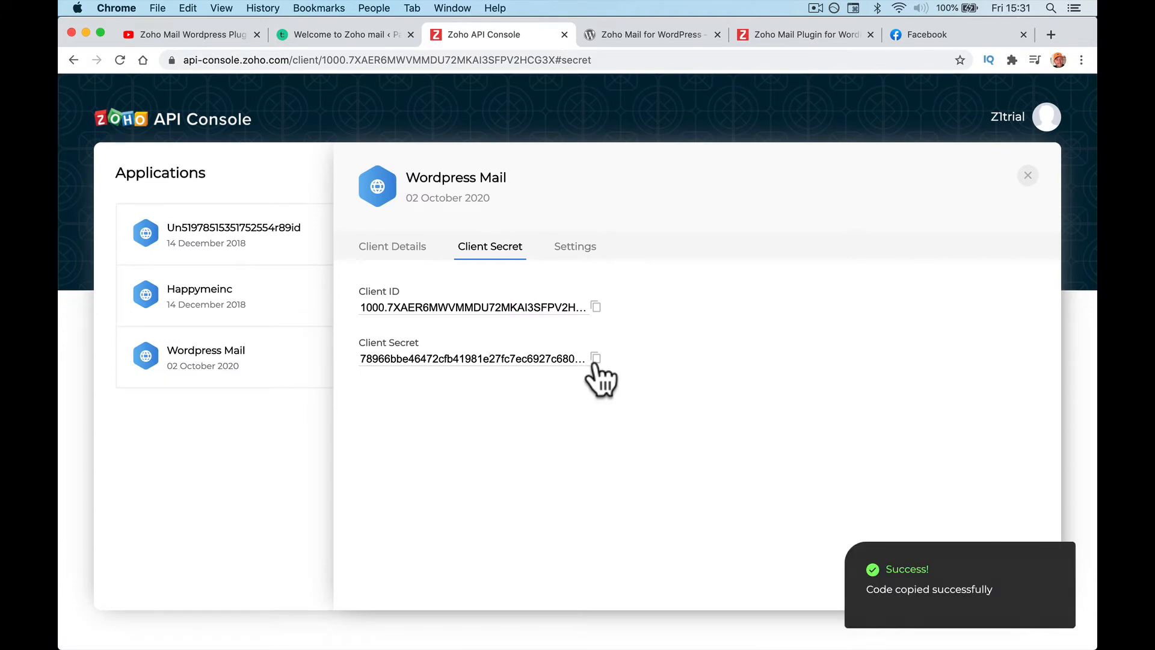
left_click(338, 38)
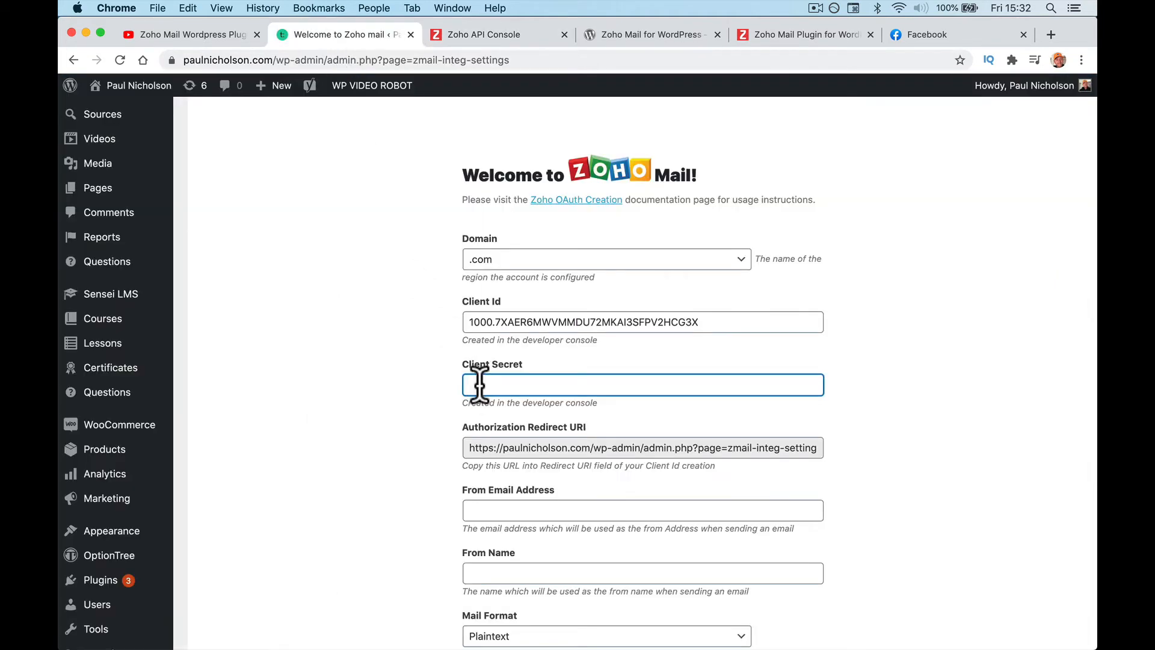
key("ctrl+v")
Step: Begin the From Email Address with 'suppo'
left_click(493, 509)
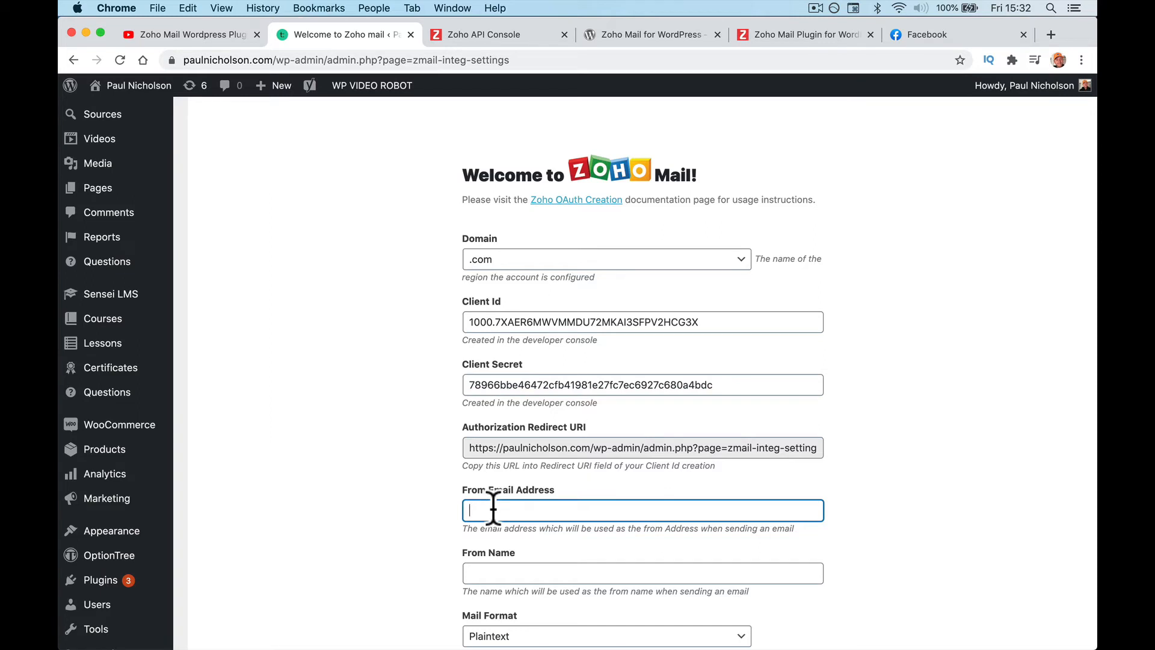
scroll(494, 509, "down", 2)
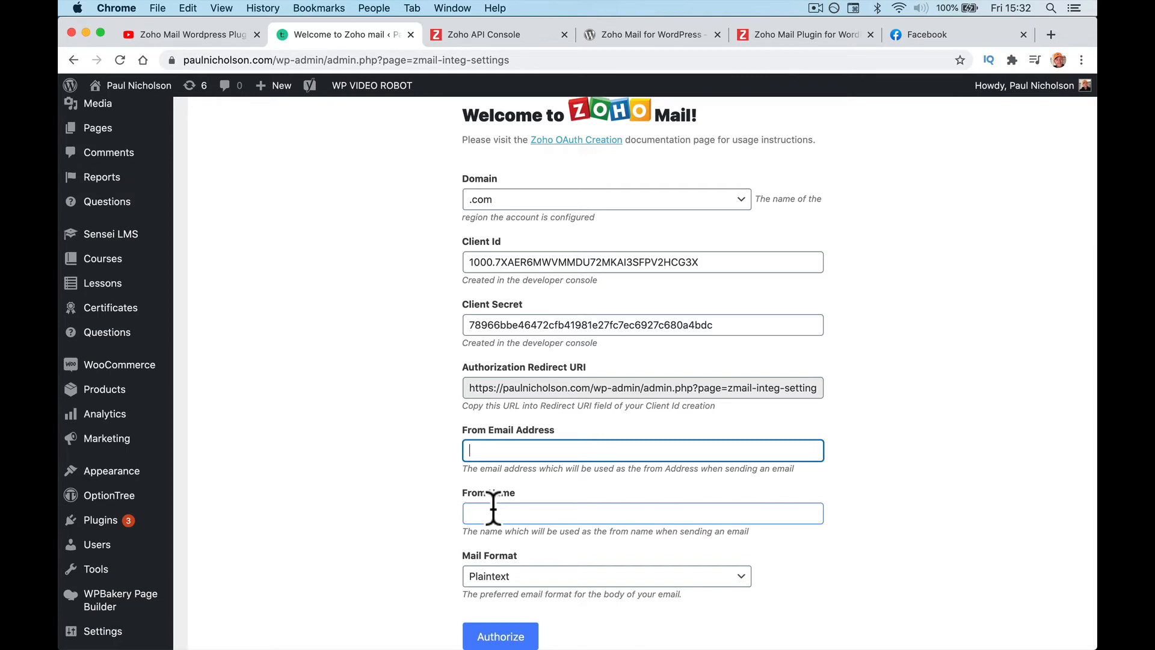
type("support")
left_click(804, 36)
scroll(698, 308, "down", 5)
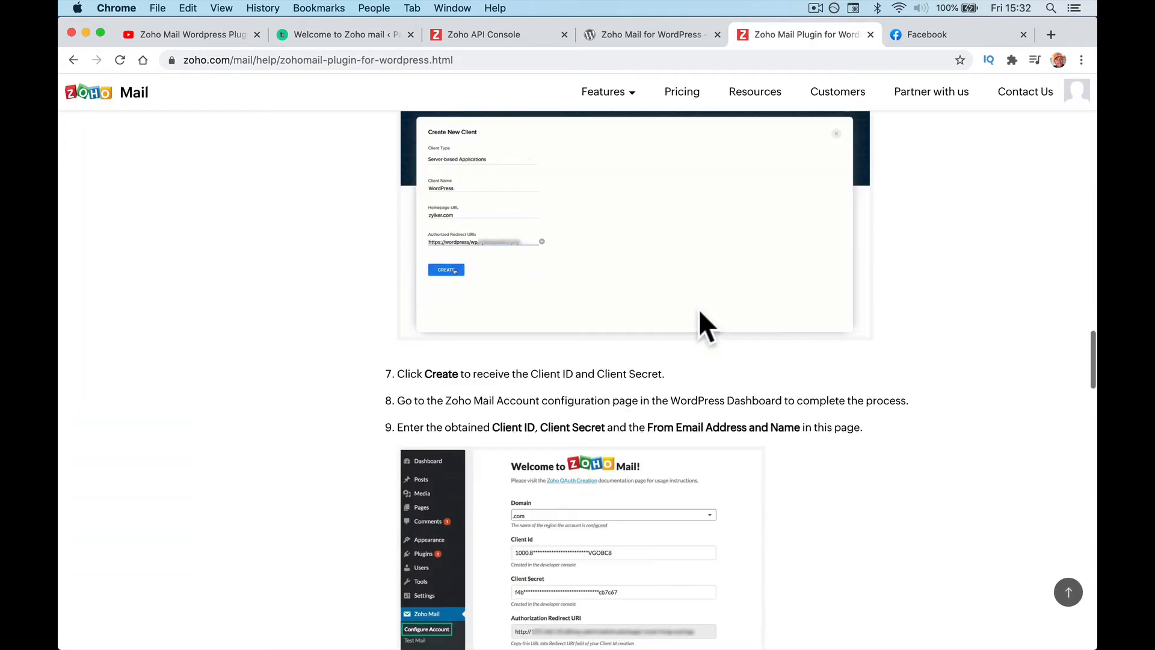
scroll(699, 309, "down", 7)
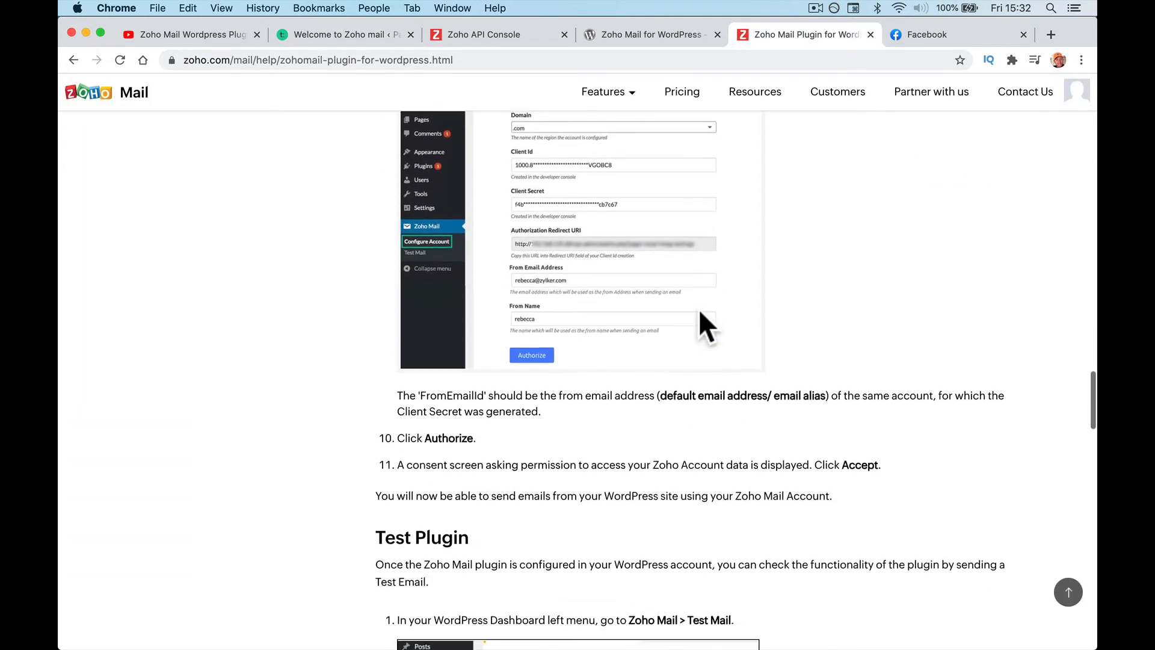
scroll(699, 312, "down", 2)
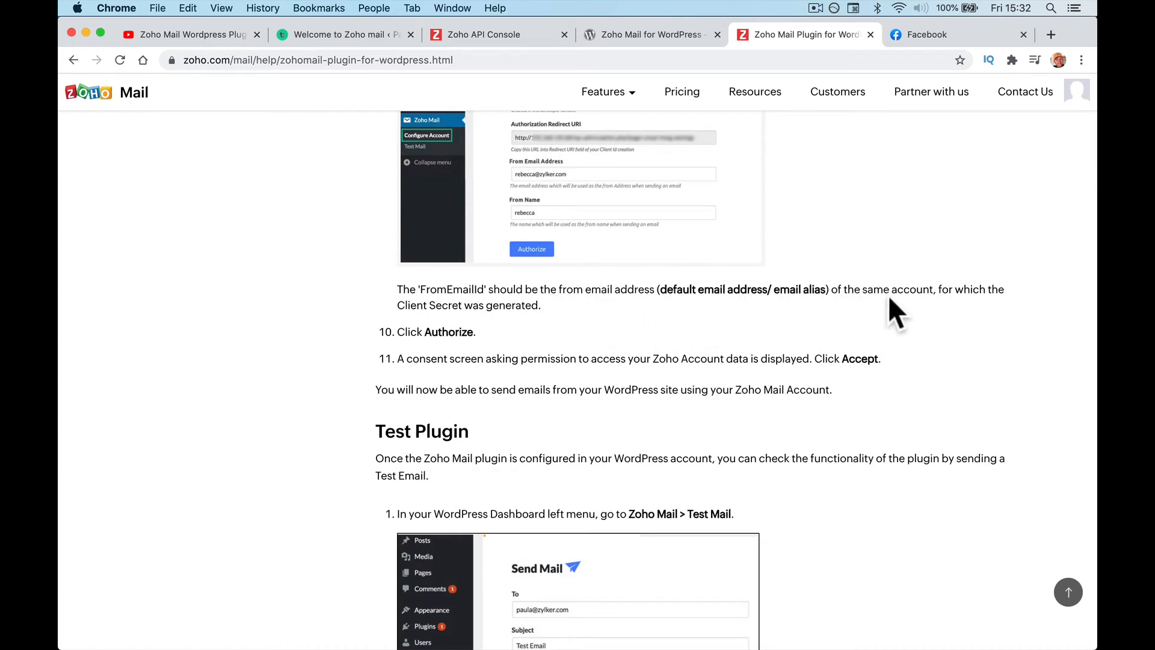
left_click(616, 35)
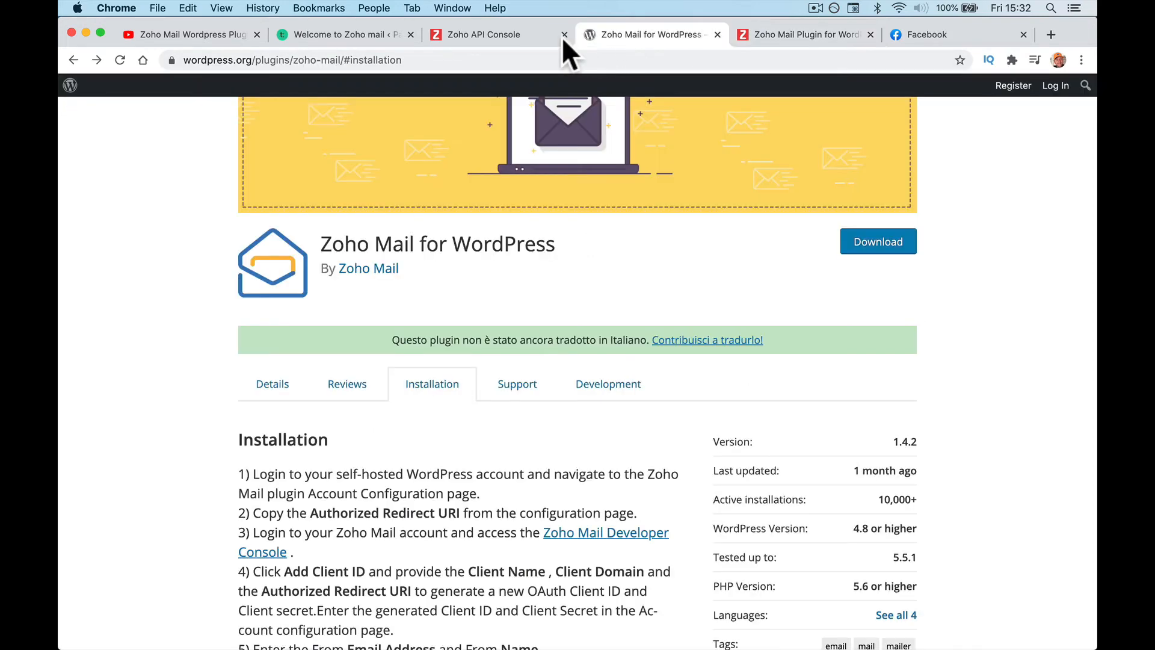
left_click(359, 34)
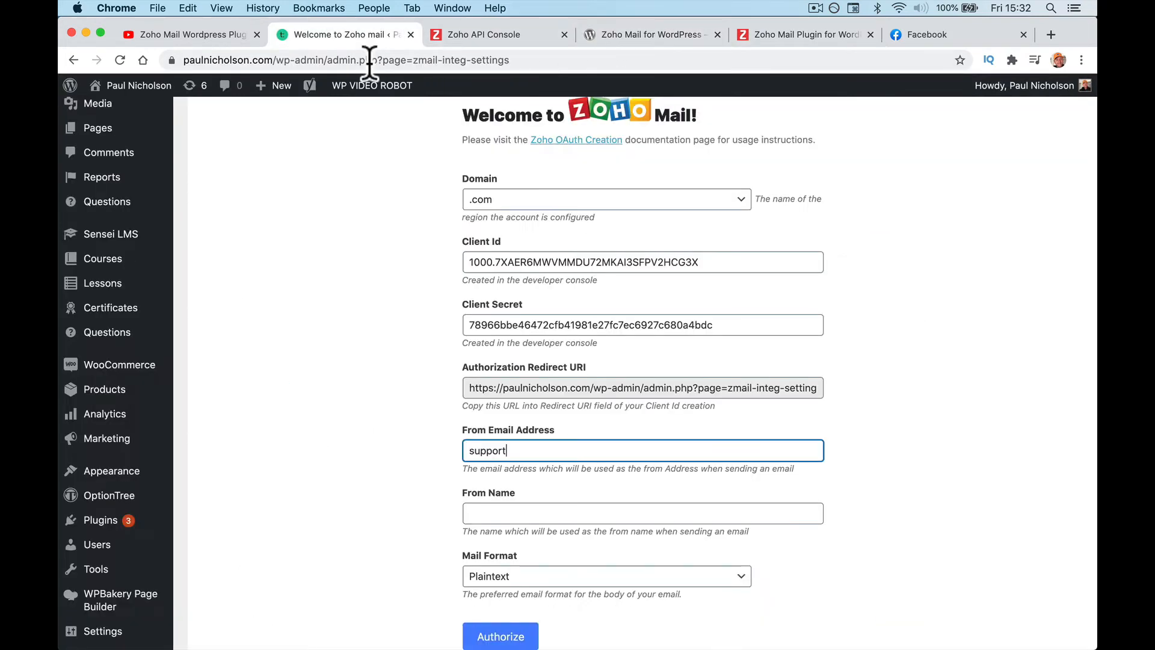
Step: Replace the From Email Address with the sender's address and enter the sender's display name in From Name
double_click(544, 452)
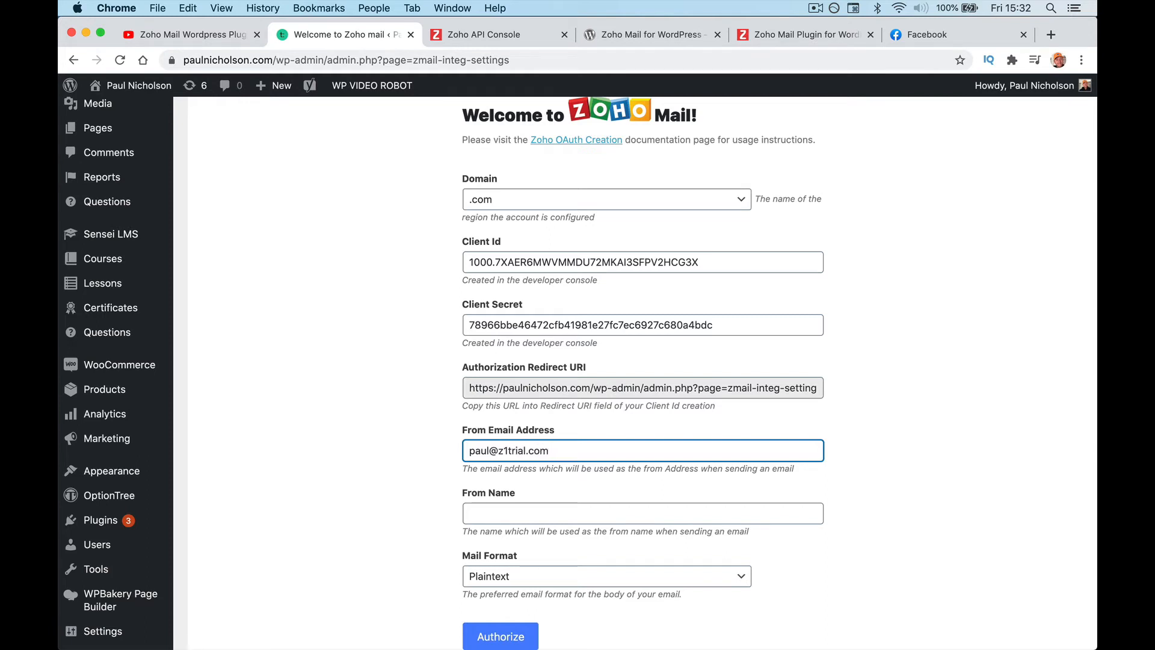
left_click(540, 513)
type("Support")
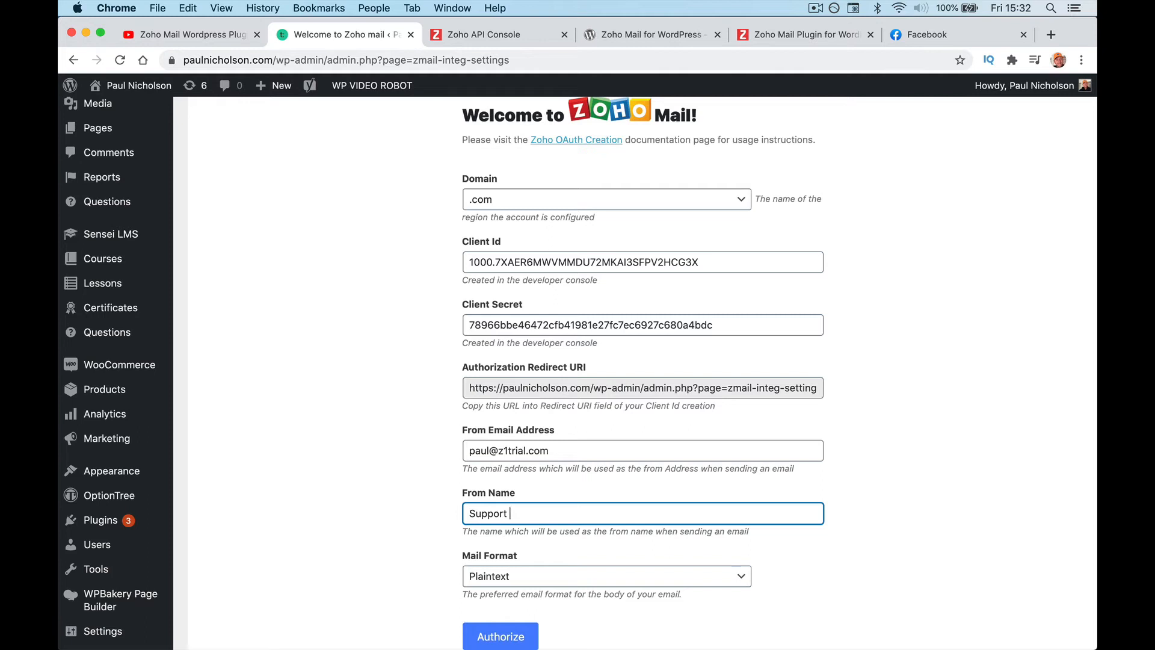
type(" Paul Nicholon")
key("BackSpace")
key("BackSpace")
key("BackSpace")
type("son Training")
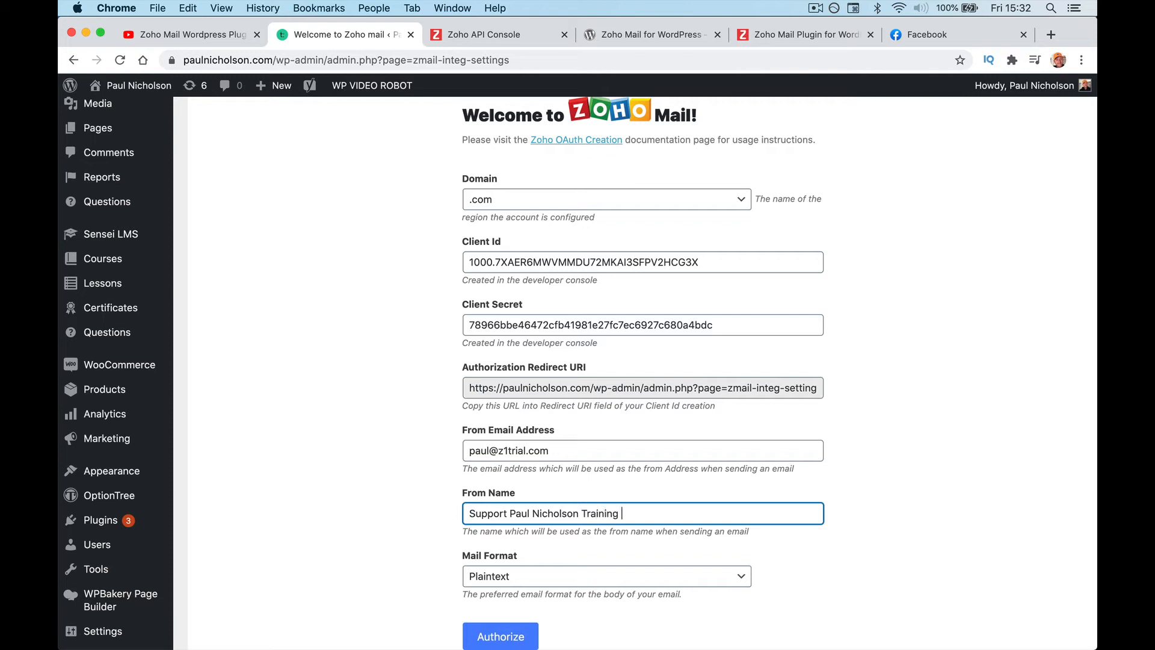
Step: Keep the Mail Format set to Plaintext
scroll(537, 461, "down", 2)
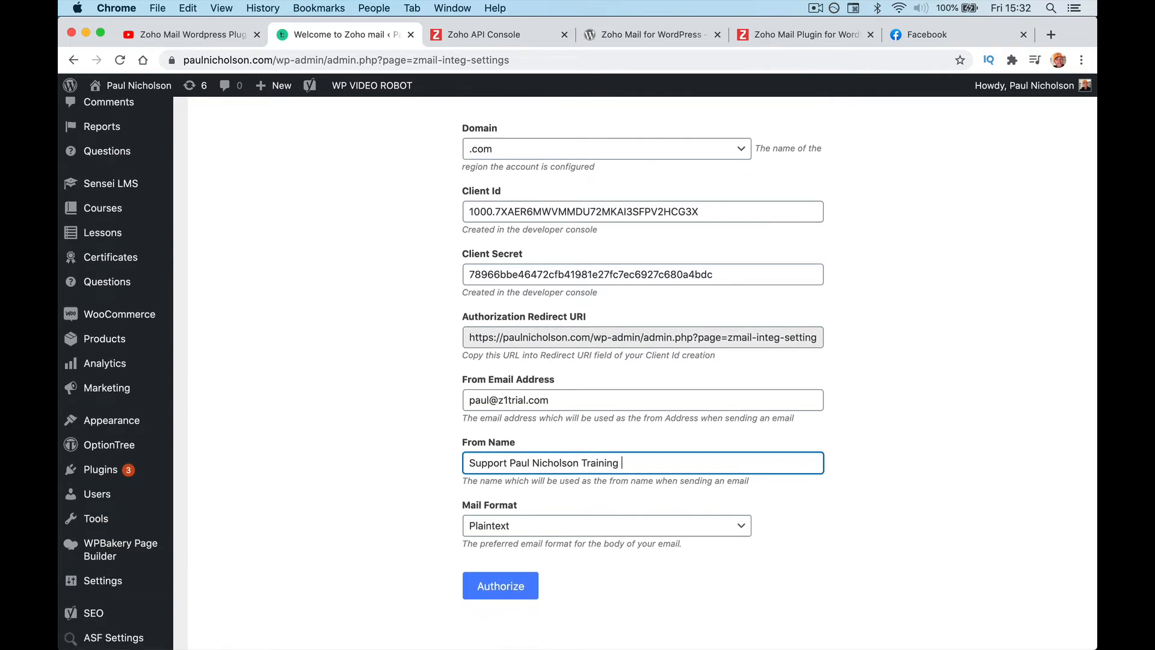
left_click(545, 513)
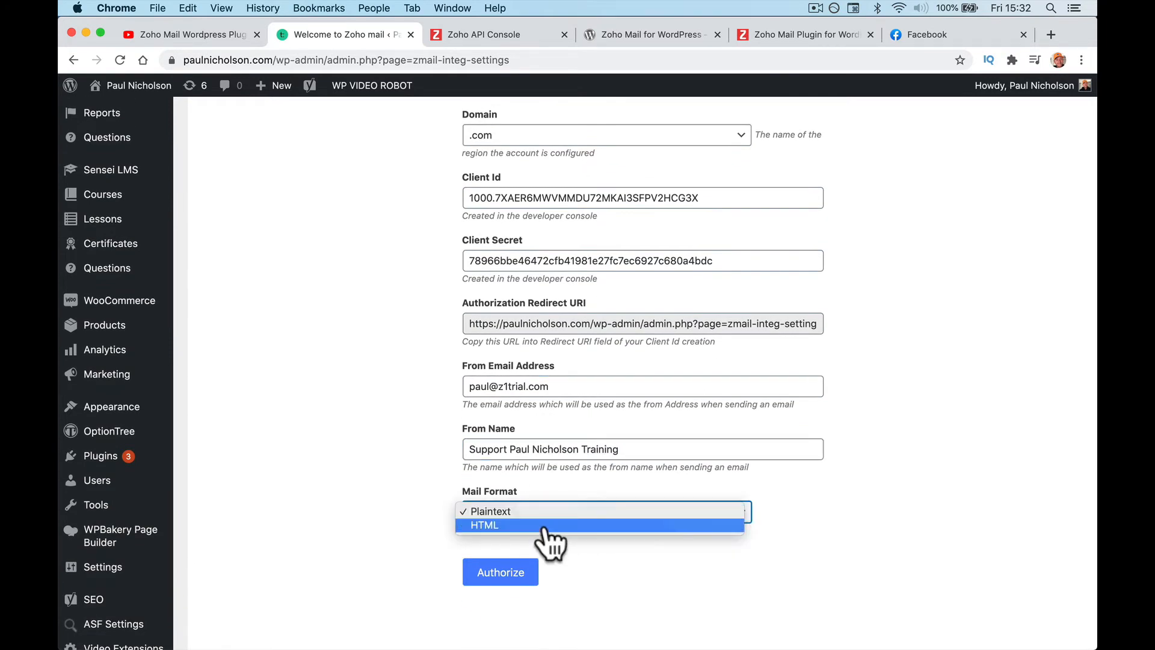
left_click(589, 559)
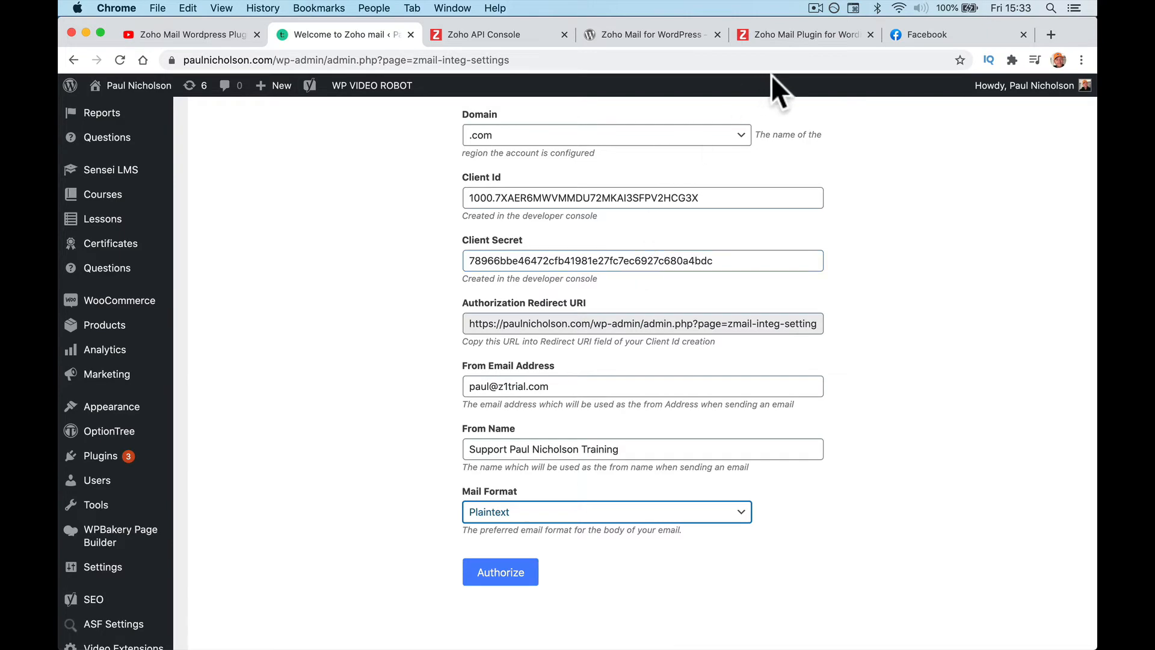
Step: Check the help page, plugin page and API Console credentials, then return to the Zoho Mail settings
left_click(782, 37)
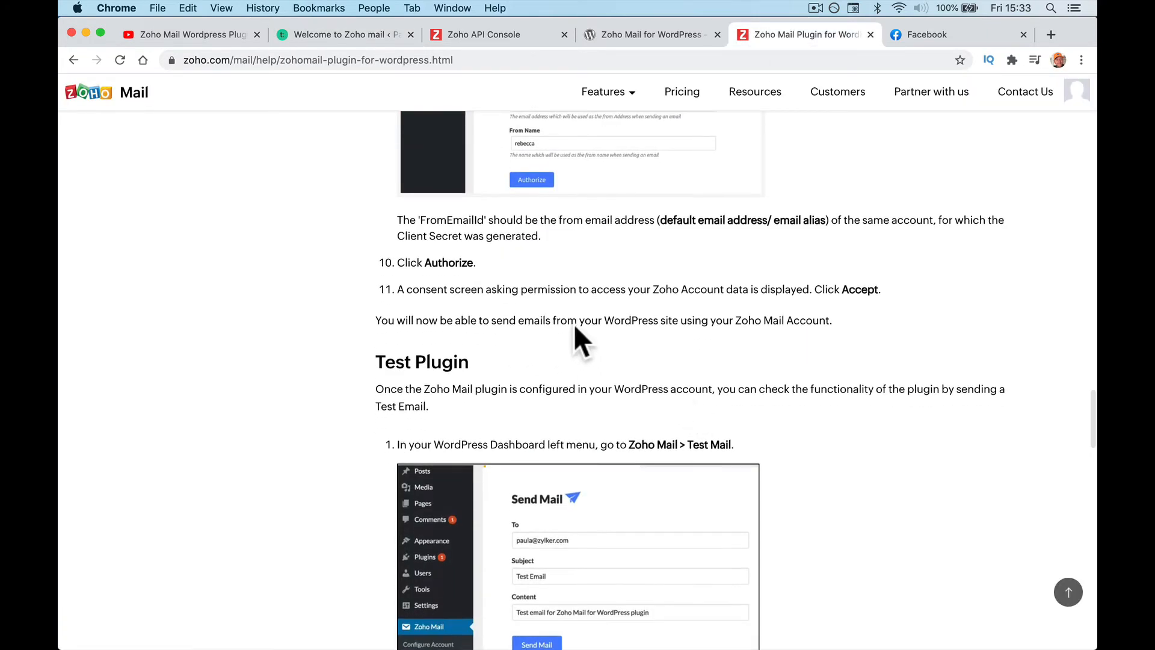
scroll(674, 314, "up", 3)
scroll(674, 314, "up", 3)
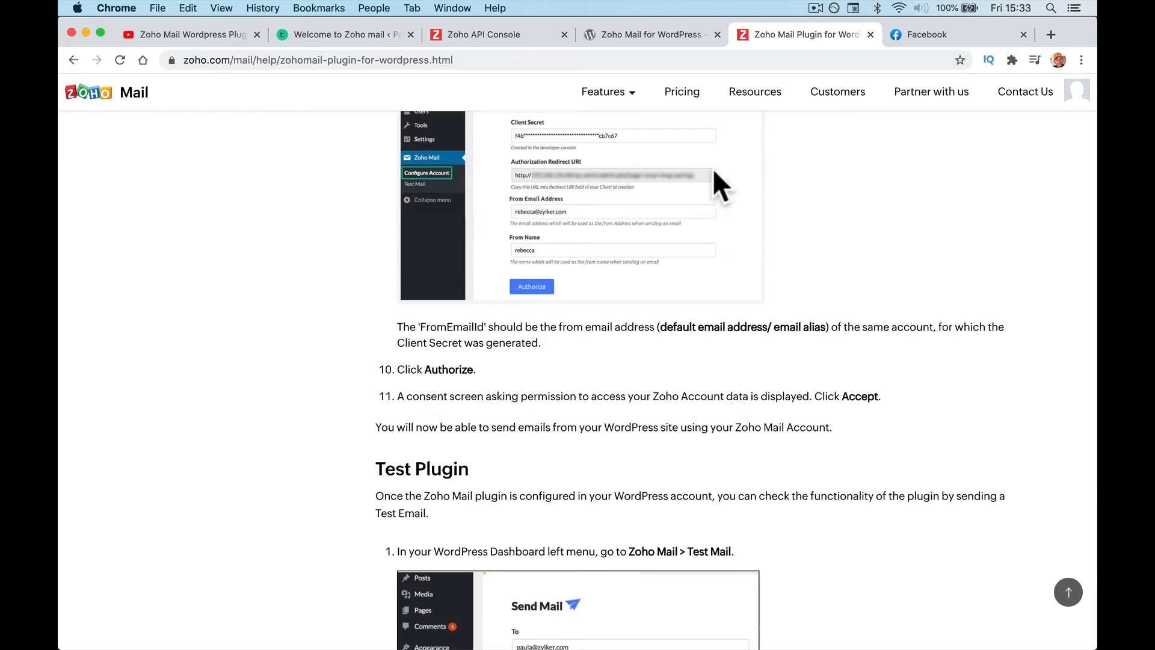
left_click(624, 40)
left_click(522, 35)
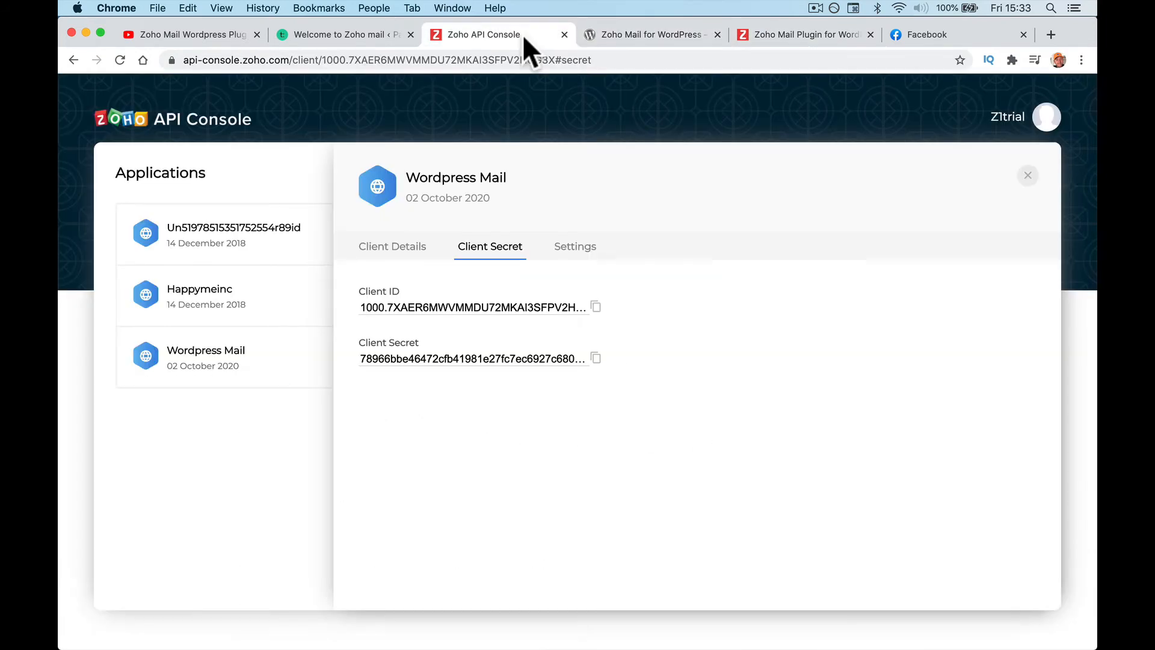
left_click(366, 37)
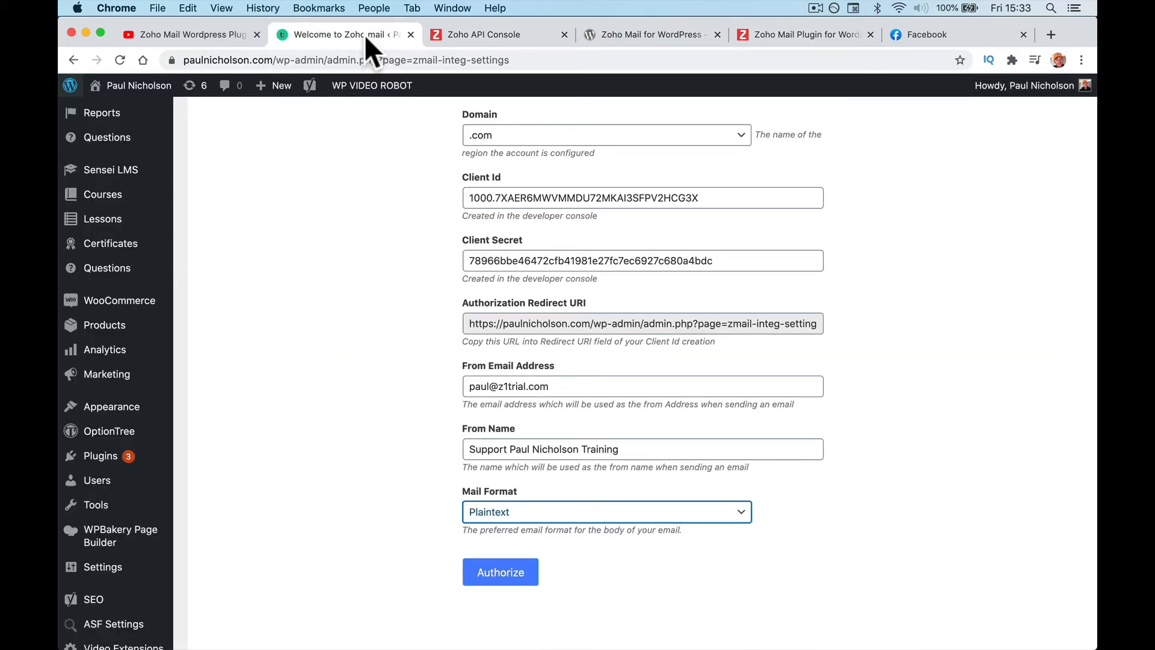
Step: Authorize the plugin with Zoho, confirm the Access Granted notice, and go to Zoho Mail > Test Mail
left_click(513, 578)
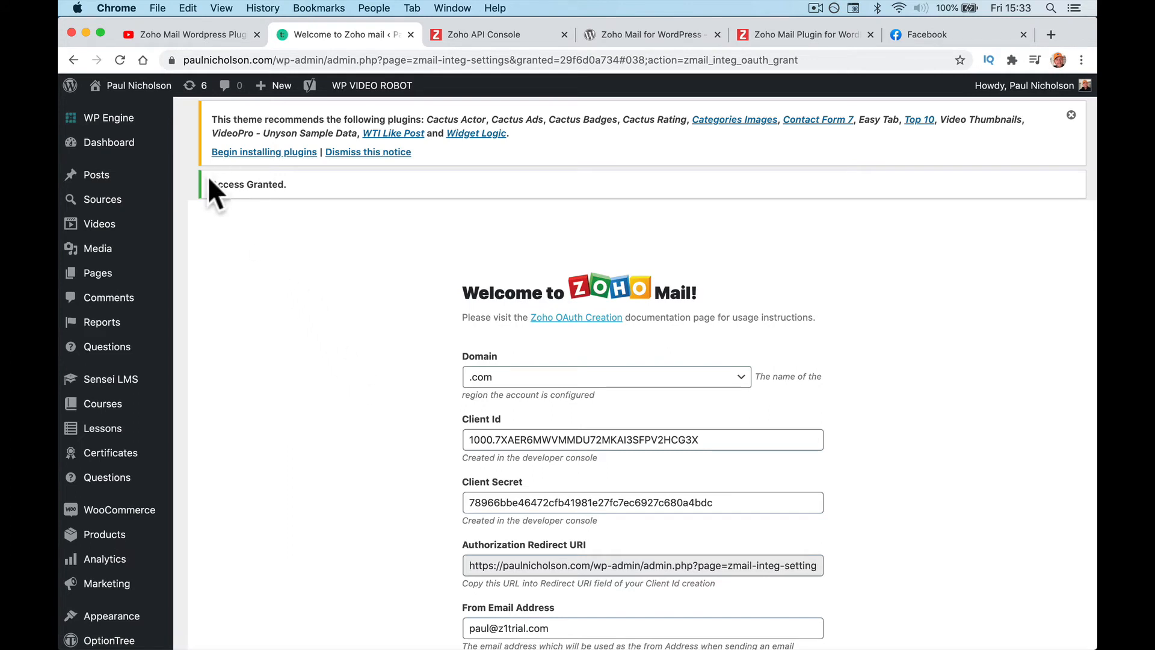
left_click_drag(209, 179, 341, 191)
scroll(335, 275, "down", 10)
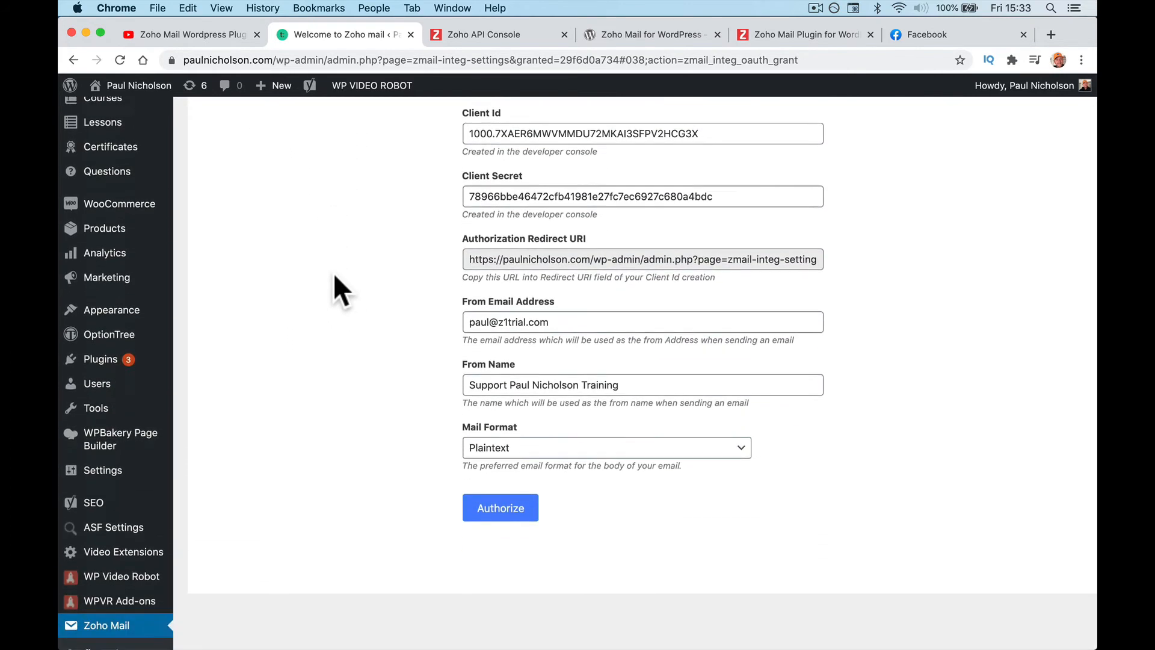
left_click(86, 591)
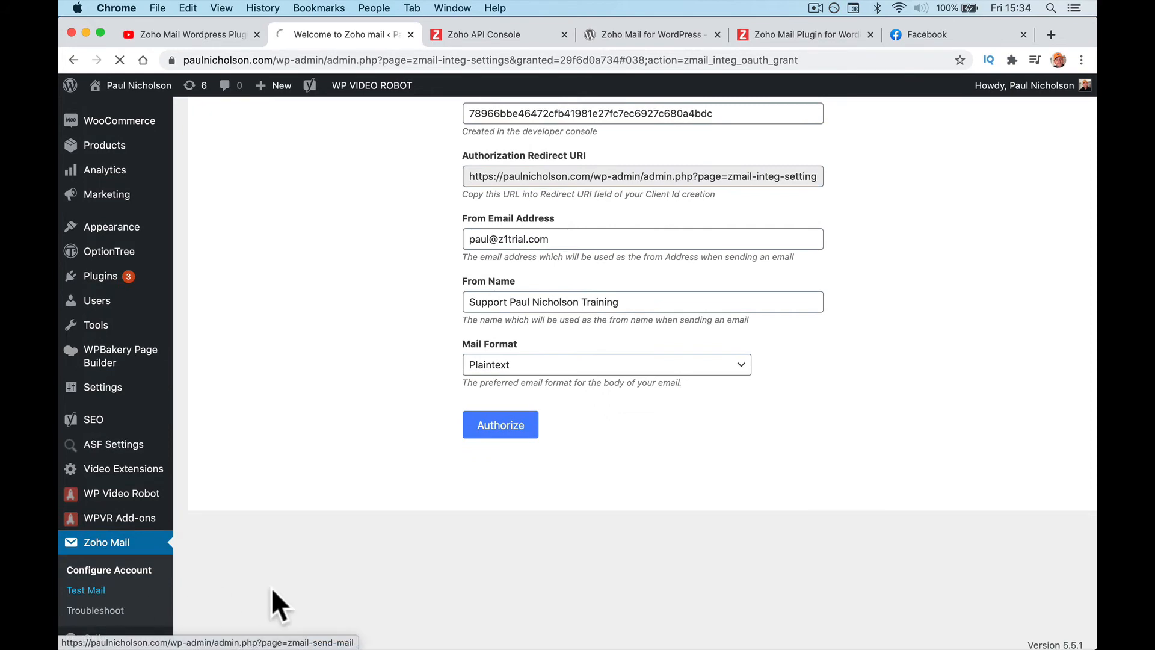
Step: Send a test email with subject 'Hello Testing Wordpress' and body 'What's Happening. Did this work.' to the recipient's address
left_click(388, 632)
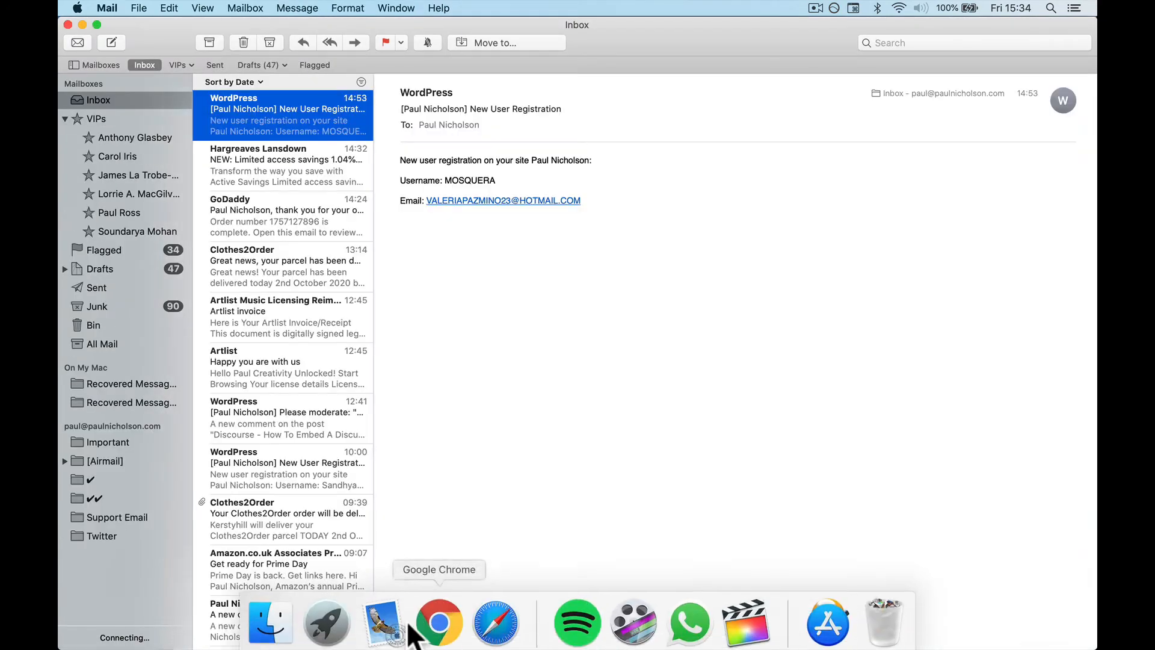
left_click(439, 623)
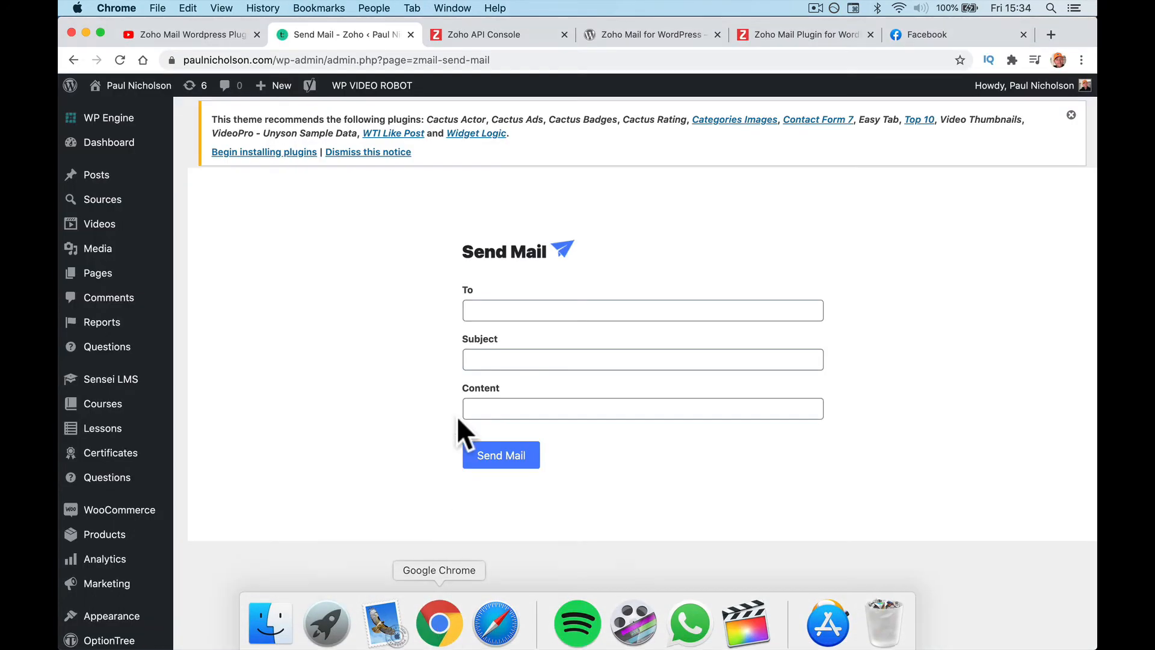
left_click(499, 311)
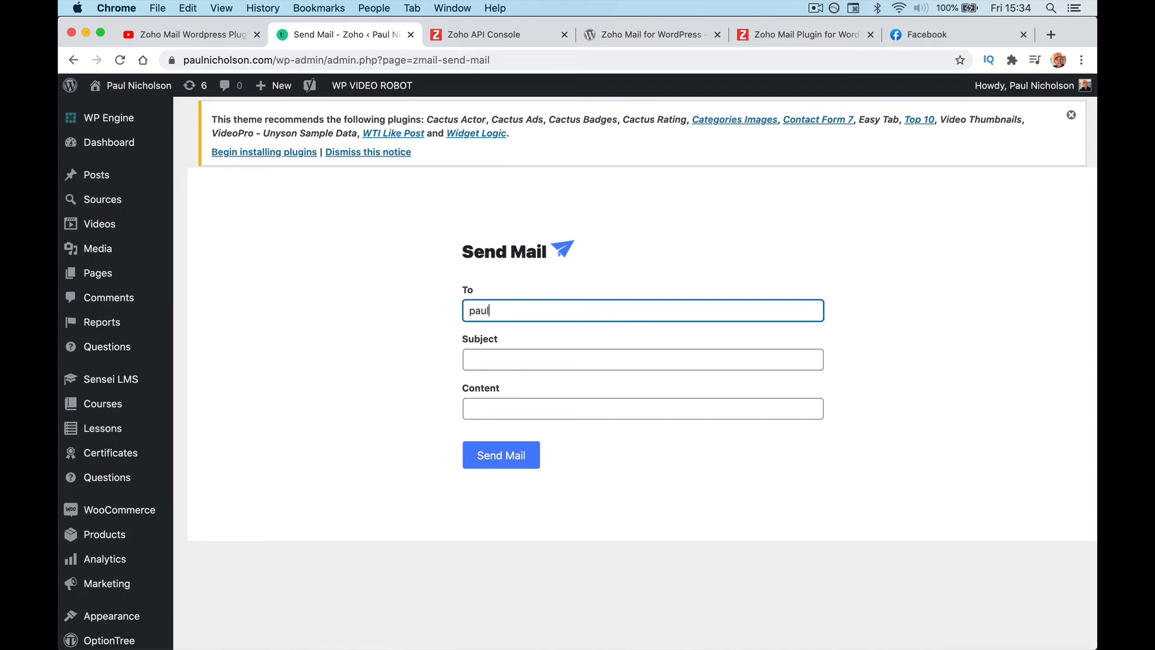
key("Tab")
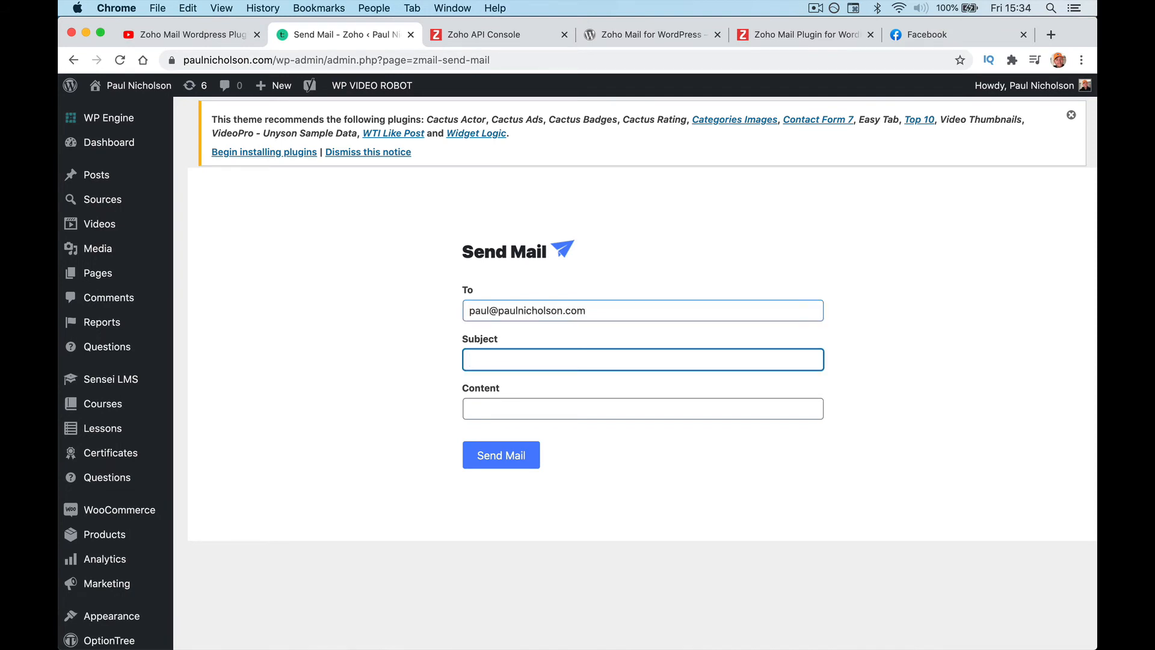
type("Hello Testing Wordpress")
key("Tab")
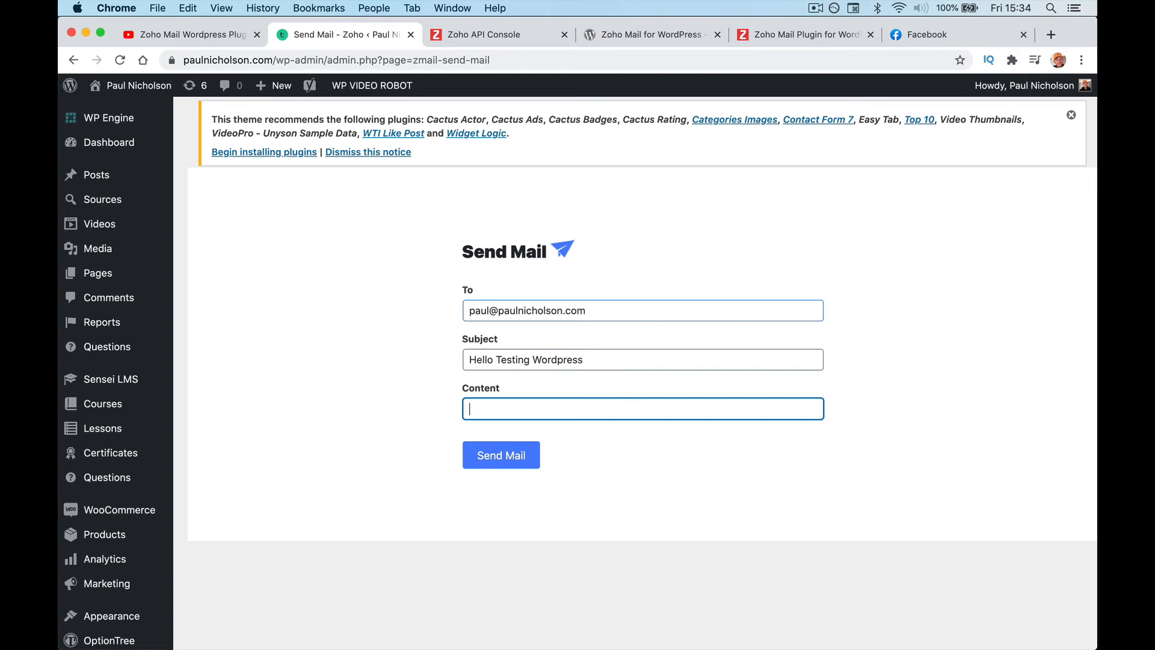
type("What's Happening. Did this")
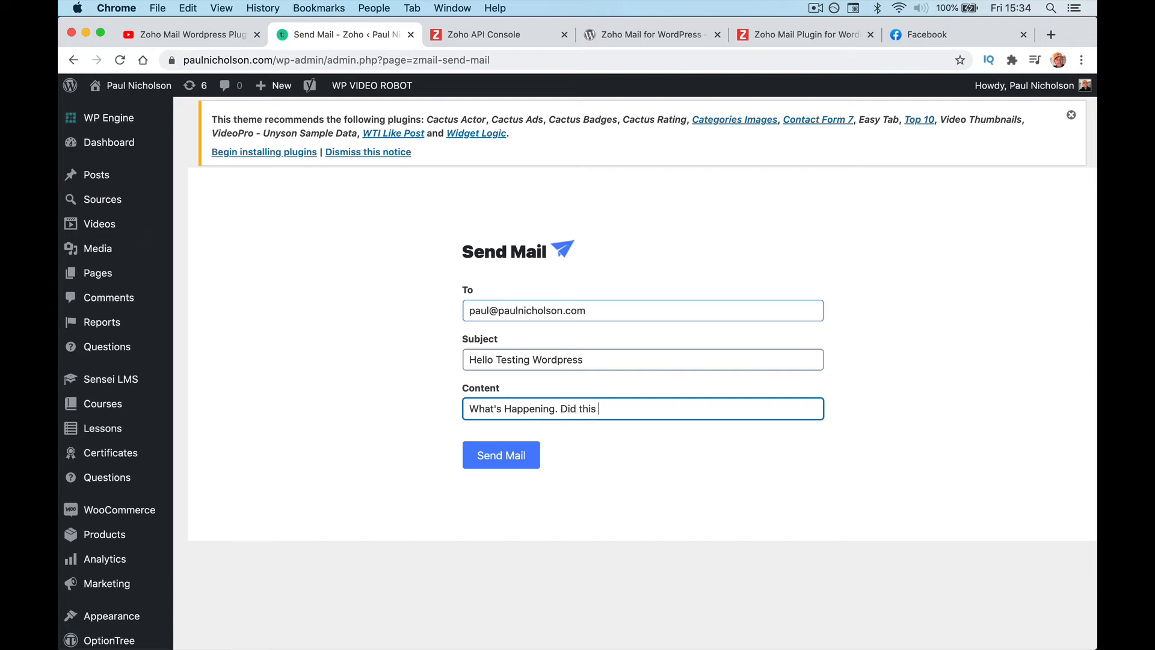
type(" work.")
left_click(510, 459)
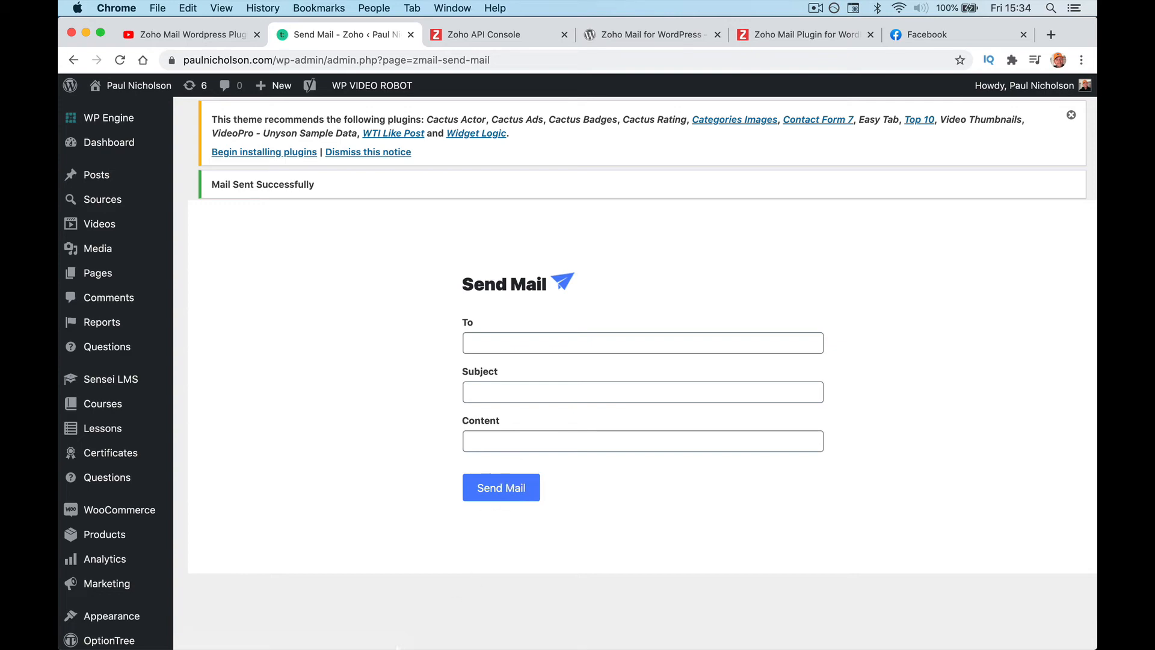
left_click(394, 626)
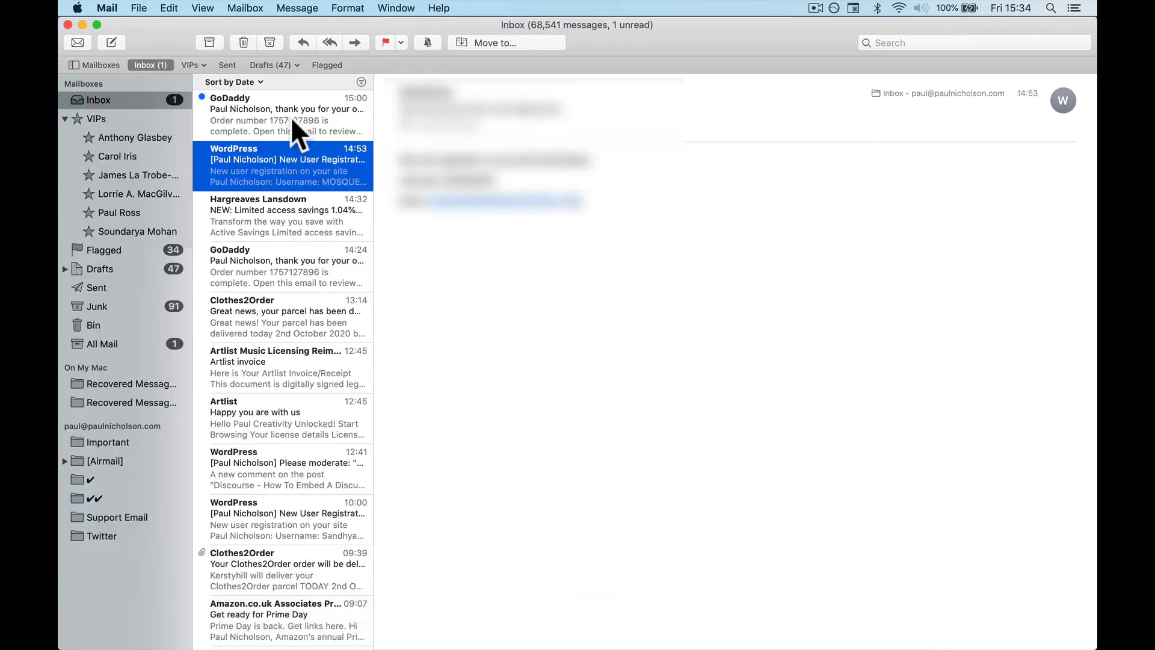
Step: Open the 'Hello Testing Wordpress' message in Apple Mail and check its sender and recipient addresses
left_click(388, 636)
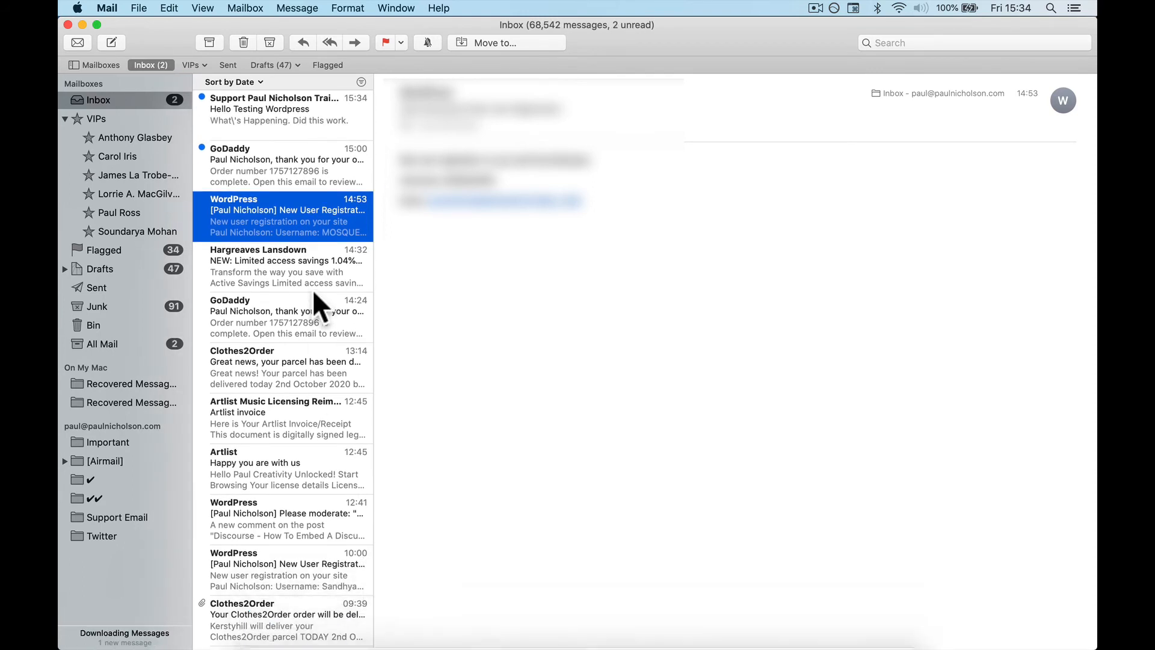
left_click(305, 120)
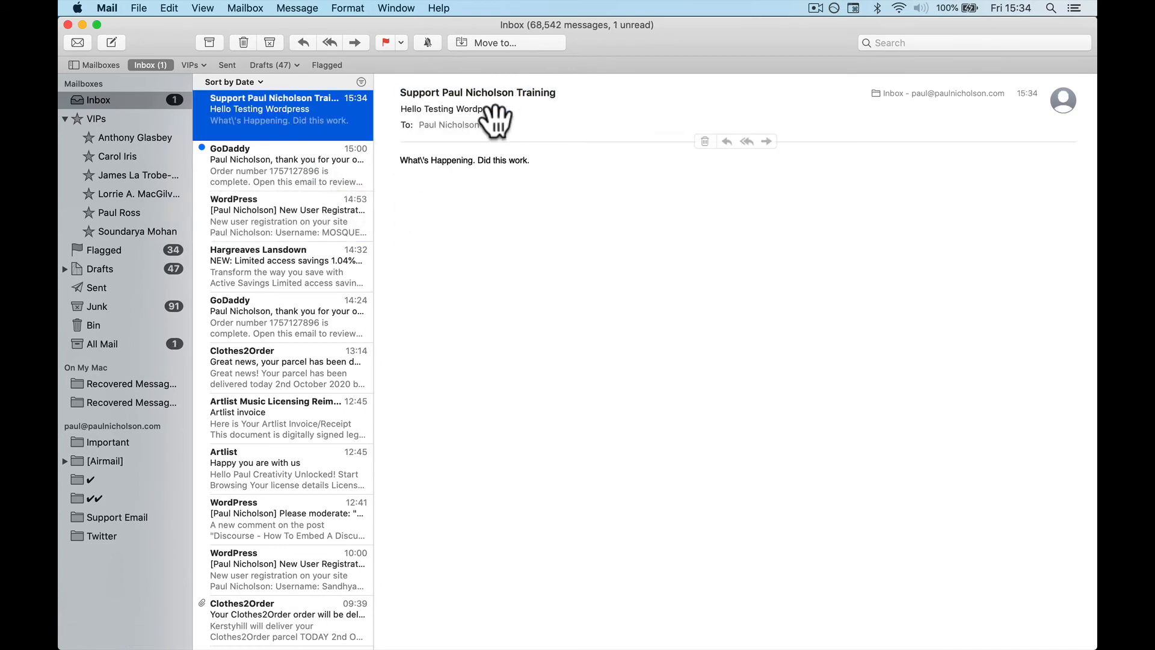
left_click(561, 91)
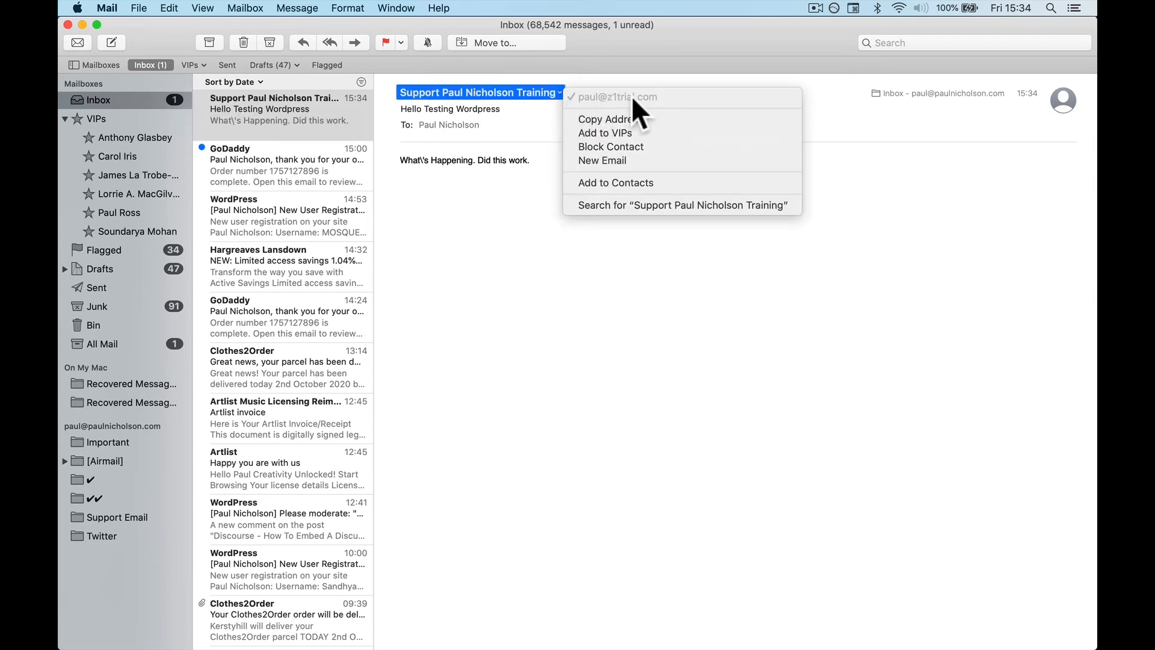
left_click(481, 124)
left_click(482, 124)
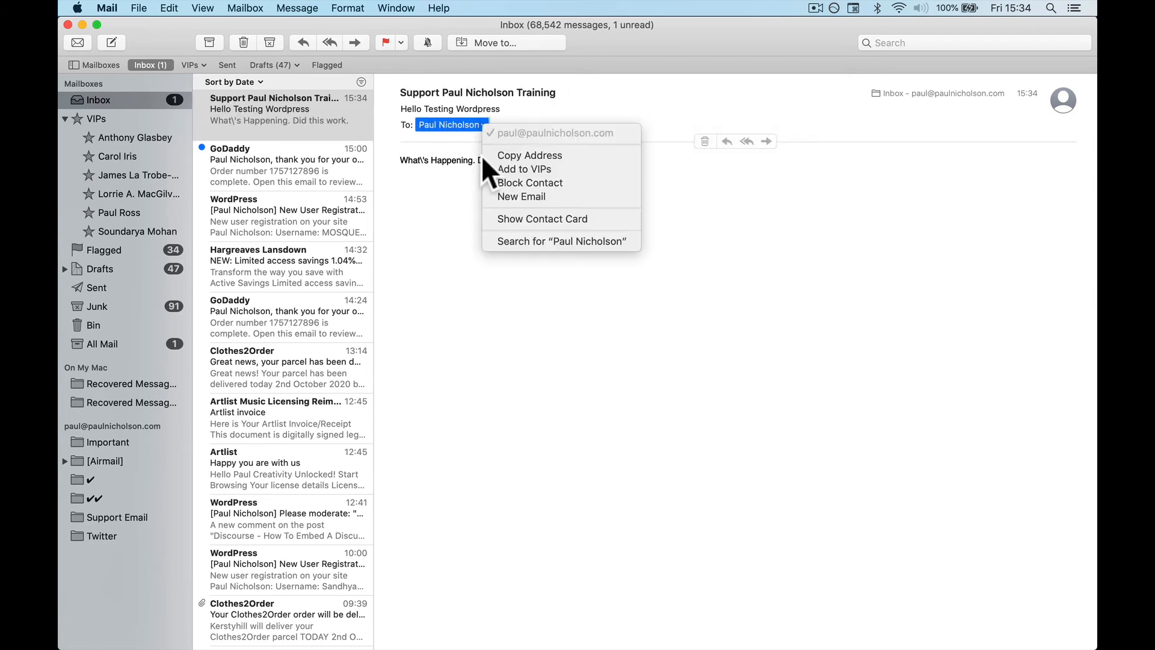
left_click(459, 253)
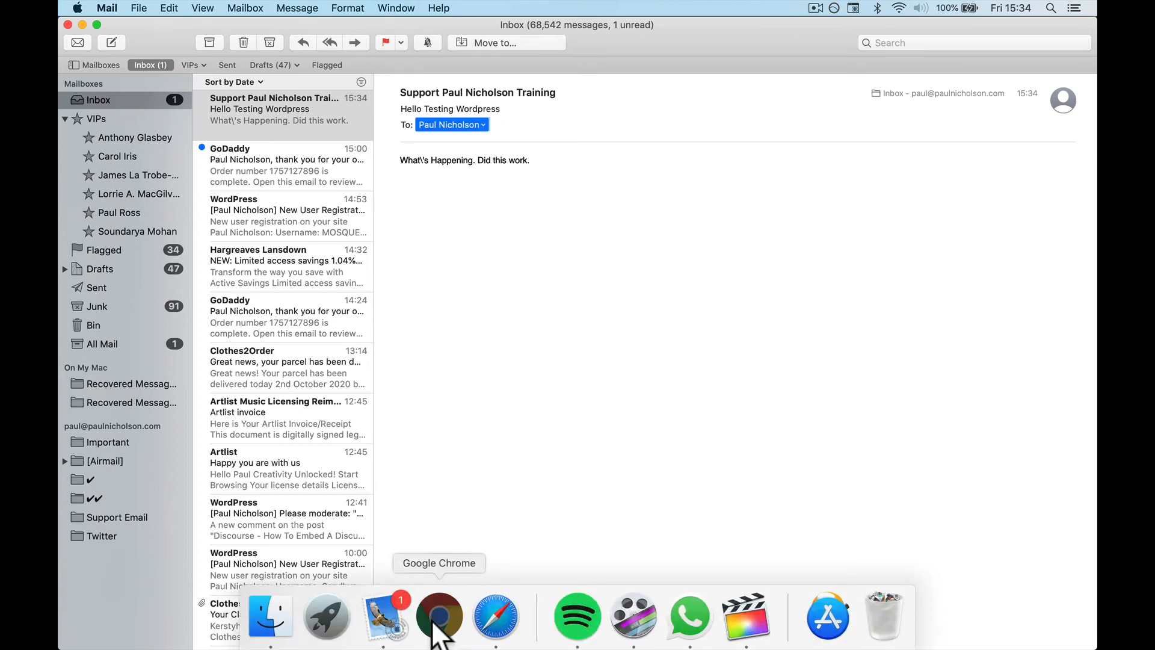
left_click(439, 616)
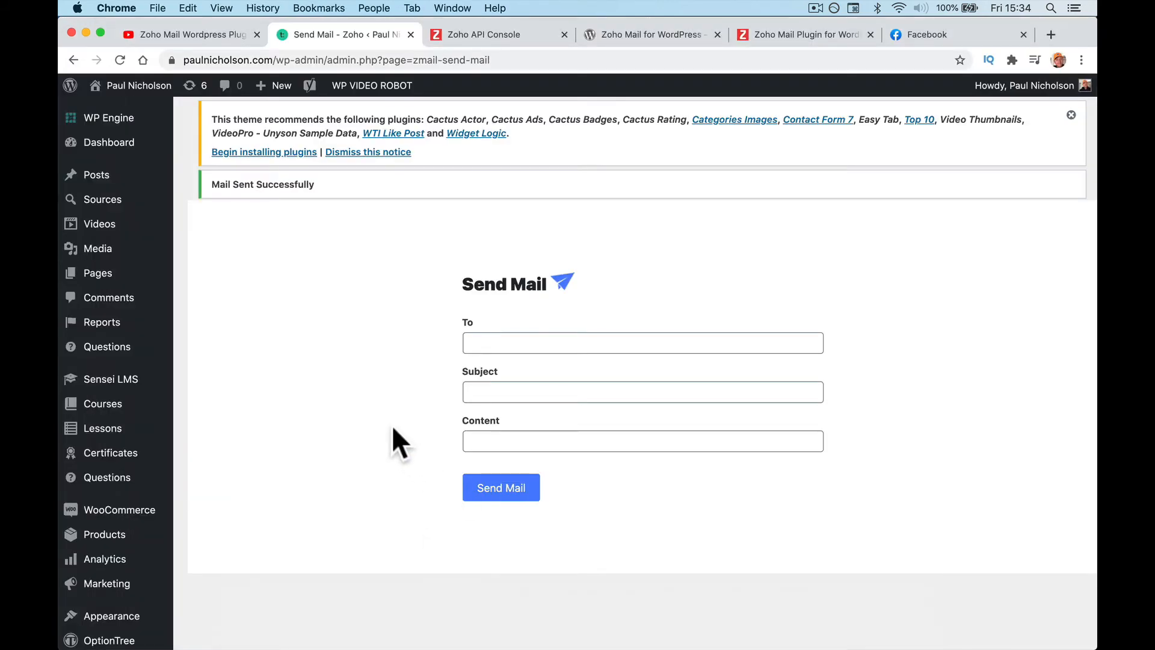
Step: Look over the plugin page and API Console tabs, then return to the WordPress Send Mail page
left_click(470, 442)
left_click(638, 34)
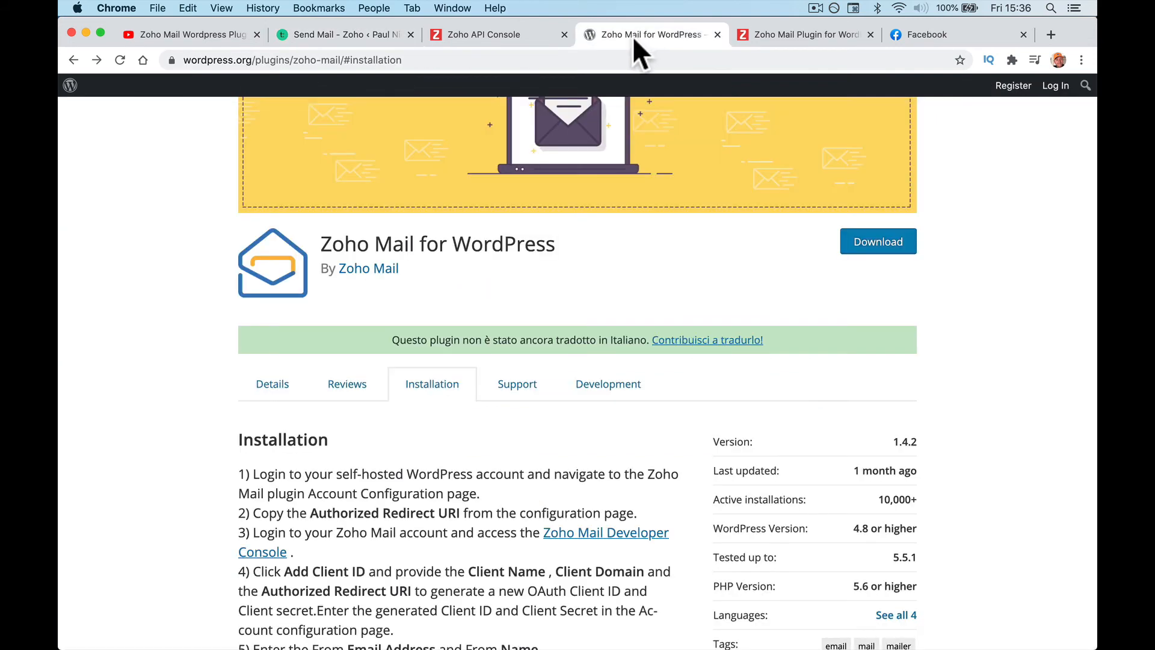
left_click(487, 37)
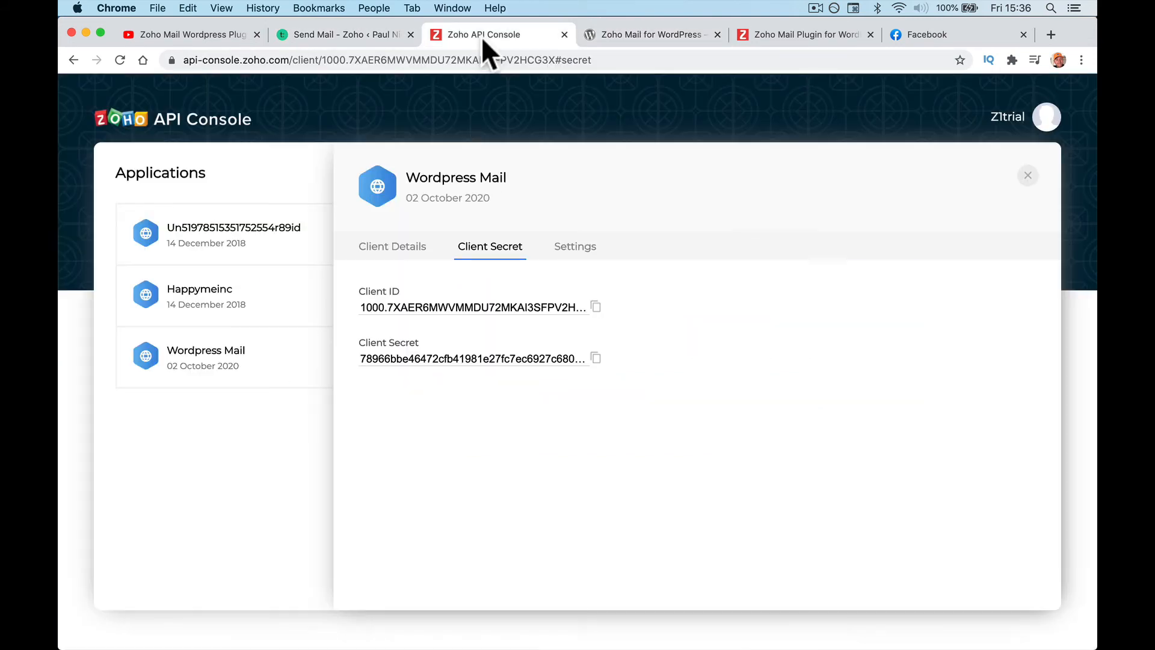
left_click(341, 36)
scroll(127, 539, "down", 10)
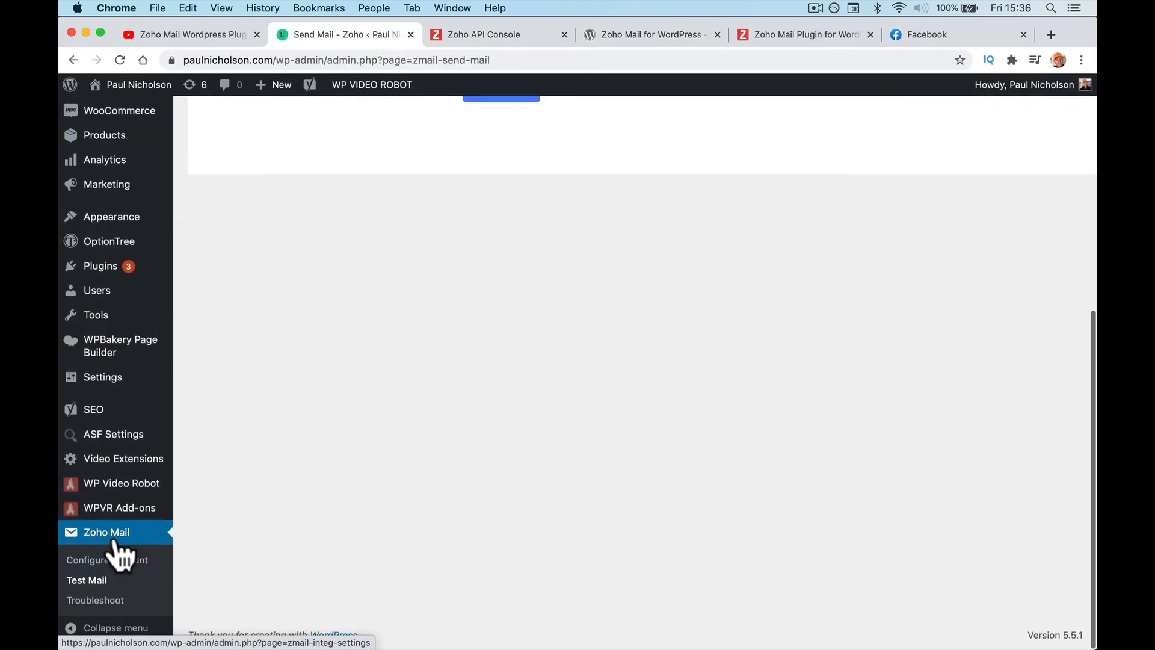
Step: In Configure Account, follow the Zoho OAuth Creation link to a new API Console tab and view the installation steps
left_click(121, 544)
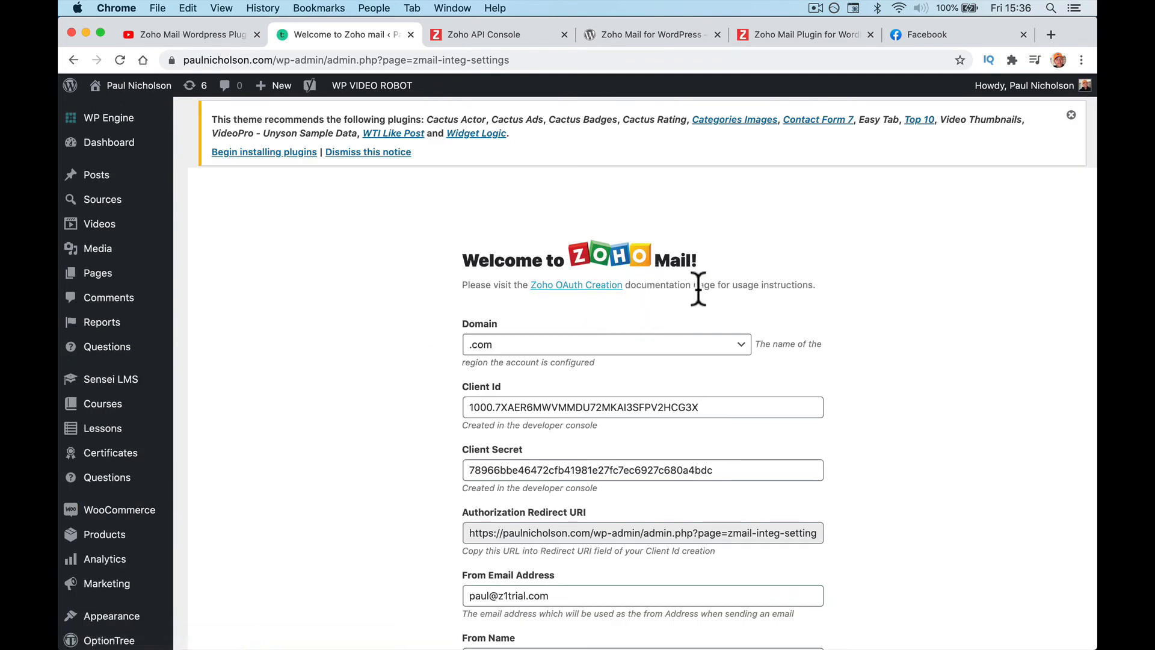
left_click(550, 285)
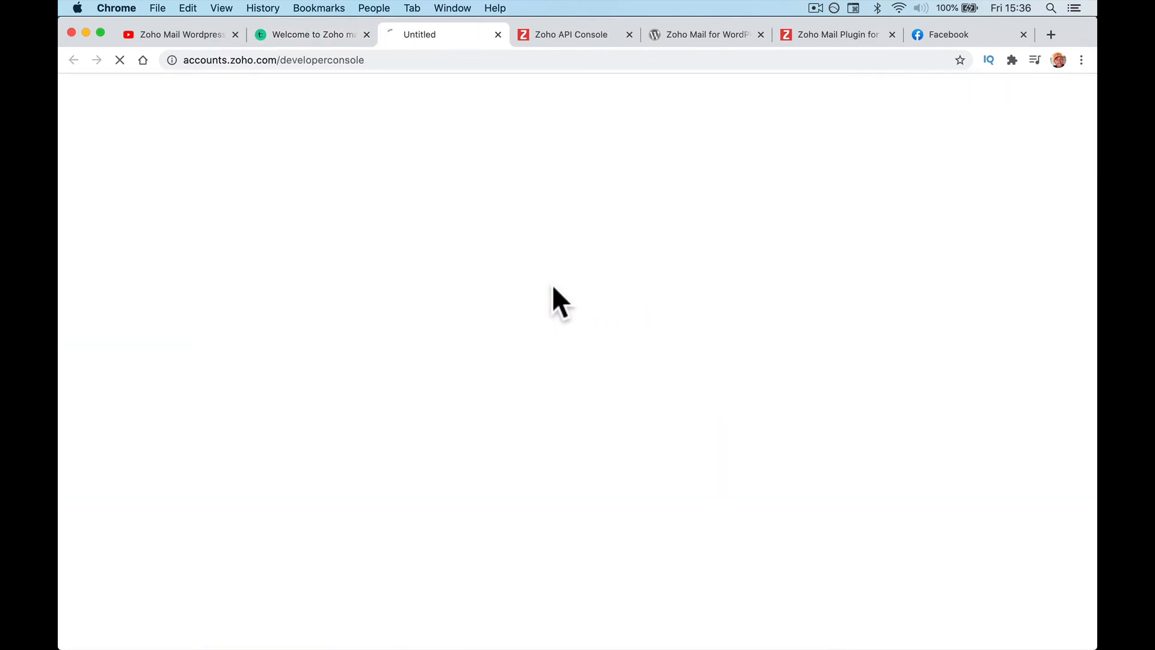
left_click(310, 34)
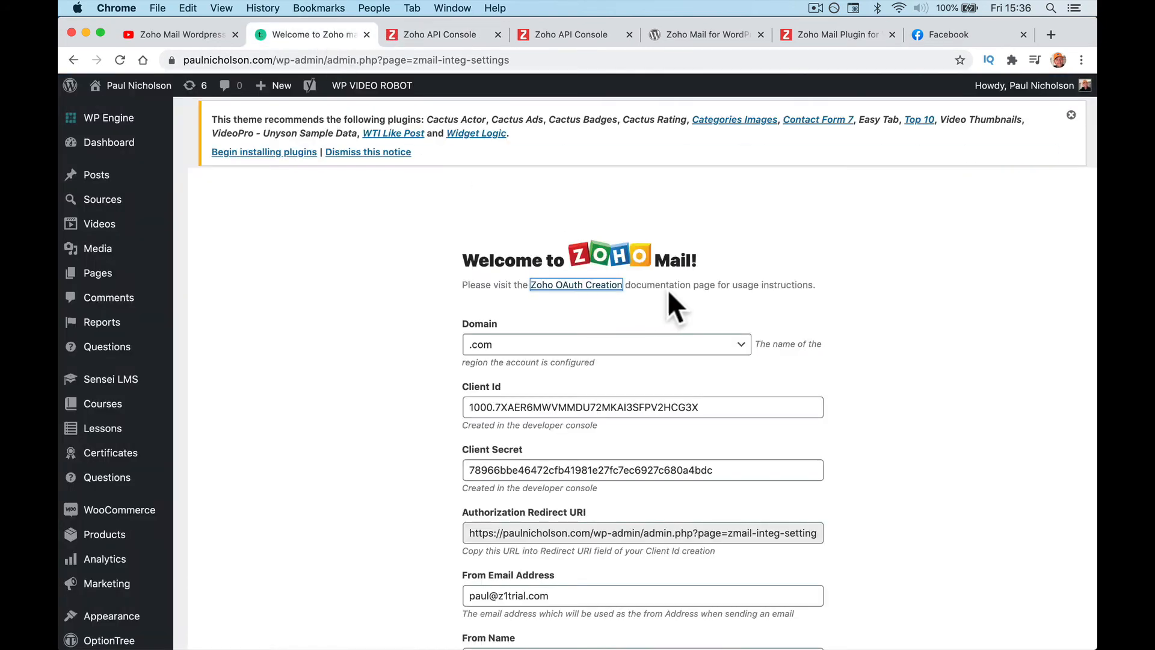
left_click_drag(627, 285, 756, 283)
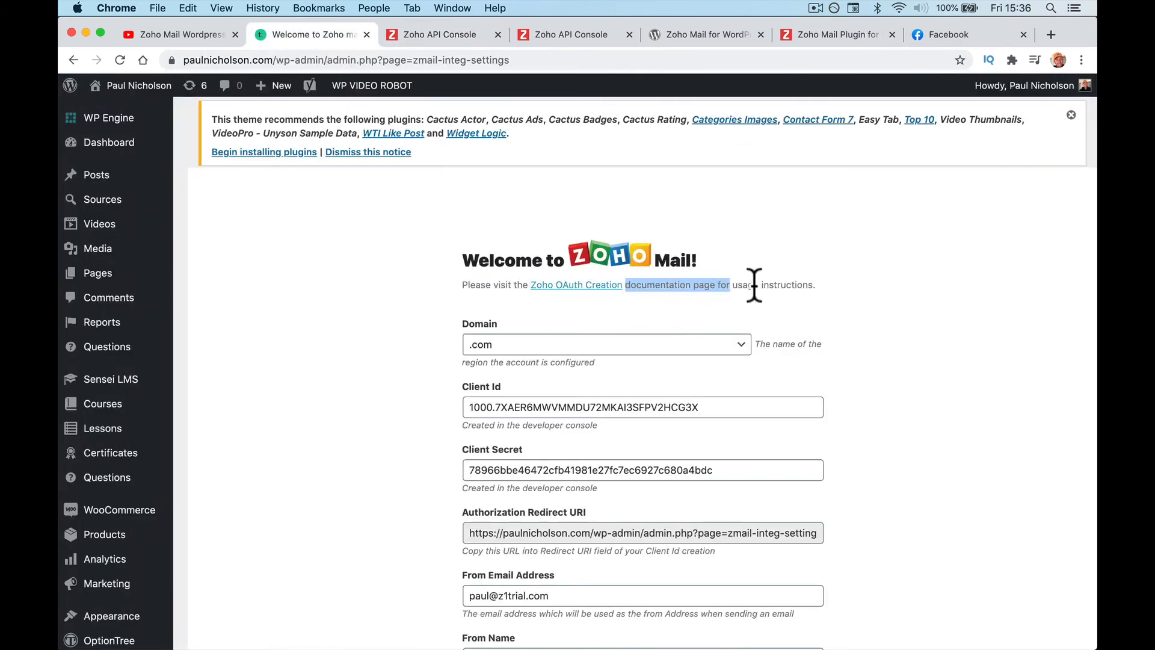
left_click(735, 284)
left_click(716, 34)
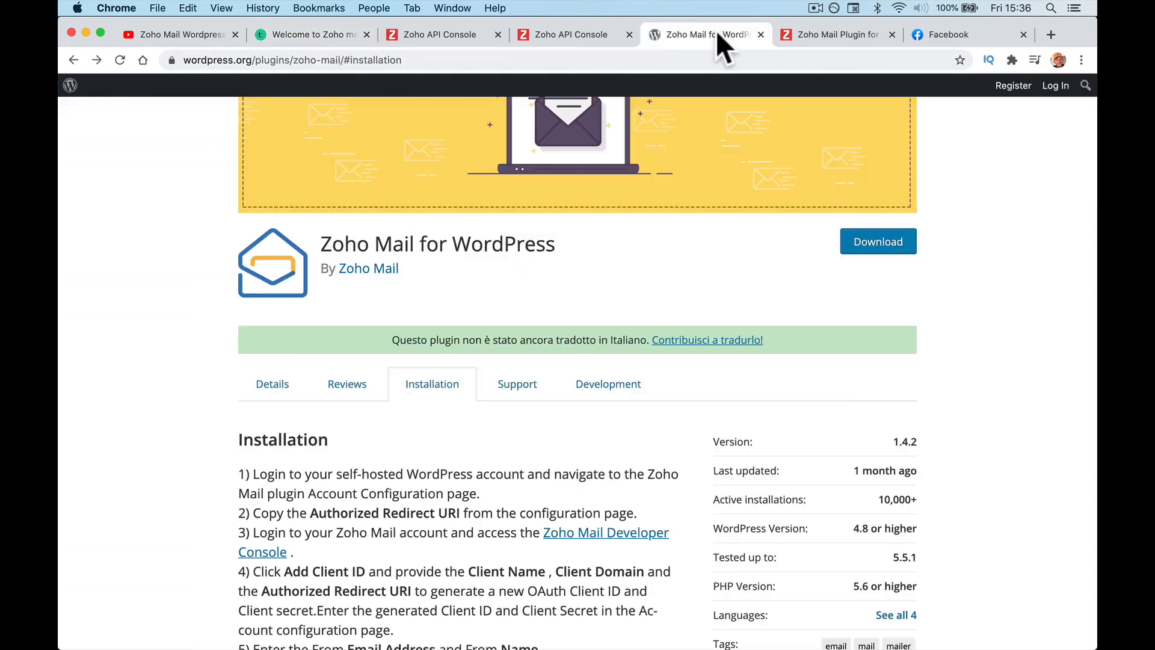
Step: Read through the Zoho help guide's plugin install and client-creation steps, then go back to the WordPress settings
scroll(450, 414, "down", 3)
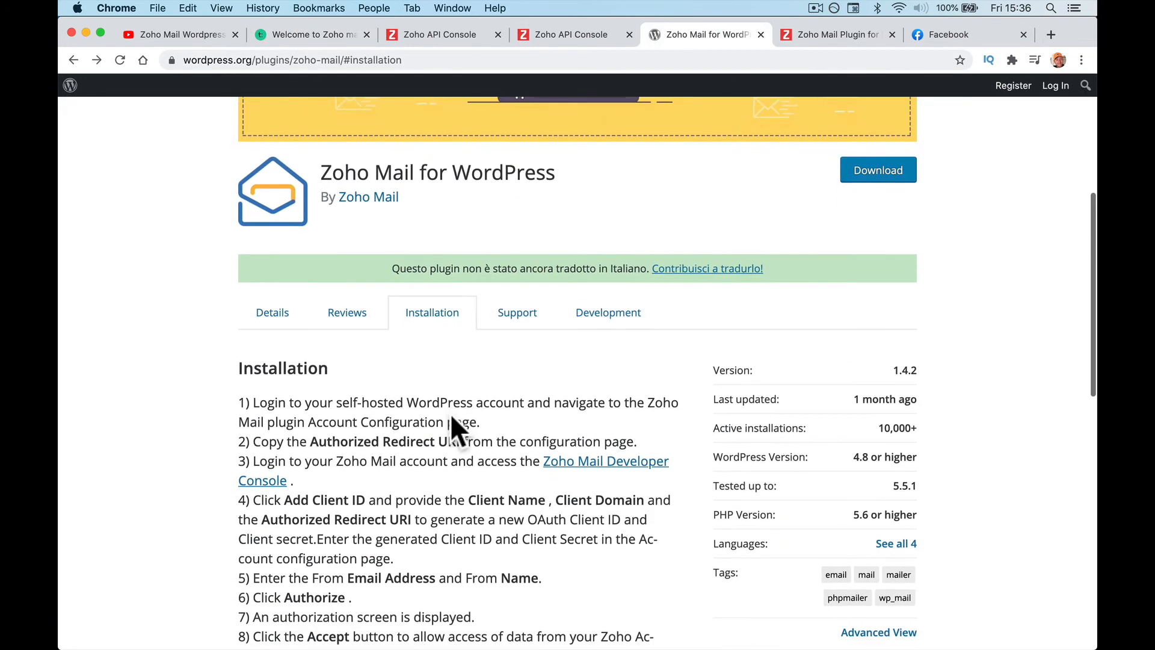
left_click(811, 36)
scroll(417, 142, "up", 1)
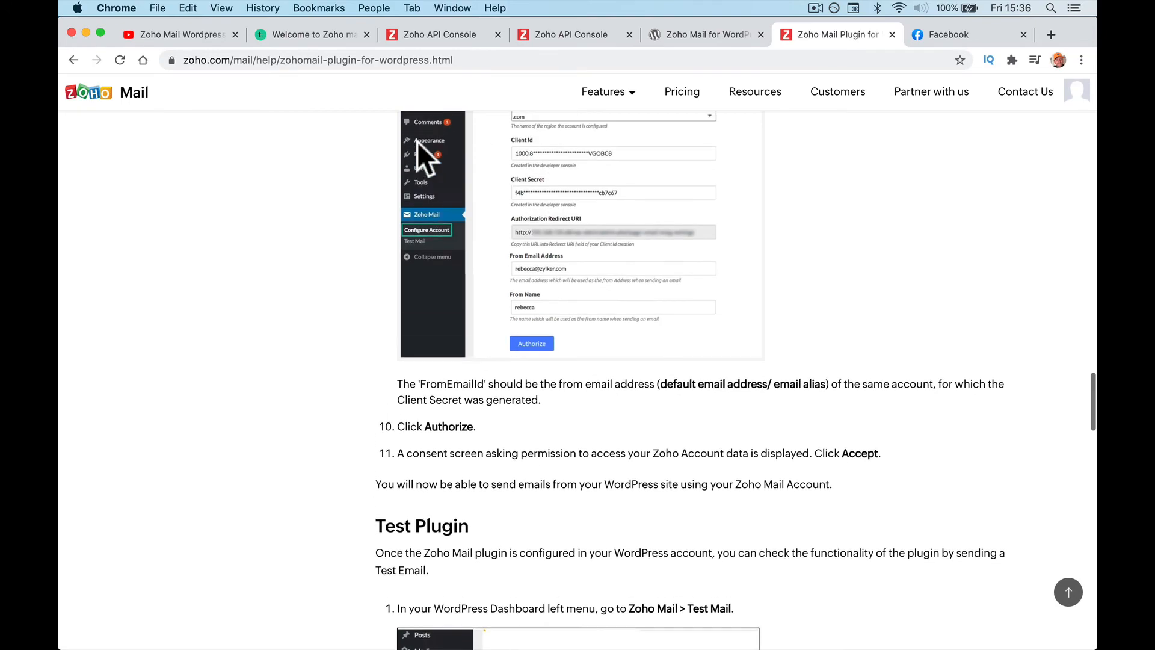
scroll(417, 142, "up", 15)
scroll(417, 142, "up", 15)
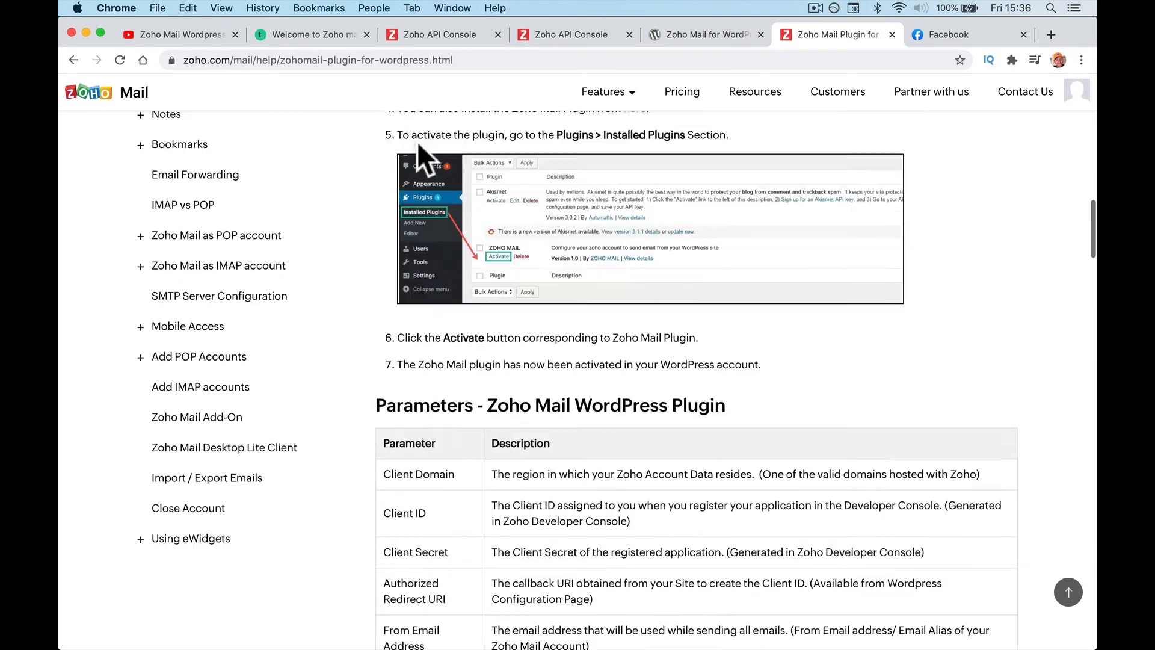
scroll(418, 146, "down", 15)
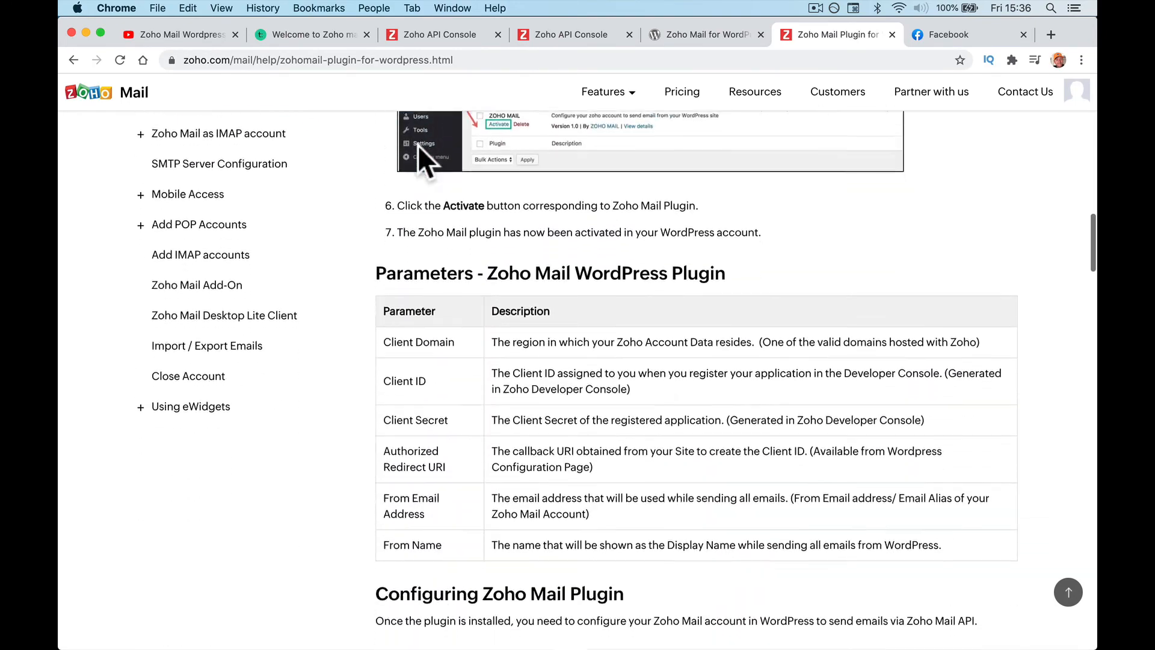
scroll(439, 294, "down", 10)
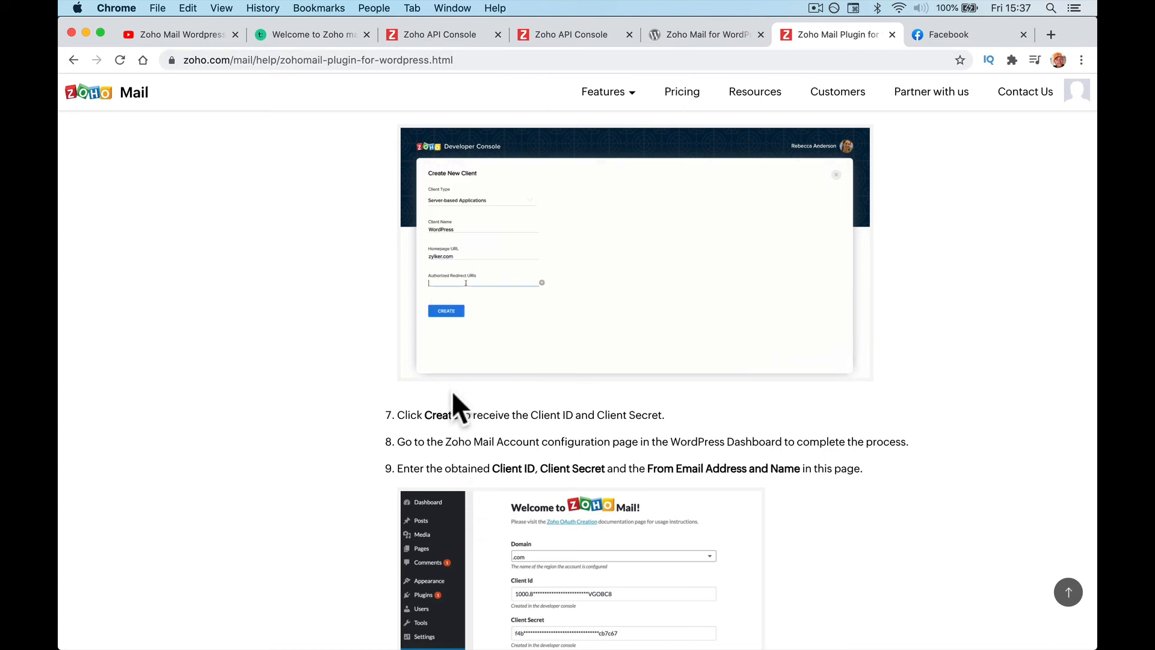
left_click(315, 36)
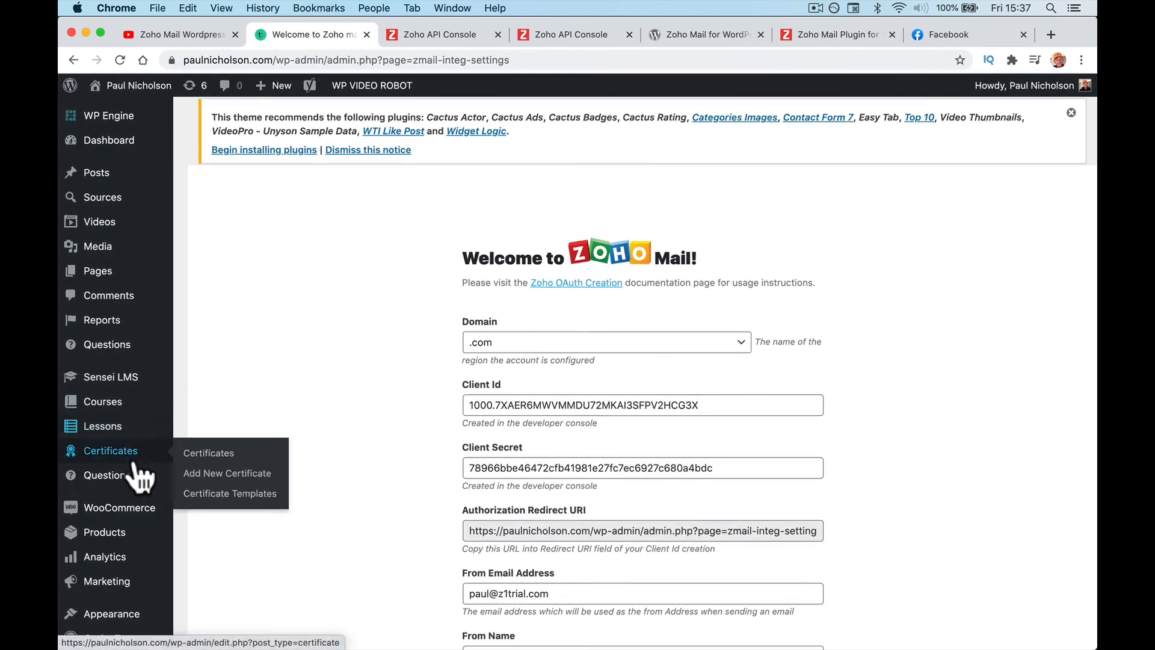
Step: Deactivate and delete the Zoho Mail plugin from Installed Plugins, confirming the deletion
scroll(142, 475, "down", 3)
left_click(218, 512)
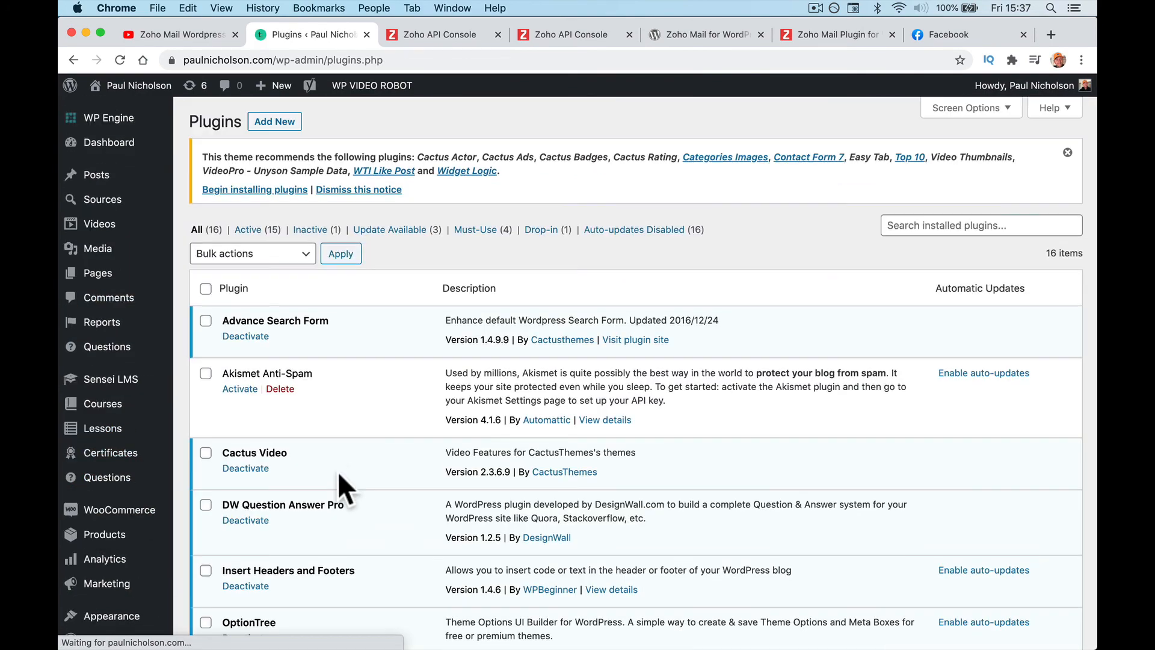
scroll(359, 460, "down", 15)
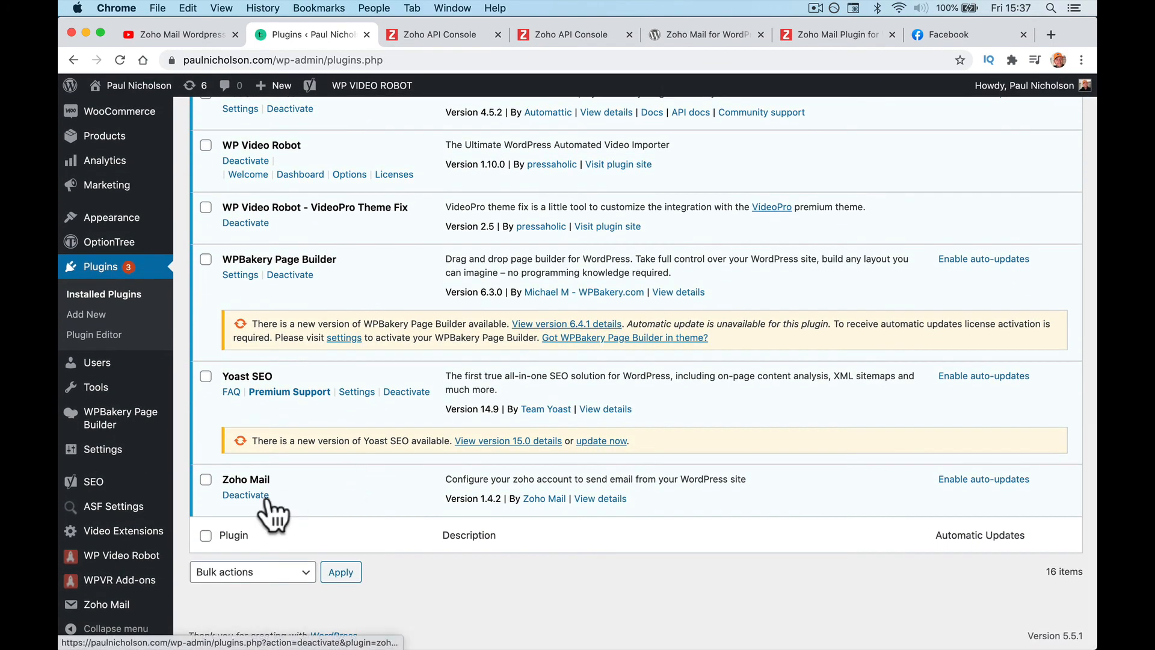
left_click(253, 494)
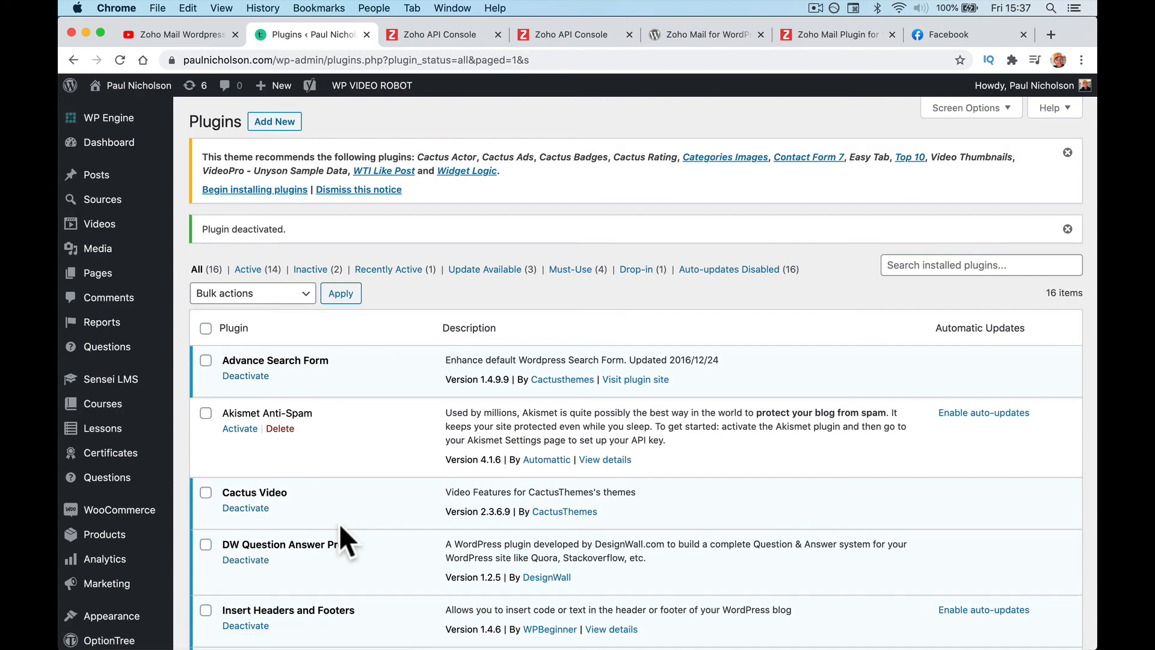
scroll(338, 522, "down", 8)
scroll(338, 522, "down", 7)
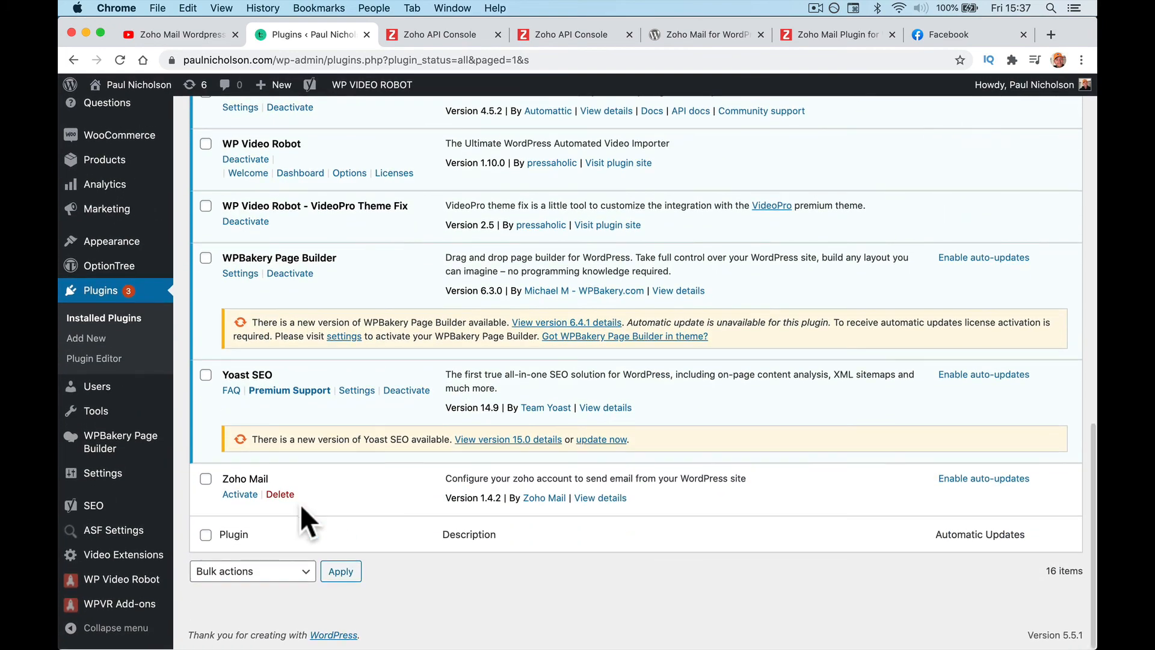
left_click(287, 495)
left_click(717, 138)
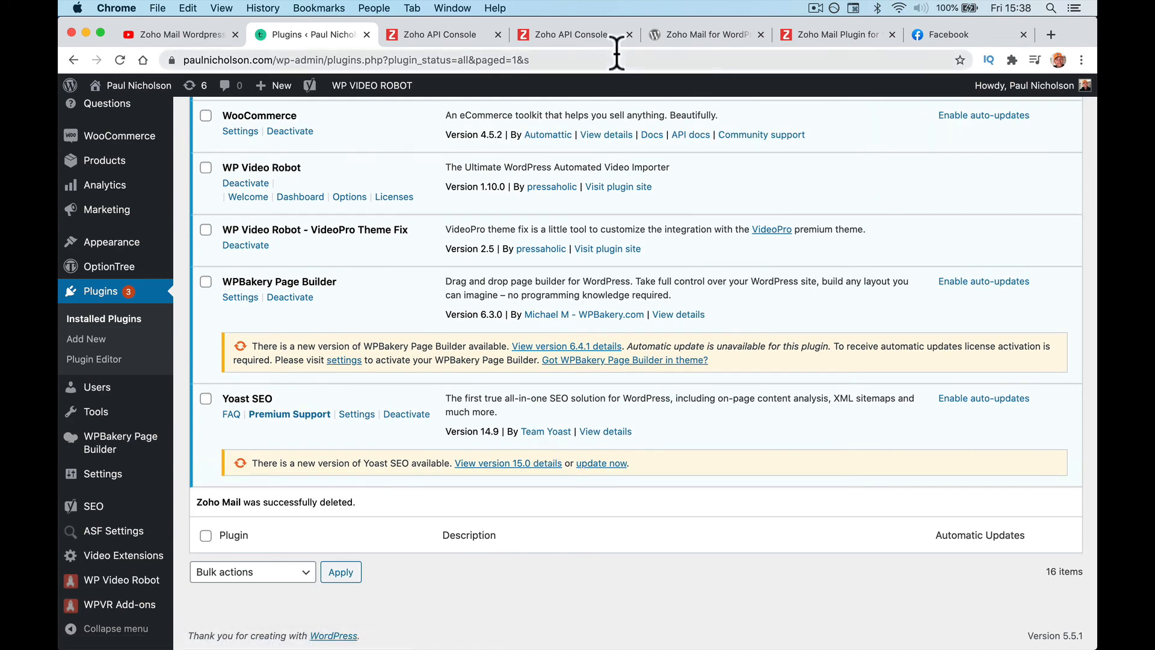
left_click(680, 36)
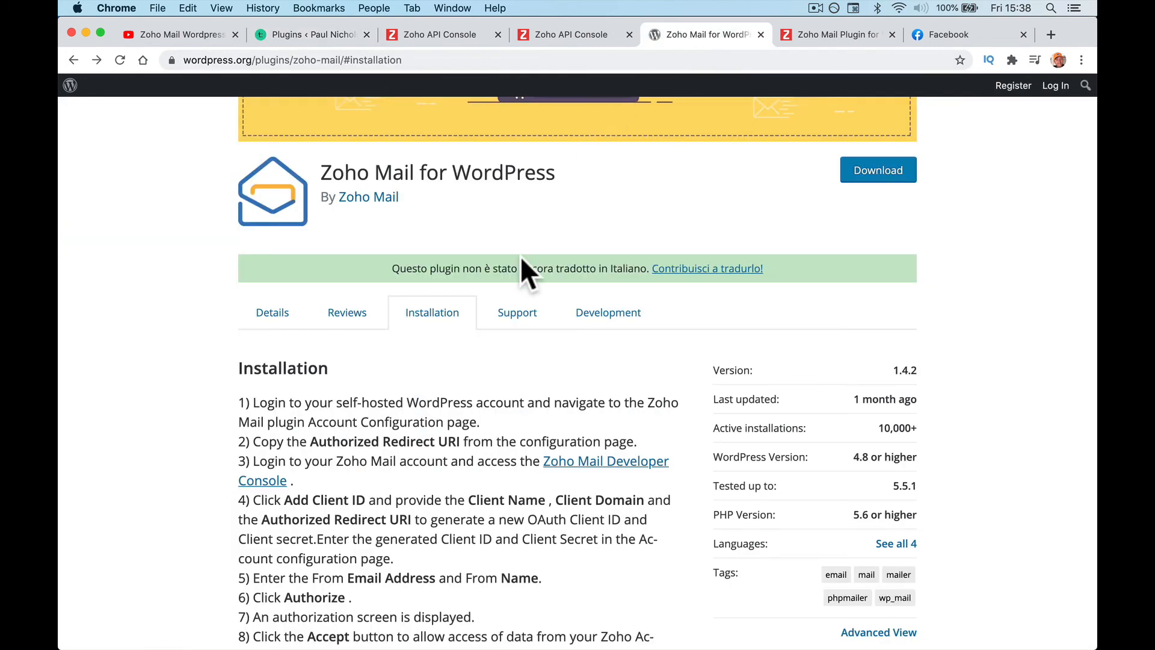
Step: Point the YouTube tab to the creator's training website by entering 'pa' in the address bar
left_click(163, 35)
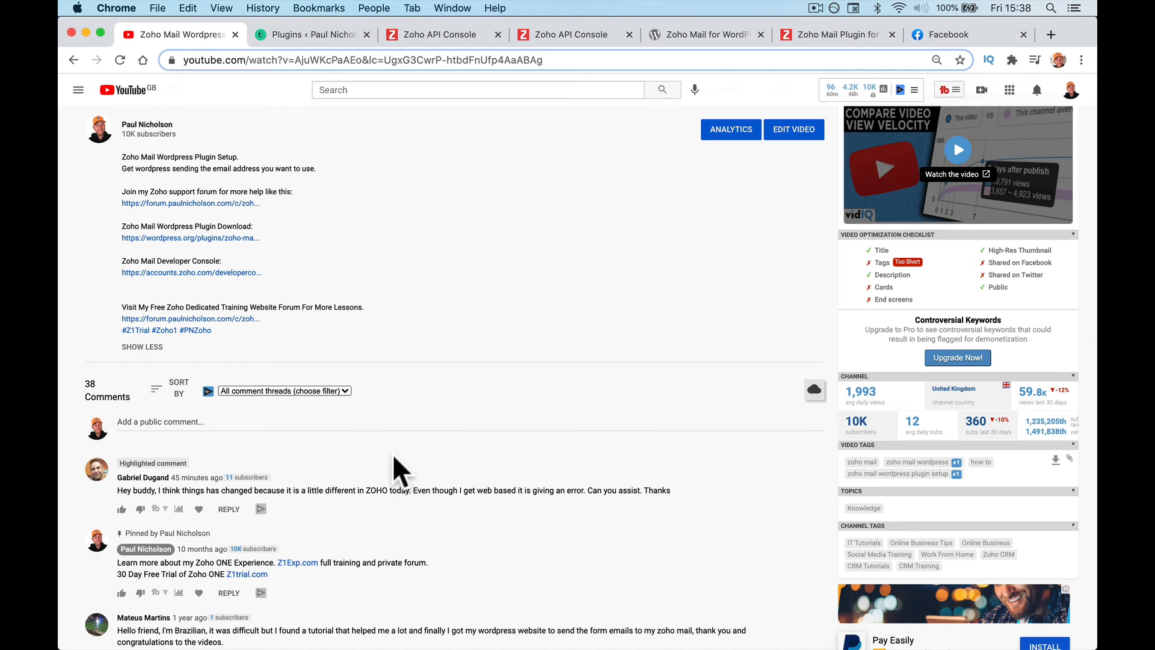
scroll(387, 428, "up", 3)
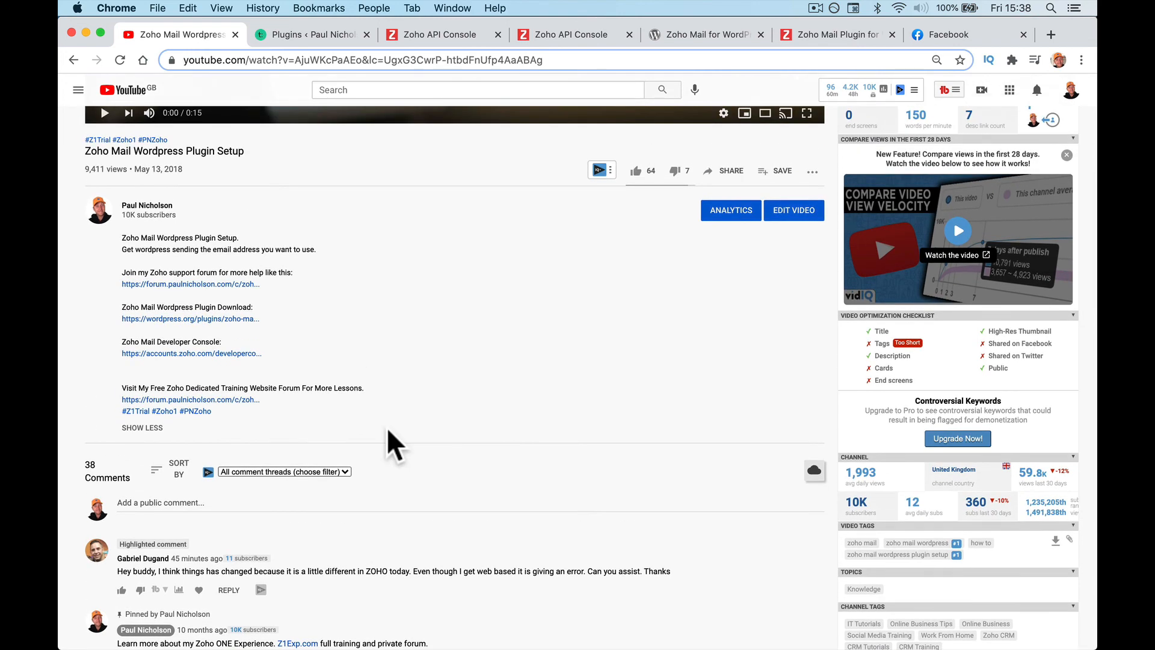
left_click(390, 60)
key("super+a")
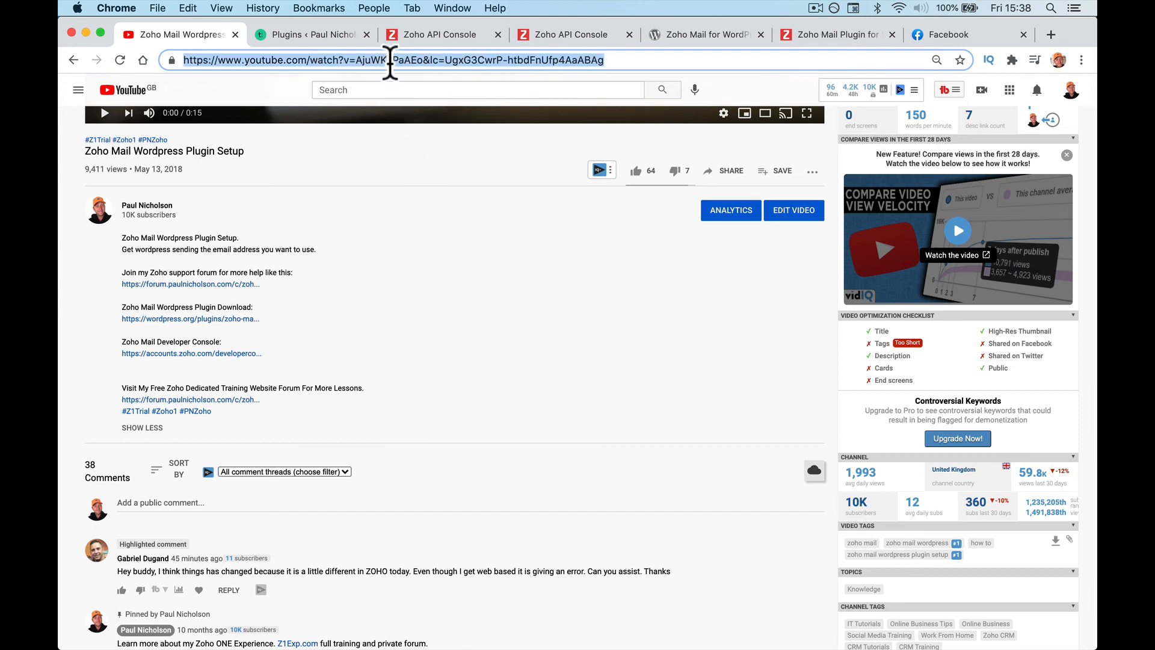
type("pa")
key("Return")
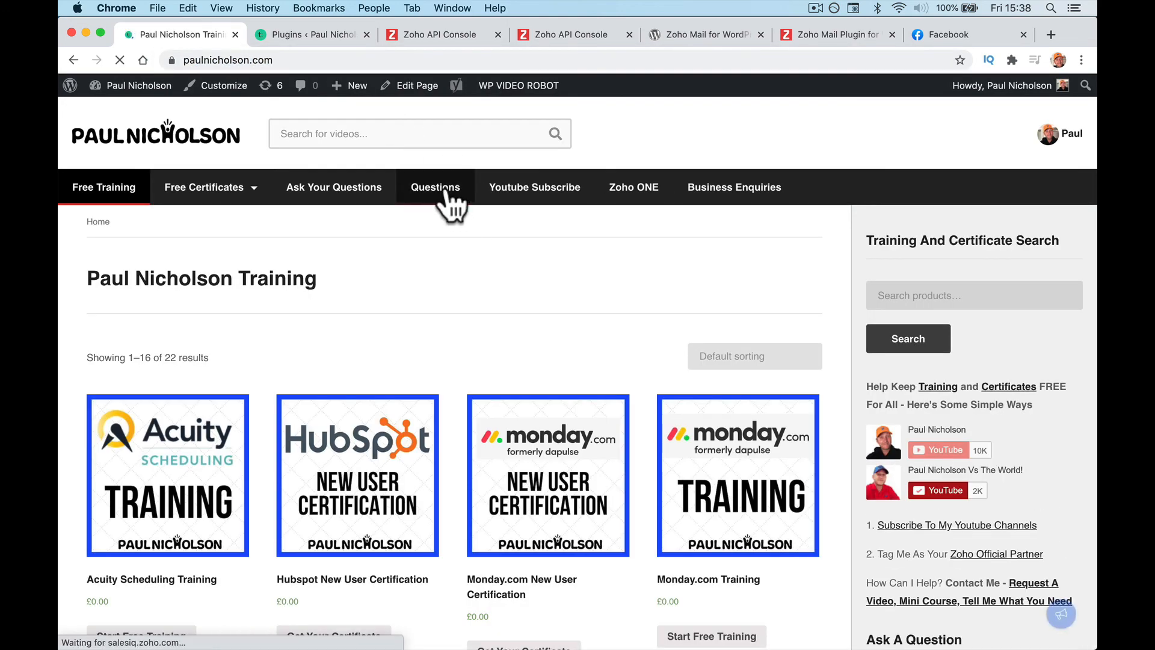
Step: Look over the site's Ask Your Questions form, leaving question visibility set to Public
left_click(444, 190)
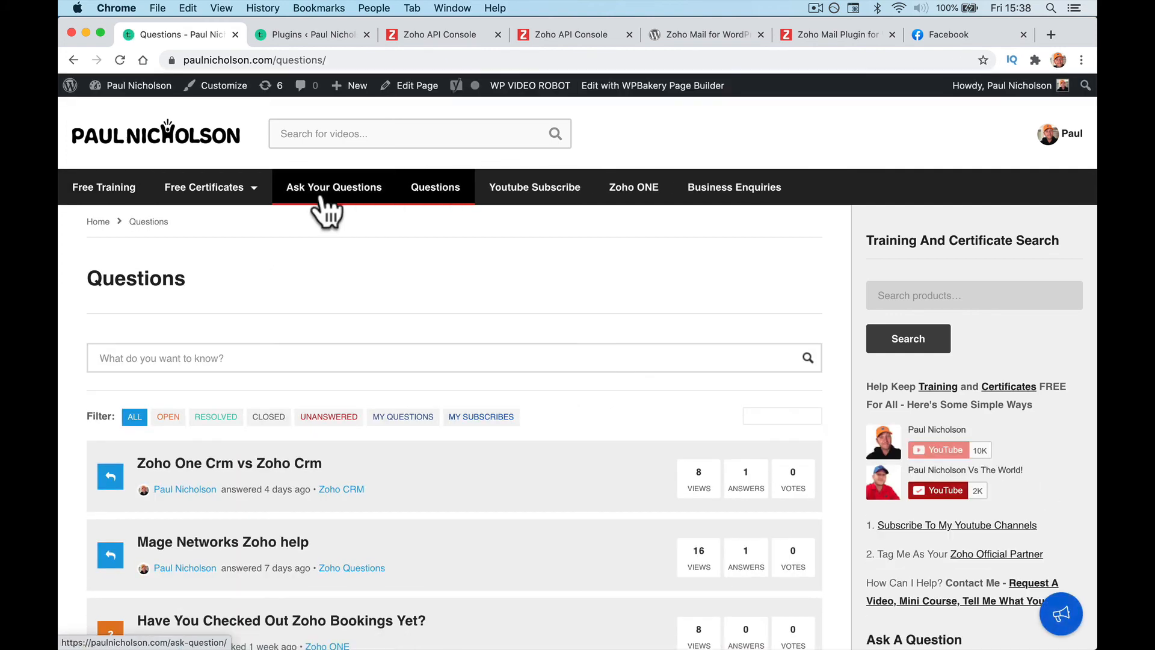
left_click(325, 194)
scroll(292, 446, "down", 3)
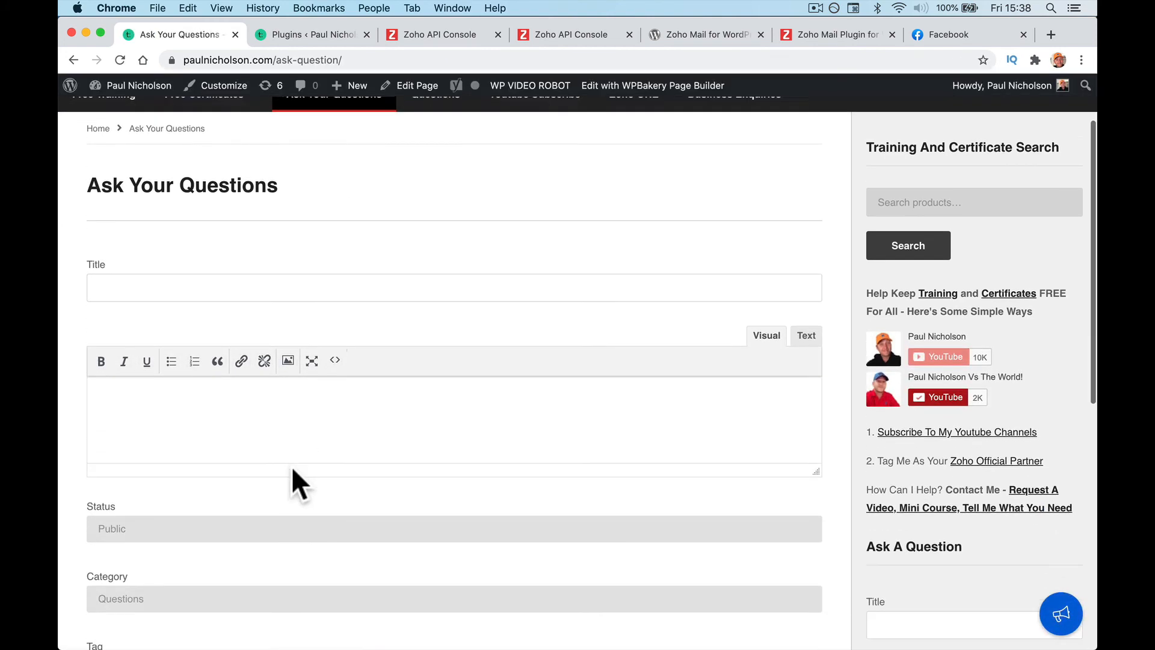
left_click(245, 512)
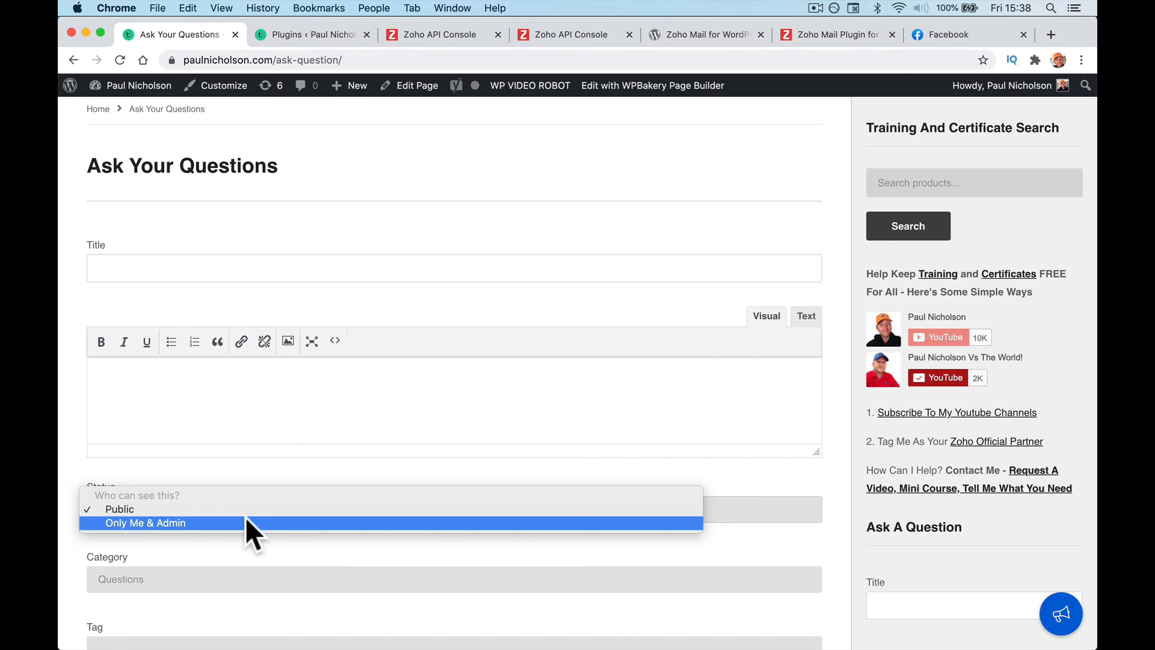
left_click(345, 153)
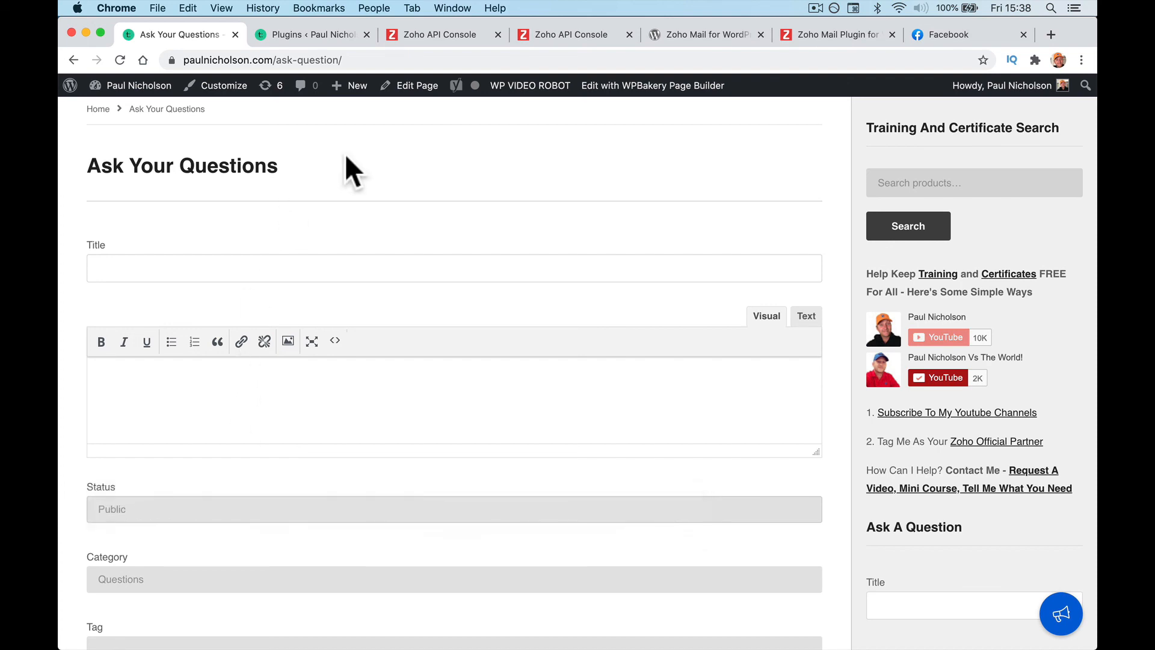
scroll(345, 153, "up", 3)
Step: Return to the homepage and open the Zoho Backstage Training product page
left_click(184, 141)
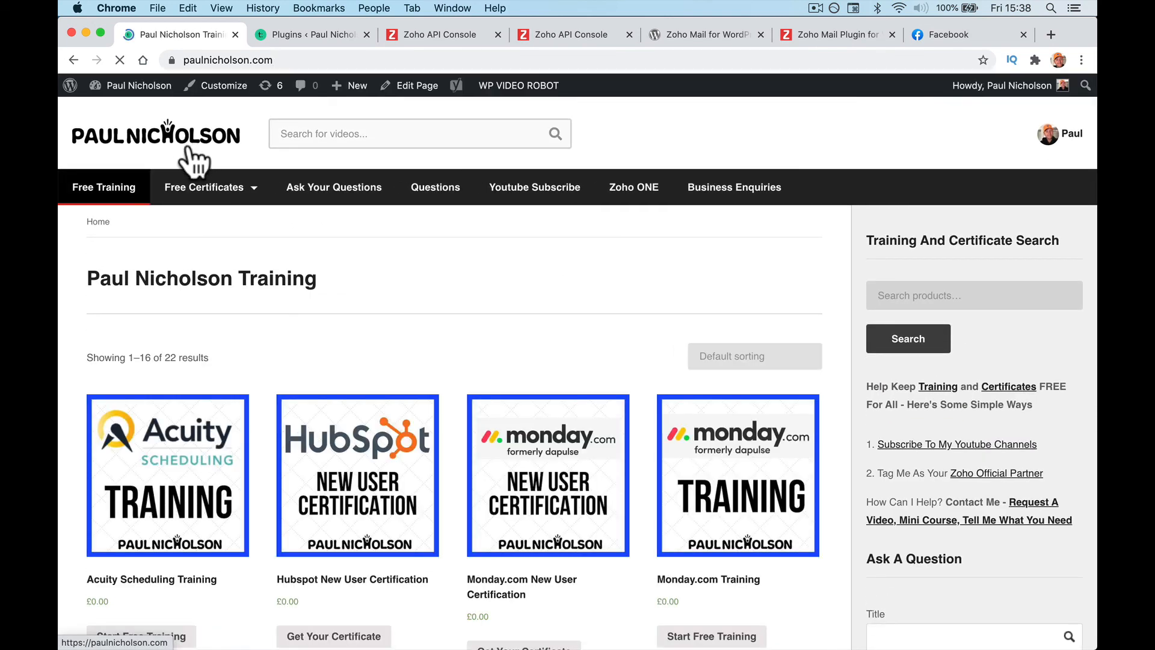
scroll(353, 313, "down", 5)
scroll(352, 306, "down", 7)
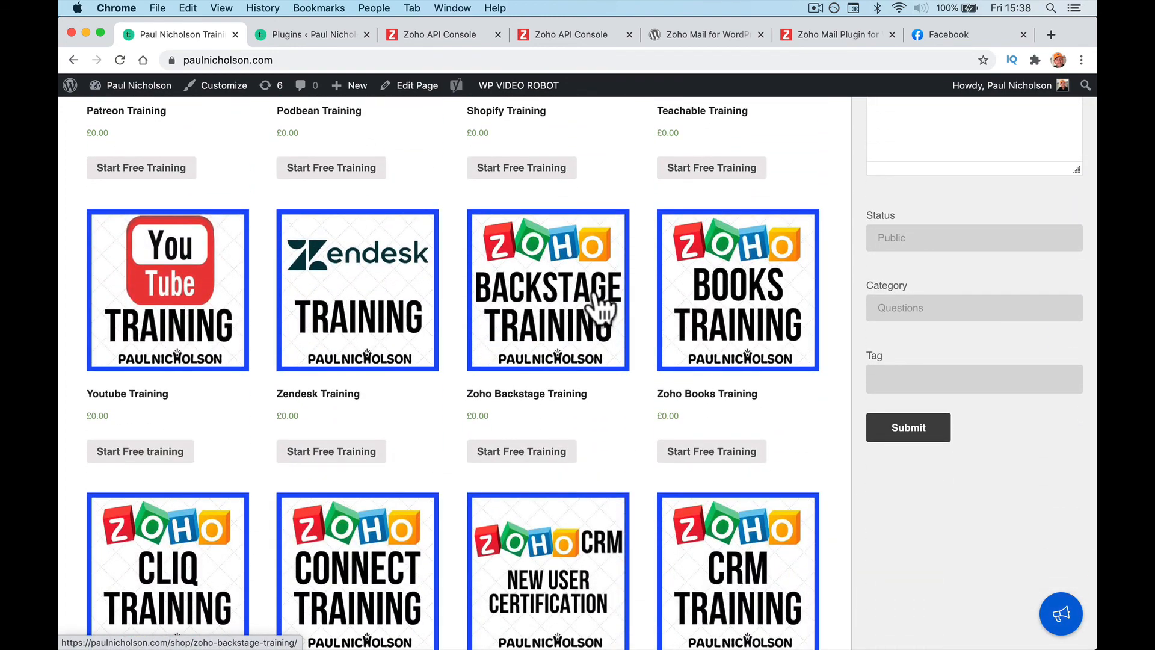
left_click(598, 328)
scroll(594, 327, "down", 8)
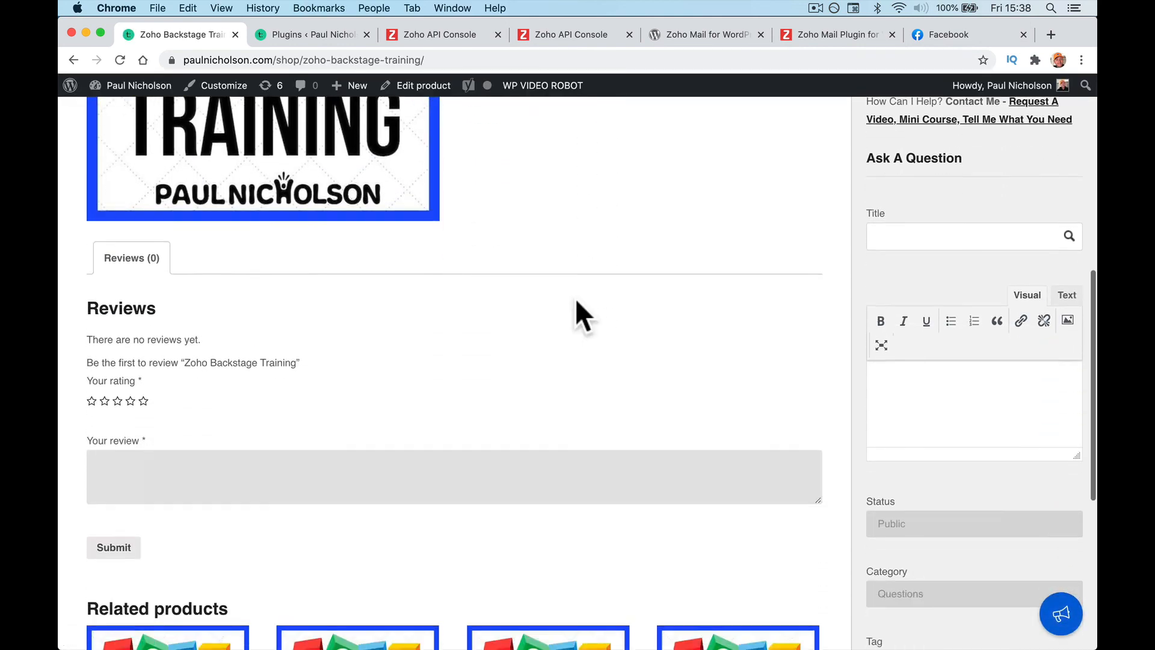
scroll(575, 301, "up", 3)
scroll(559, 283, "up", 3)
Step: Start the free training and open the 'Viewing session analytics with Zoho Backstage' lesson video
left_click(556, 279)
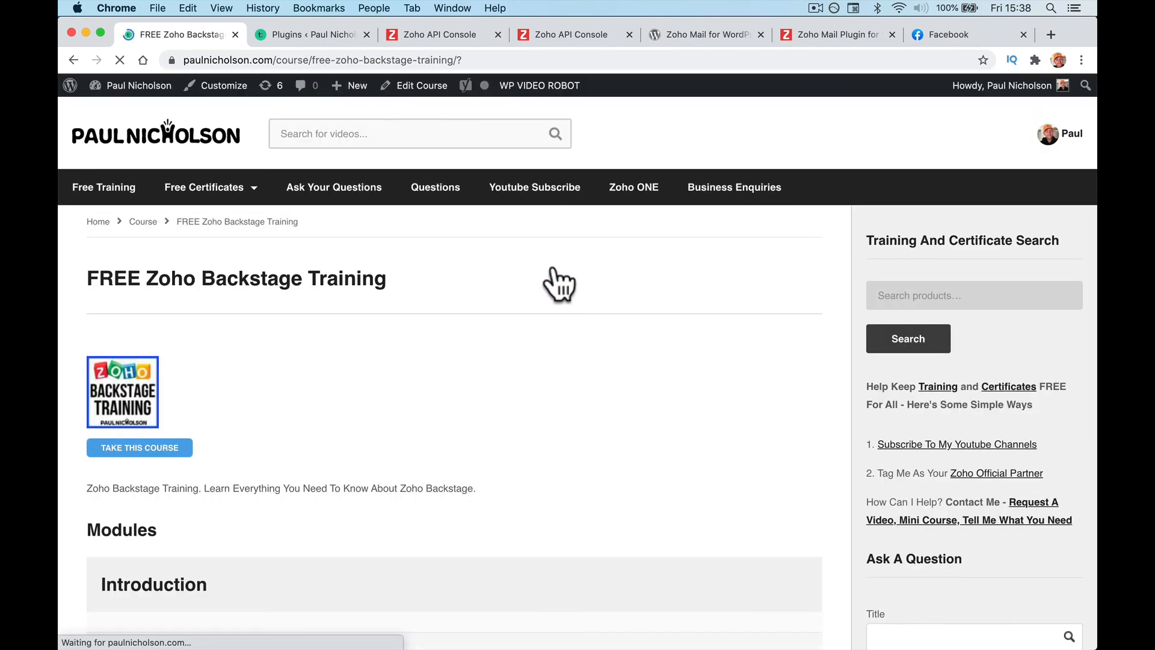
scroll(557, 279, "down", 7)
scroll(560, 284, "down", 2)
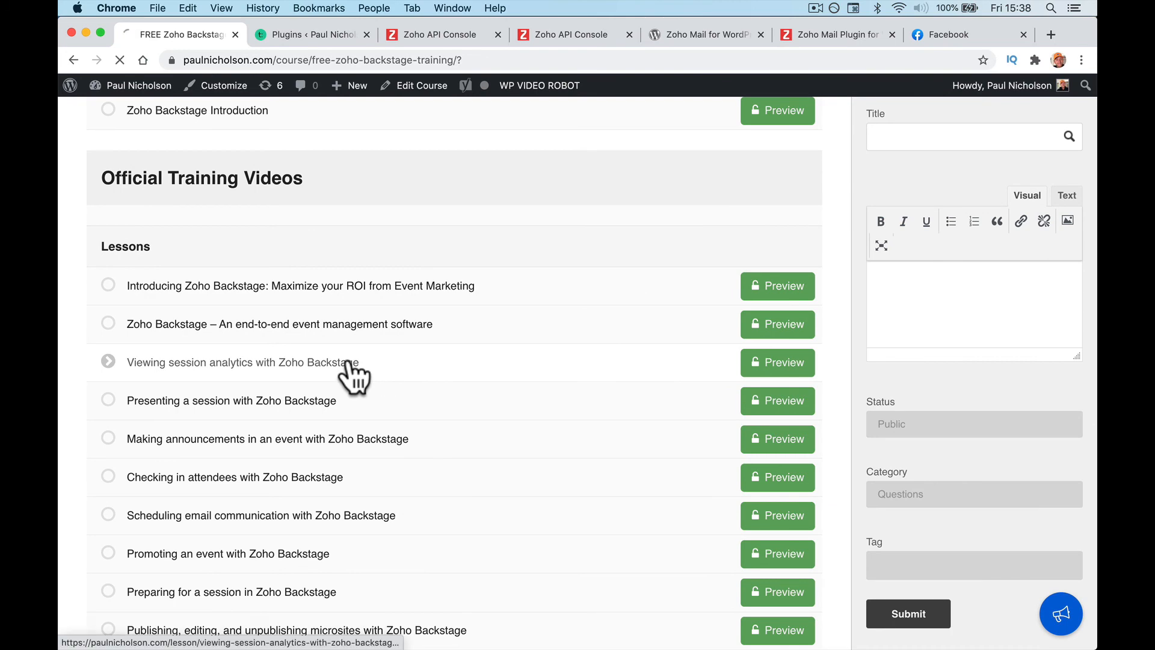
left_click(349, 363)
scroll(354, 378, "down", 5)
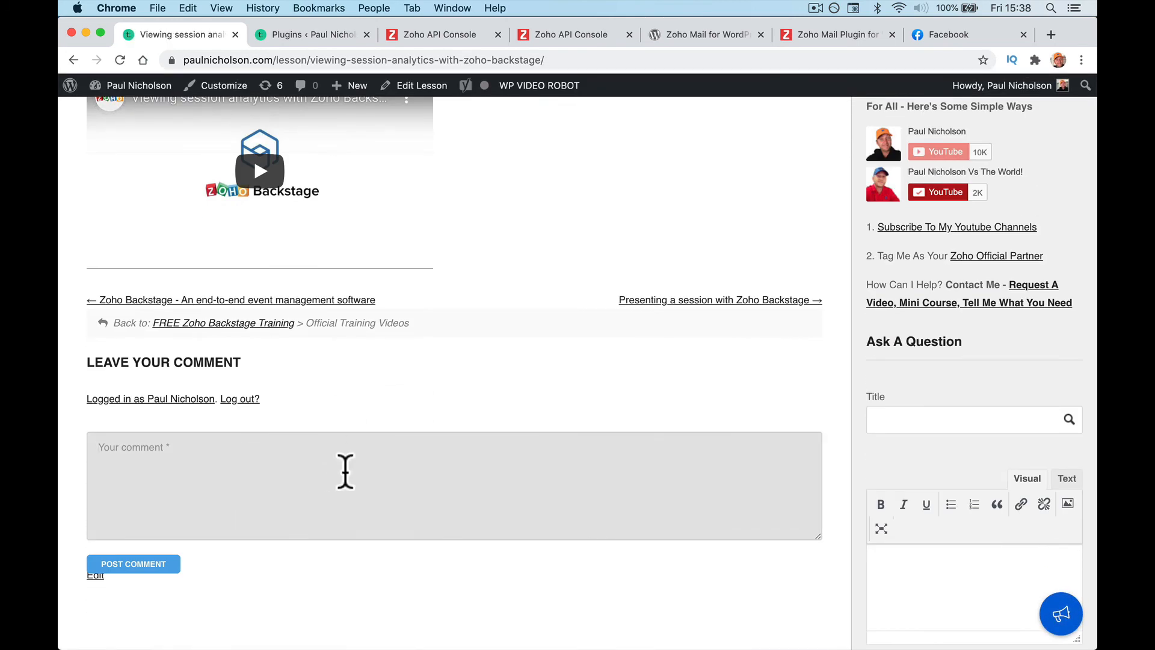
scroll(346, 473, "up", 5)
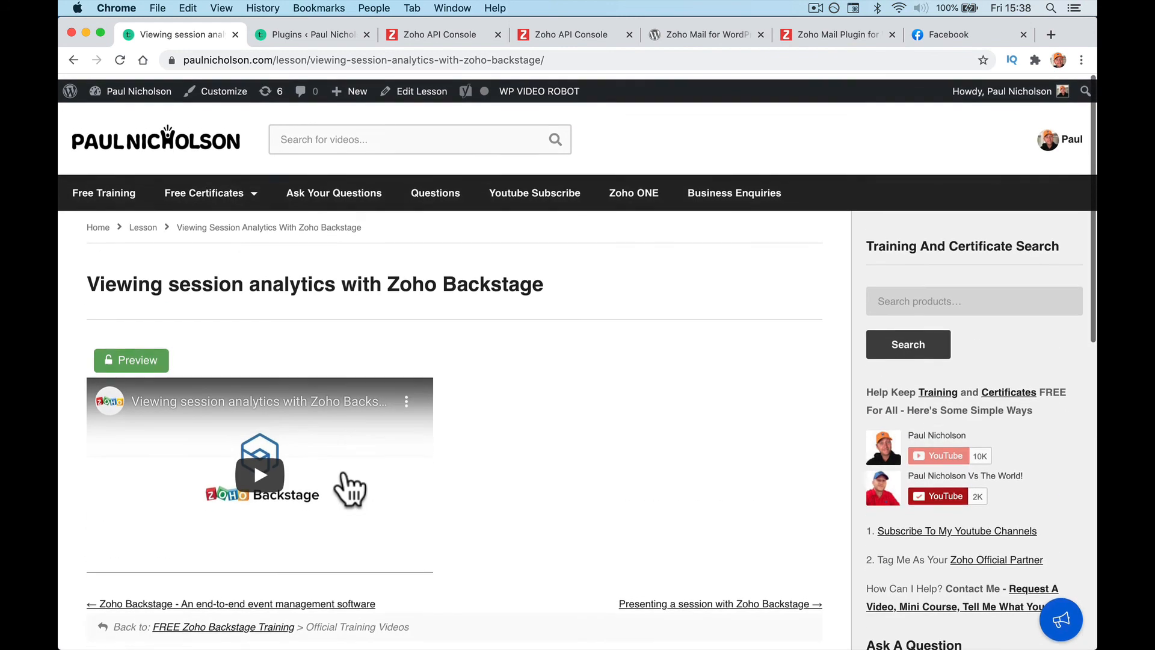